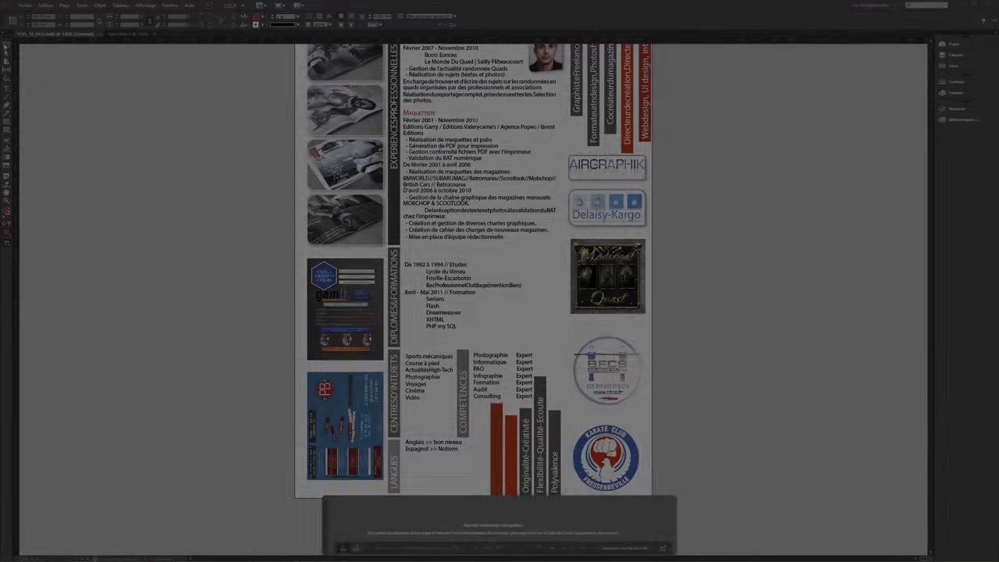
- Switch to the blank Sans titre-1 document and open the empty Content Collector conveyor
{"action": "scroll", "coordinate": [283, 183], "scroll_direction": "up", "scroll_amount": 1}
{"action": "scroll", "coordinate": [257, 194], "scroll_direction": "up", "scroll_amount": 1}
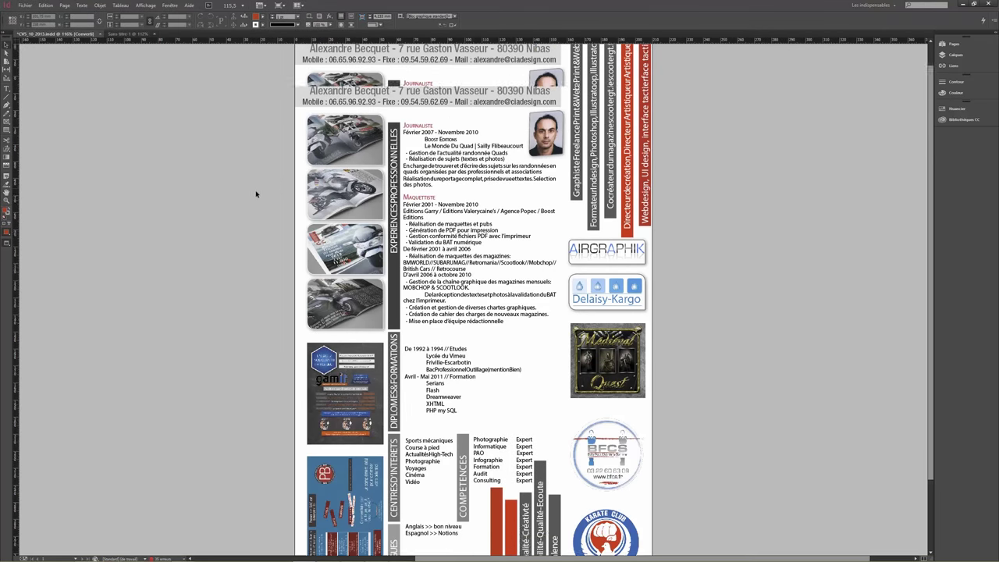
{"action": "scroll", "coordinate": [236, 267], "scroll_direction": "up", "scroll_amount": 2}
{"action": "scroll", "coordinate": [208, 252], "scroll_direction": "down", "scroll_amount": 3}
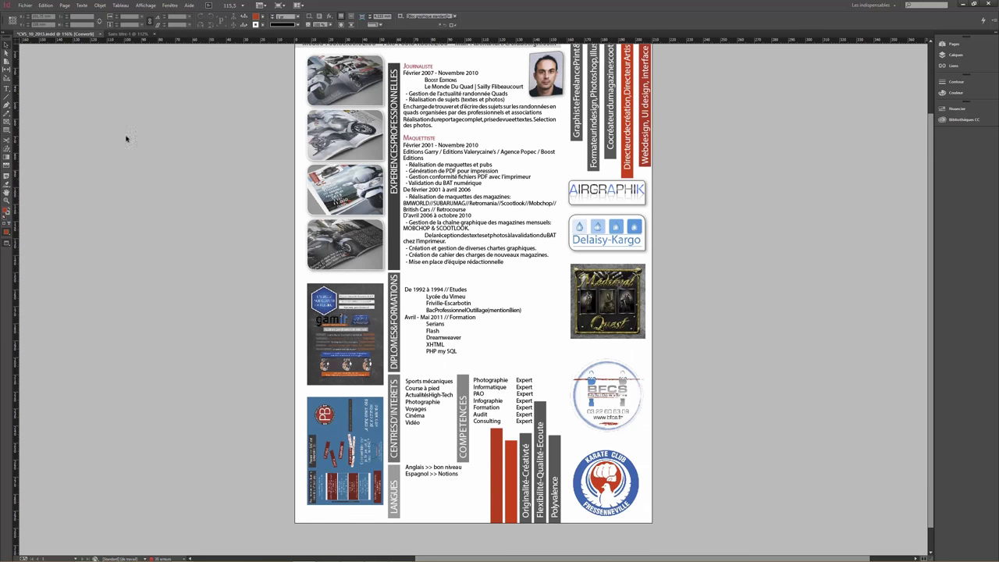
{"action": "left_click", "coordinate": [128, 35]}
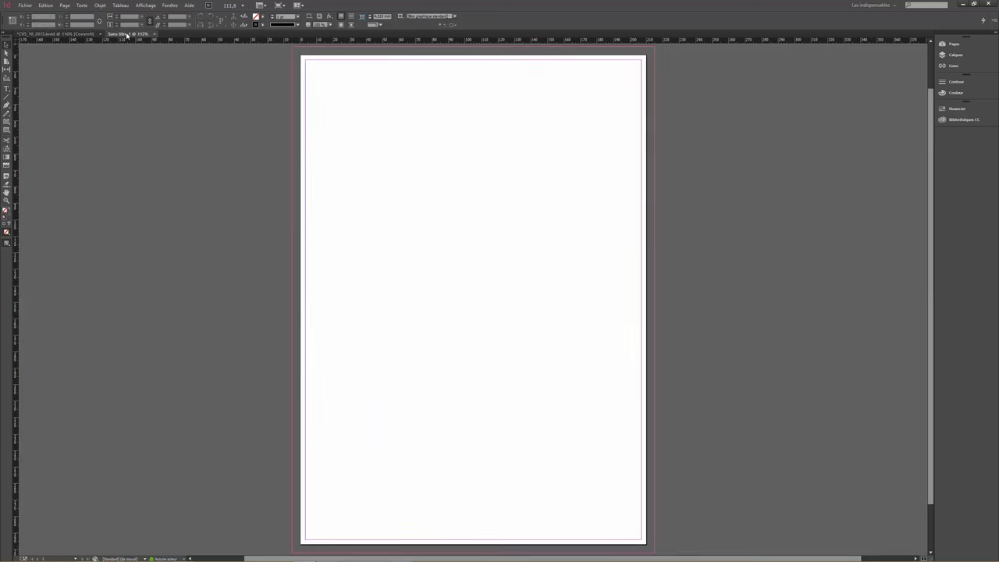
{"action": "left_click", "coordinate": [55, 35]}
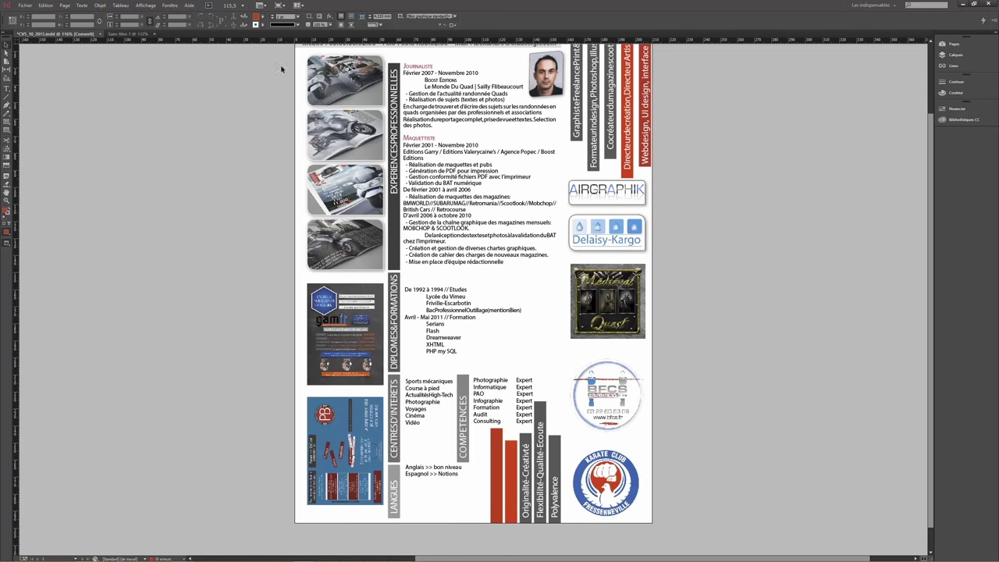
{"action": "left_click", "coordinate": [126, 35]}
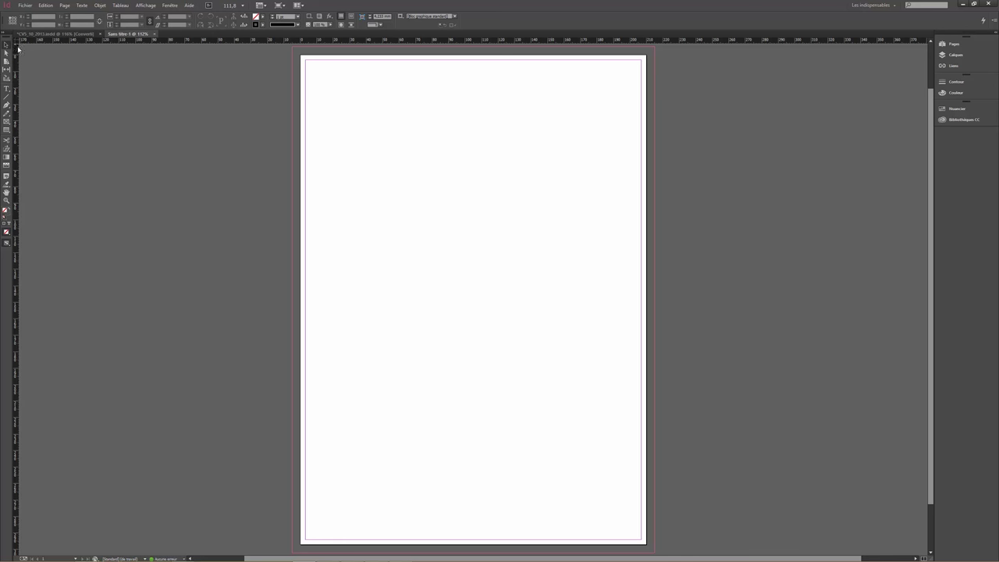
{"action": "left_click", "coordinate": [7, 76]}
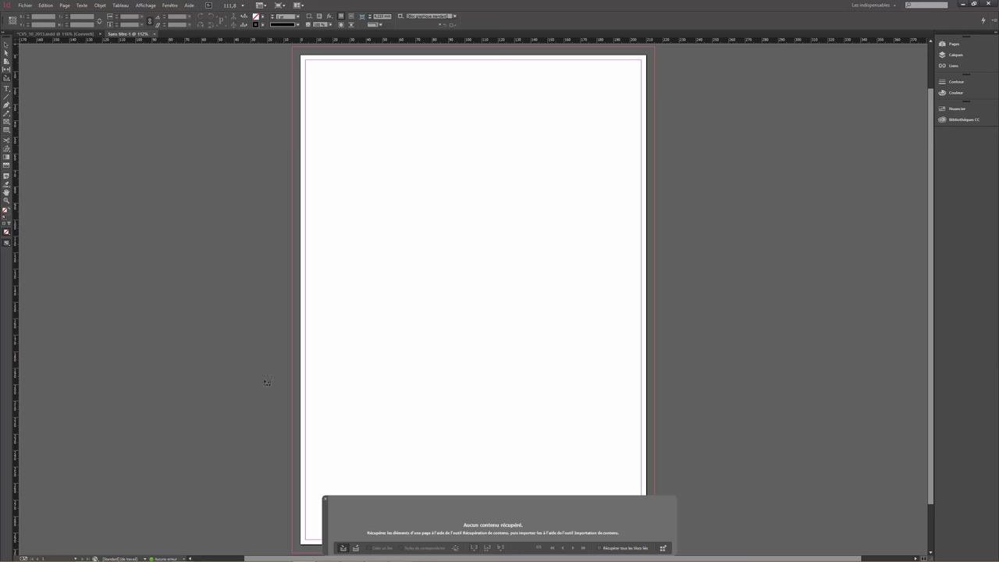
- Return to the CV and collect its first page item into the conveyor
{"action": "left_click", "coordinate": [68, 35]}
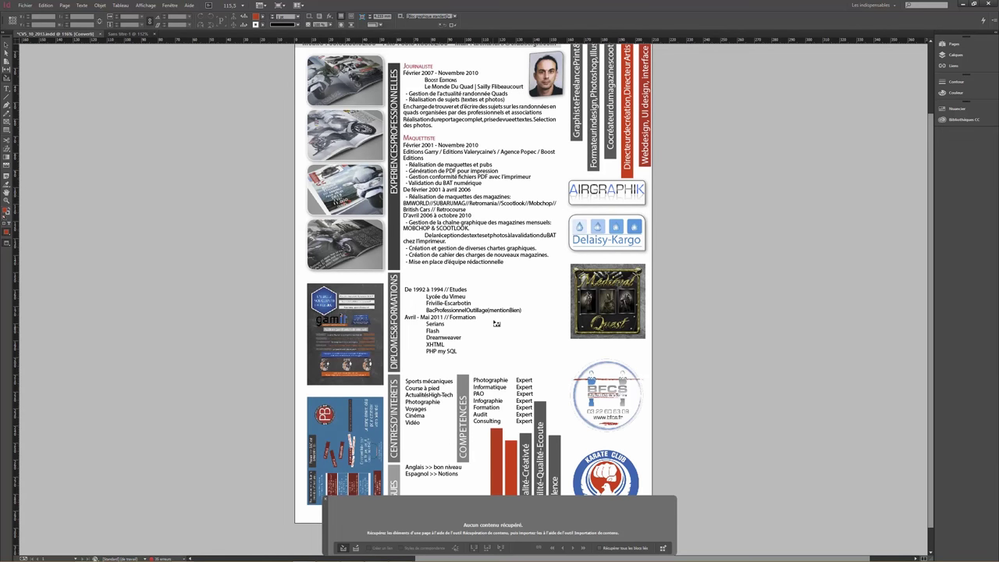
{"action": "scroll", "coordinate": [507, 312], "scroll_direction": "down", "scroll_amount": 1}
{"action": "scroll", "coordinate": [527, 296], "scroll_direction": "up", "scroll_amount": 2}
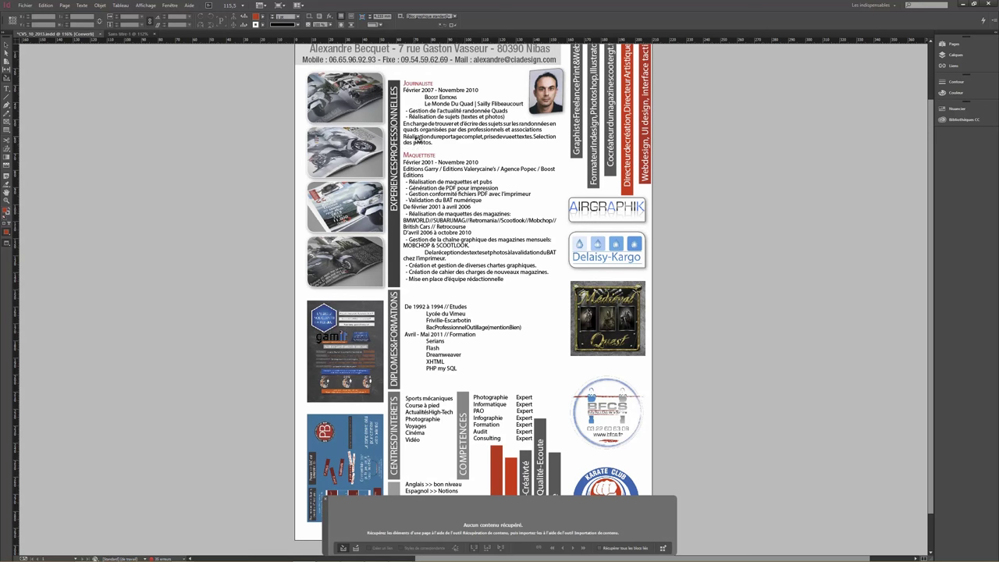
{"action": "scroll", "coordinate": [453, 125], "scroll_direction": "up", "scroll_amount": 2}
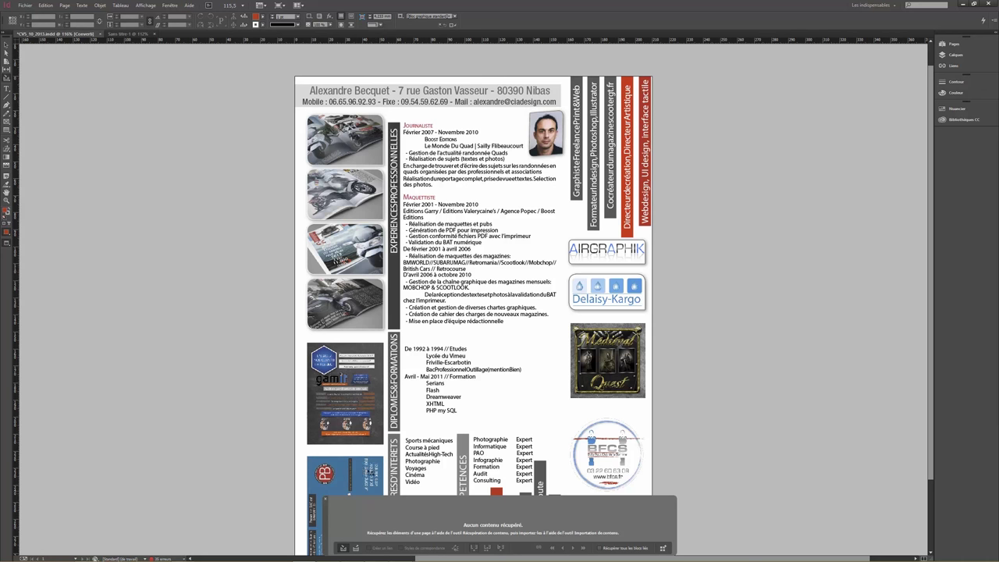
{"action": "left_click", "coordinate": [343, 548]}
{"action": "left_click", "coordinate": [384, 99]}
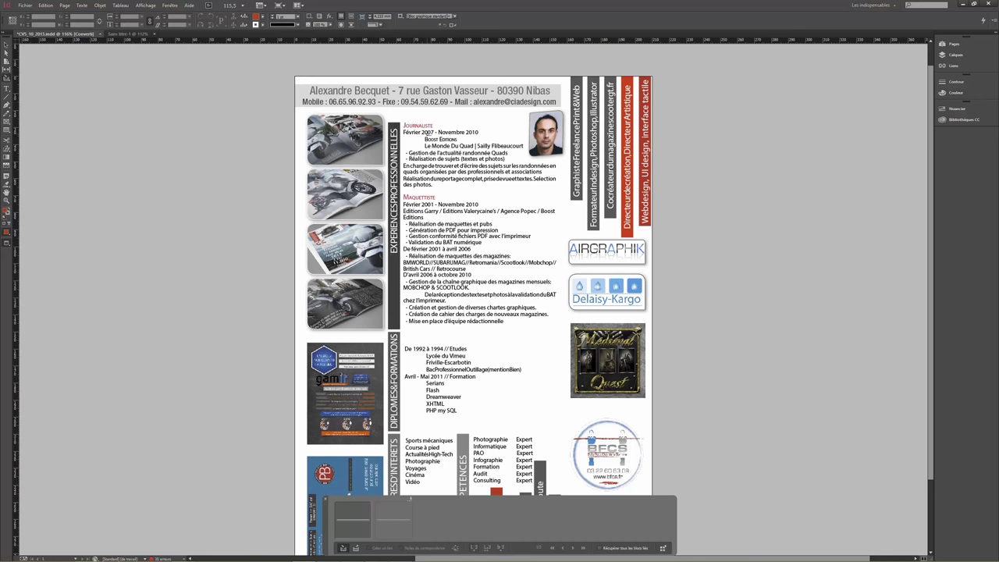
- Collect a text frame, the motorcycle photo and both blue flyer images from the CV
{"action": "left_click", "coordinate": [429, 135]}
{"action": "left_click", "coordinate": [345, 189]}
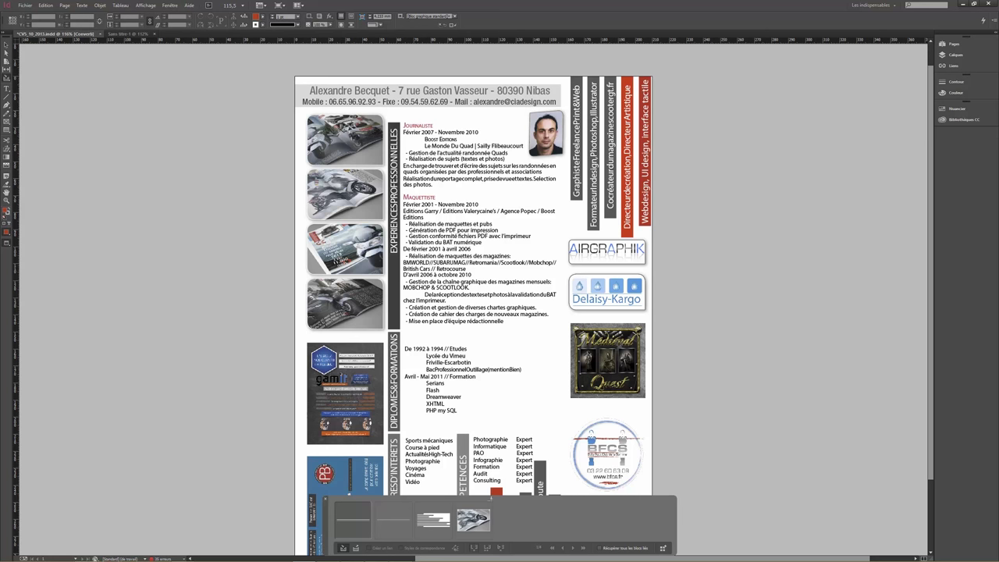
{"action": "left_click", "coordinate": [337, 433]}
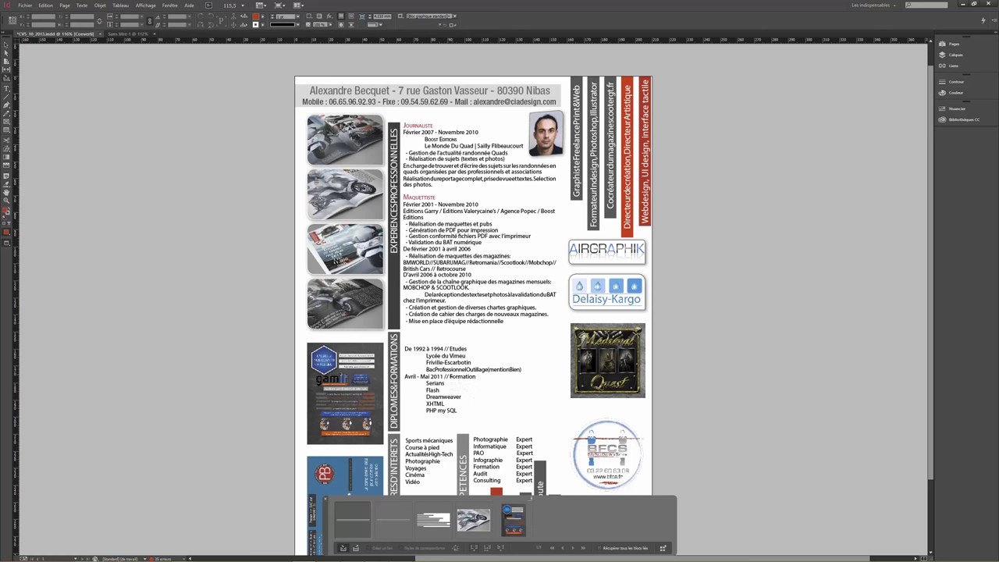
{"action": "scroll", "coordinate": [450, 377], "scroll_direction": "down", "scroll_amount": 2}
{"action": "left_click", "coordinate": [345, 466]}
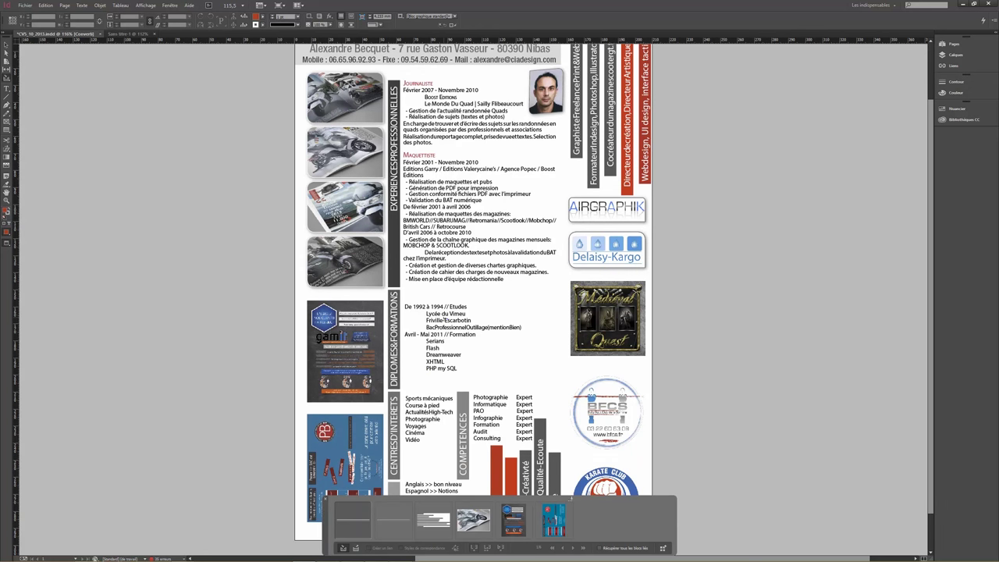
- Collect the Diplômes/Formations frame and Sports hobbies list, then return to Sans titre-1
{"action": "left_click", "coordinate": [442, 341]}
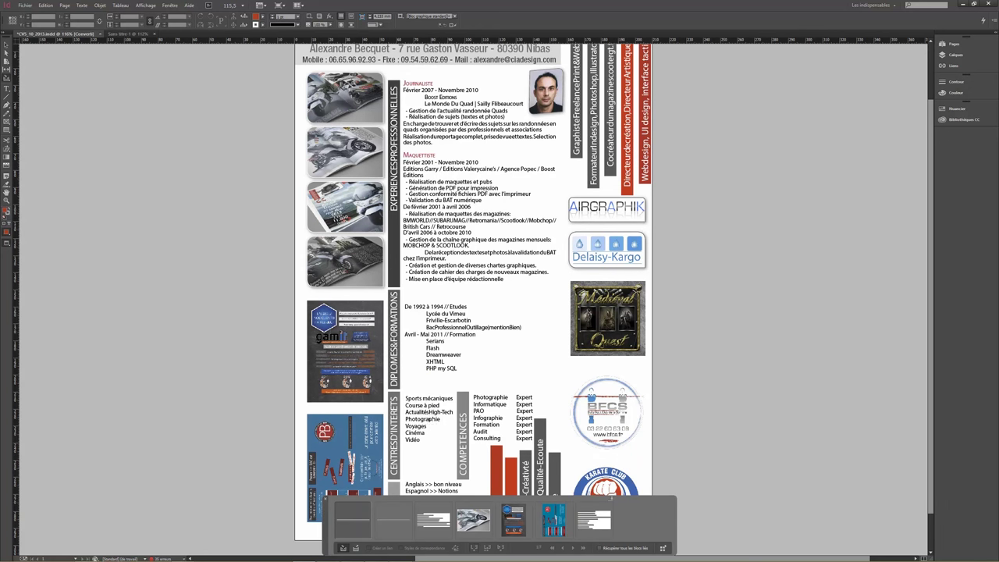
{"action": "left_click", "coordinate": [433, 419]}
{"action": "scroll", "coordinate": [450, 427], "scroll_direction": "down", "scroll_amount": 1}
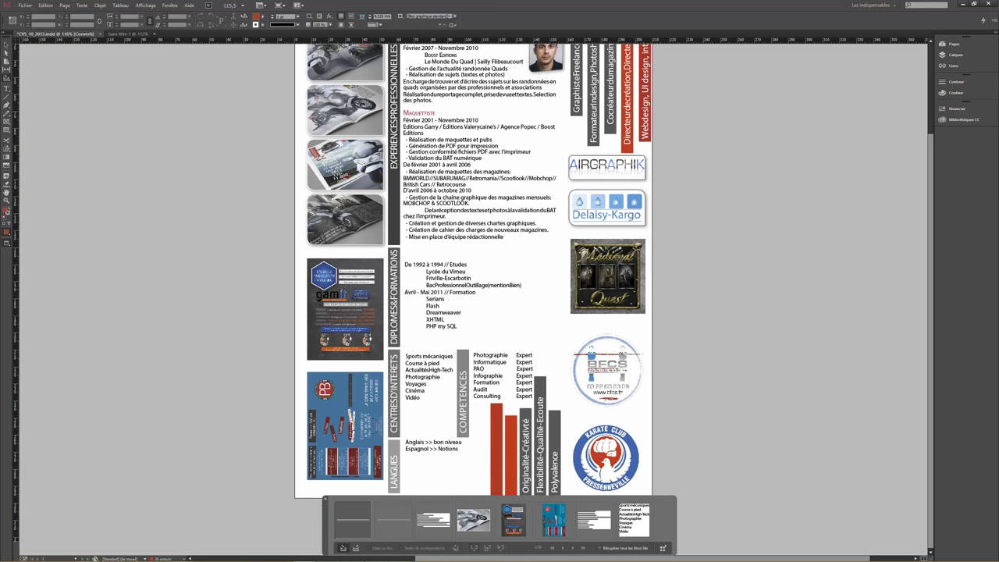
{"action": "scroll", "coordinate": [585, 232], "scroll_direction": "up", "scroll_amount": 3}
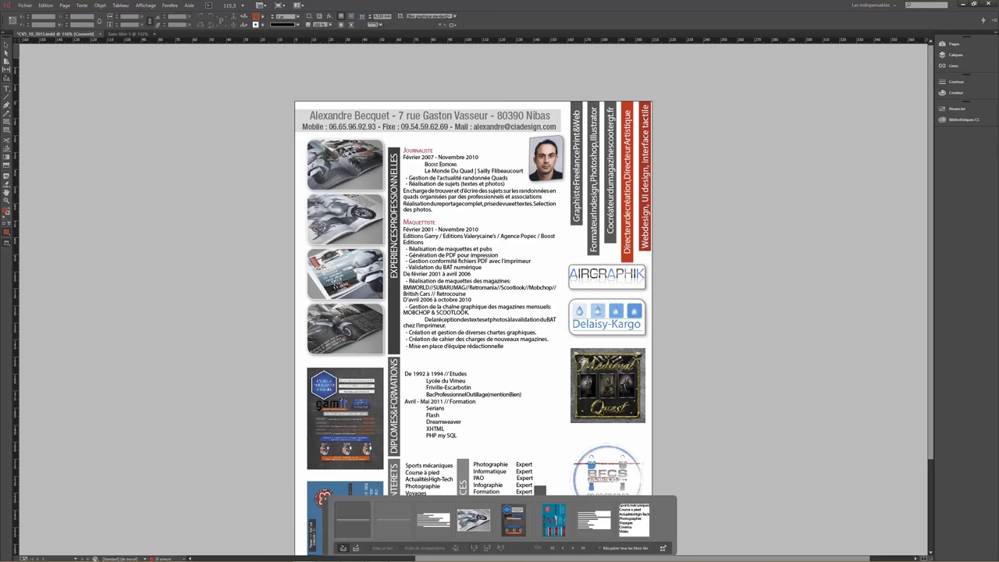
{"action": "left_click", "coordinate": [119, 35]}
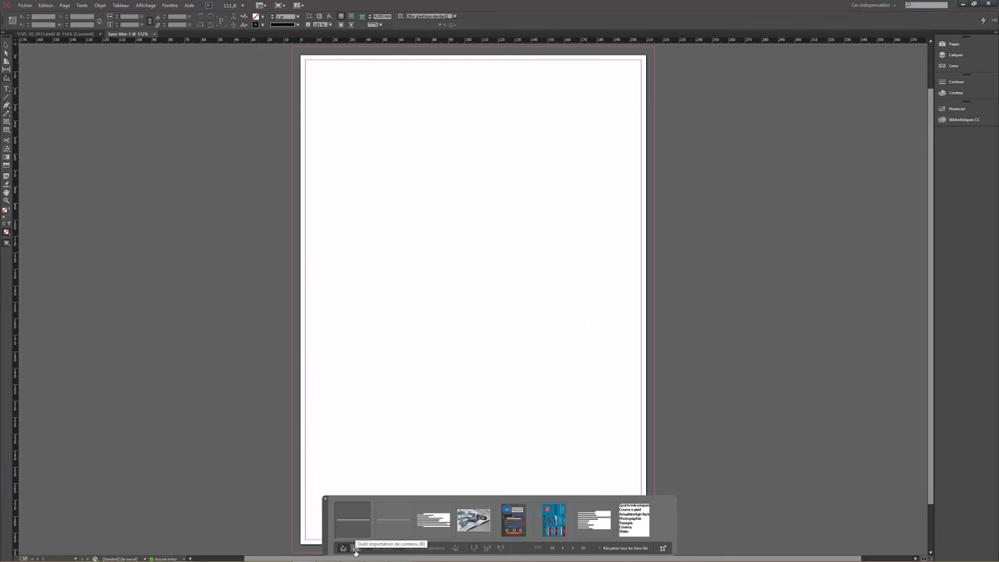
- Switch the conveyor to Content Placer mode with the first collected item loaded
{"action": "left_click", "coordinate": [355, 548]}
{"action": "left_click", "coordinate": [356, 548]}
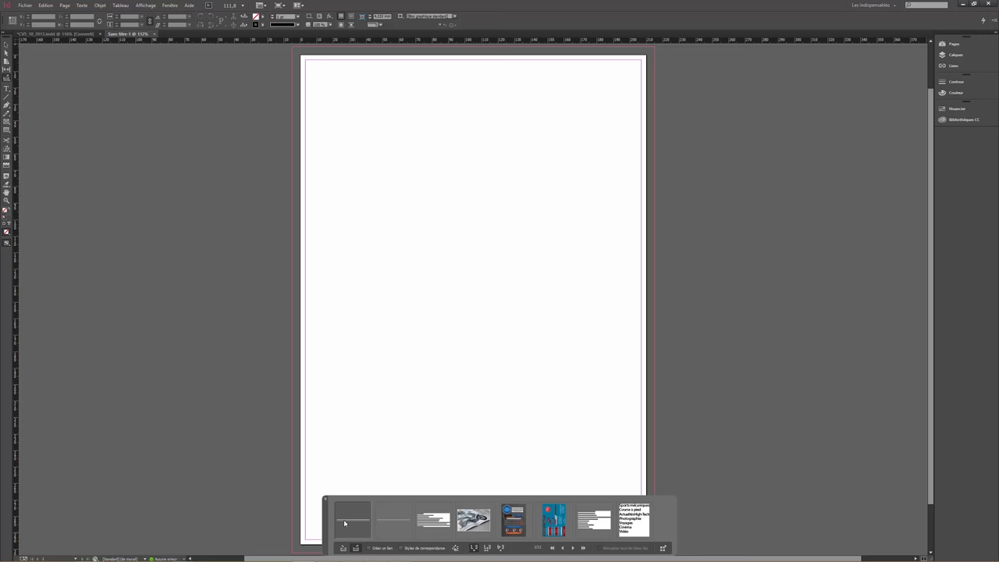
{"action": "left_click", "coordinate": [328, 74]}
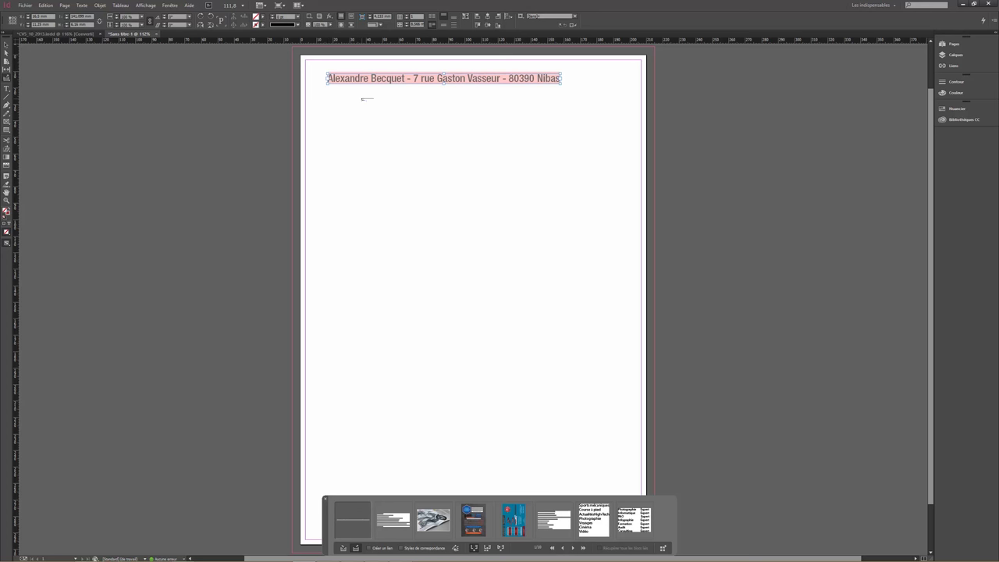
{"action": "left_click", "coordinate": [330, 93]}
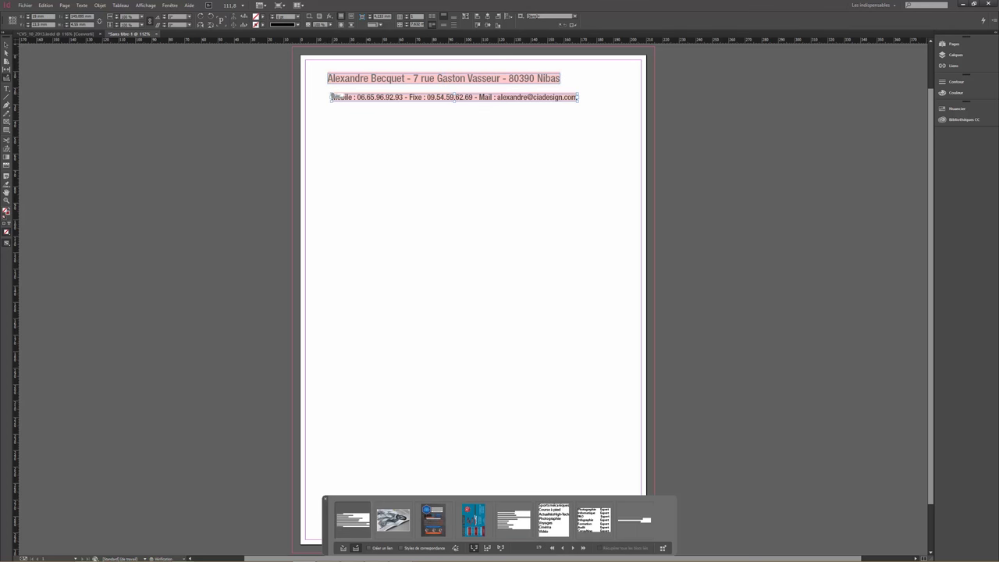
{"action": "left_click", "coordinate": [332, 120]}
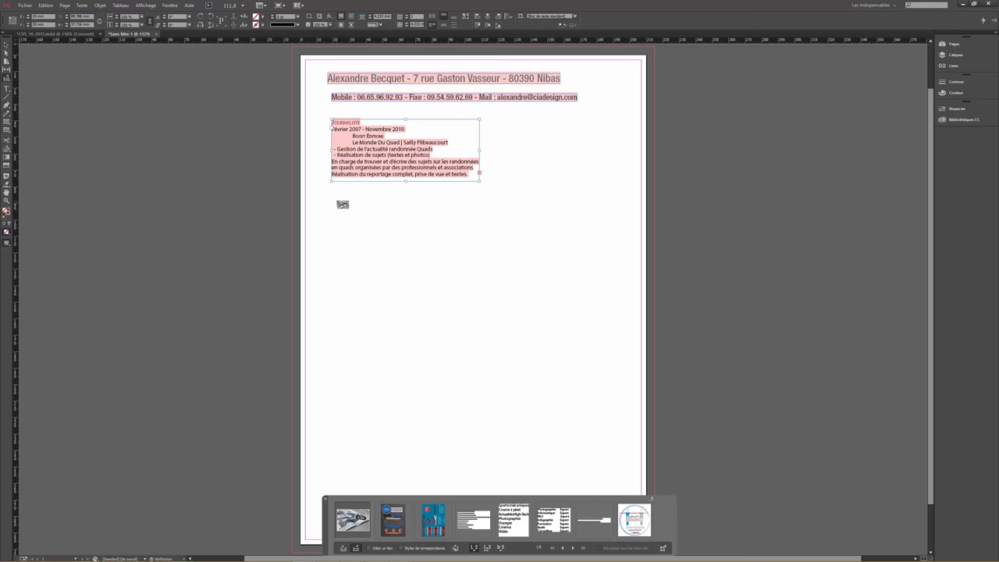
{"action": "left_click", "coordinate": [337, 200]}
{"action": "left_click", "coordinate": [337, 286]}
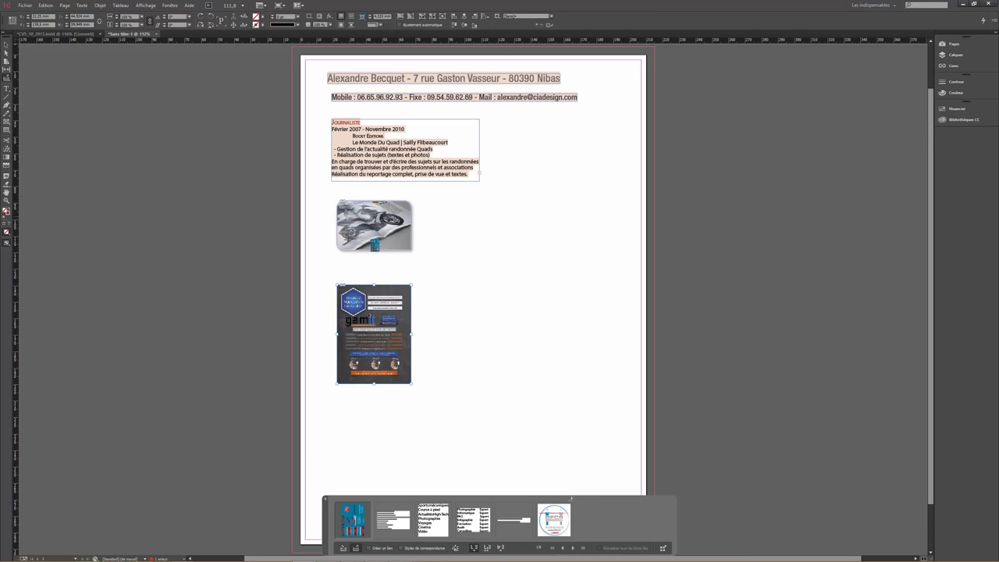
{"action": "left_click_drag", "start_coordinate": [443, 203], "coordinate": [518, 100]}
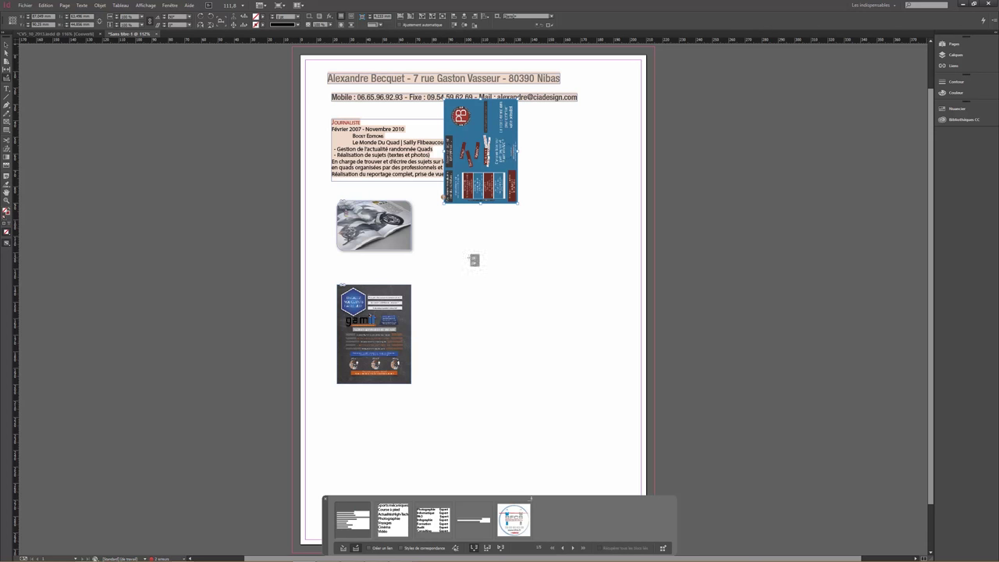
{"action": "left_click", "coordinate": [470, 258]}
{"action": "left_click_drag", "start_coordinate": [480, 366], "coordinate": [527, 417]}
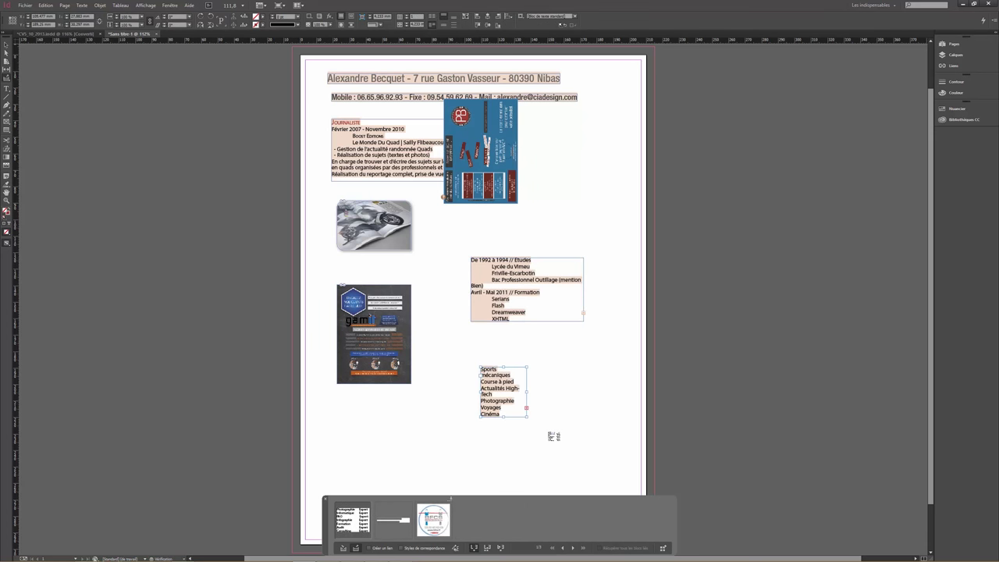
{"action": "left_click", "coordinate": [549, 435]}
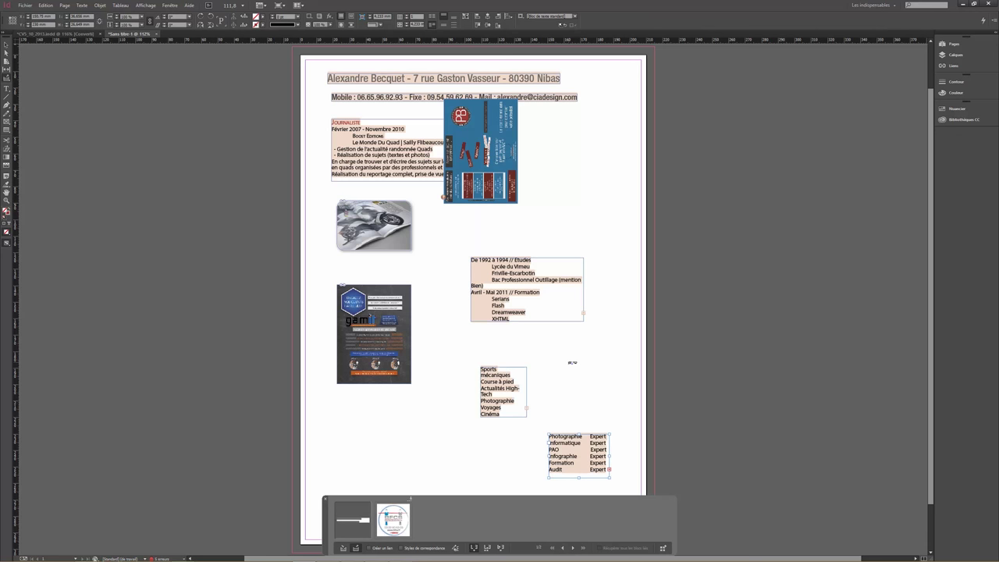
{"action": "key", "text": "ctrl+z"}
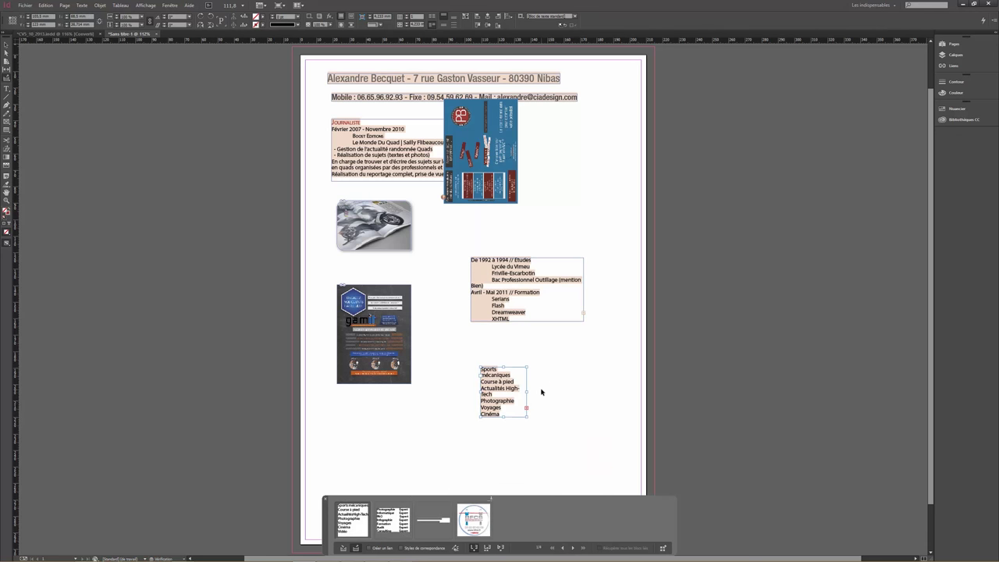
{"action": "key", "text": "ctrl+z"}
{"action": "key", "text": "ctrl+z"}
{"action": "key", "text": "ctrl+z"}
{"action": "key", "text": "ctrl+z"}
{"action": "key", "text": "ctrl+z"}
{"action": "key", "text": "ctrl+z"}
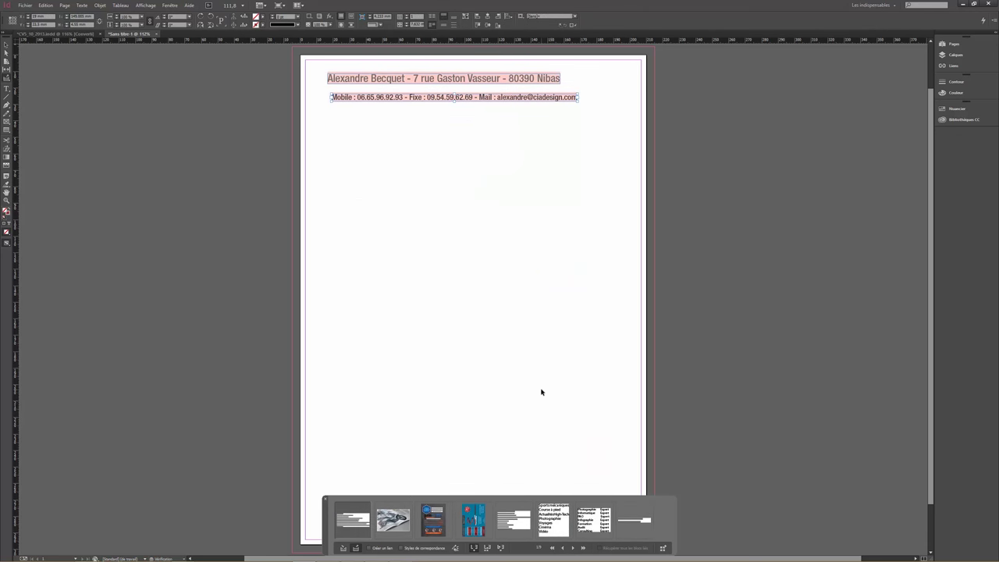
{"action": "key", "text": "ctrl+z"}
{"action": "key", "text": "ctrl+z"}
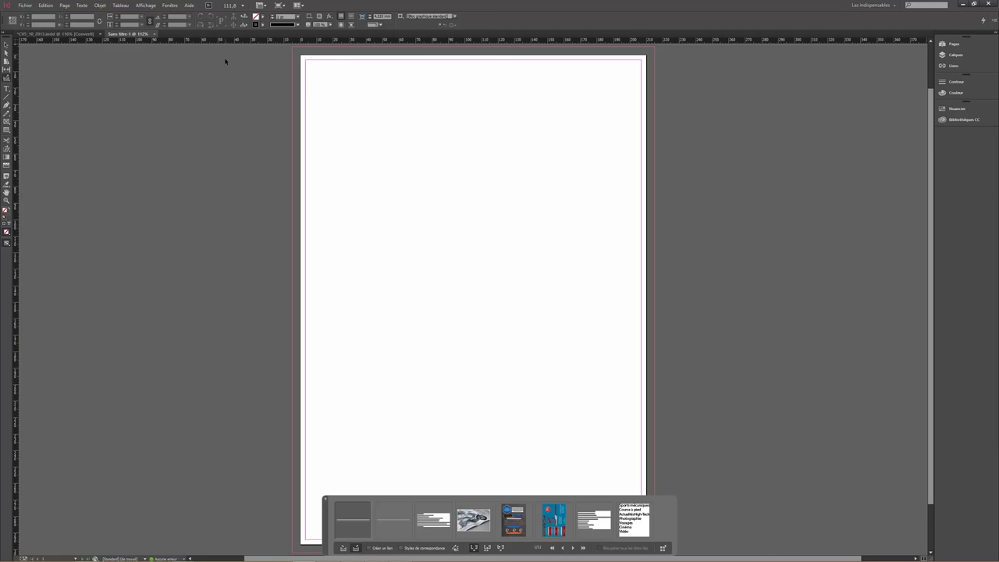
- Create a second A4 document, then return to Sans titre-1 using the place-and-keep placer mode
{"action": "key", "text": "ctrl+n"}
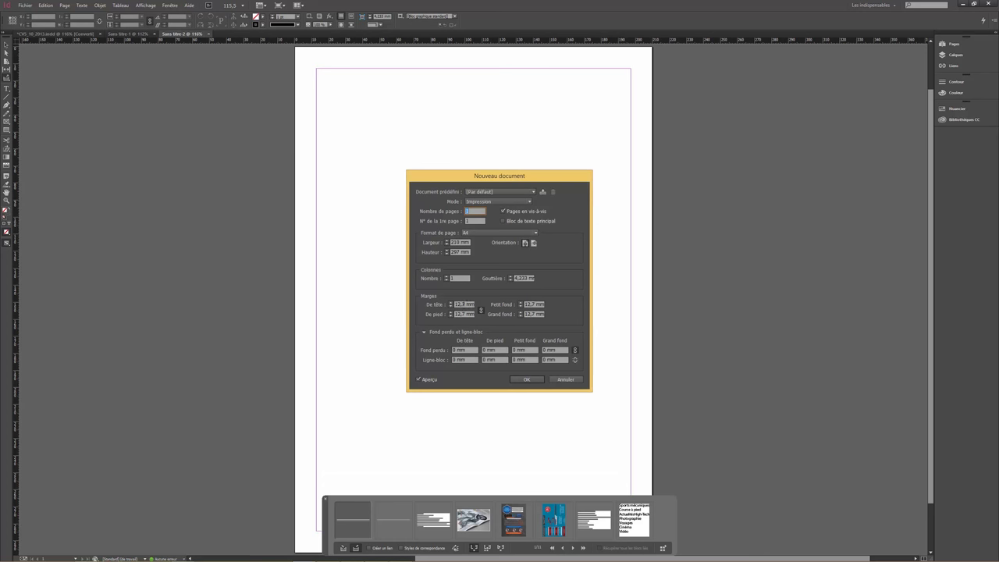
{"action": "left_click", "coordinate": [464, 304]}
{"action": "key", "text": "Return"}
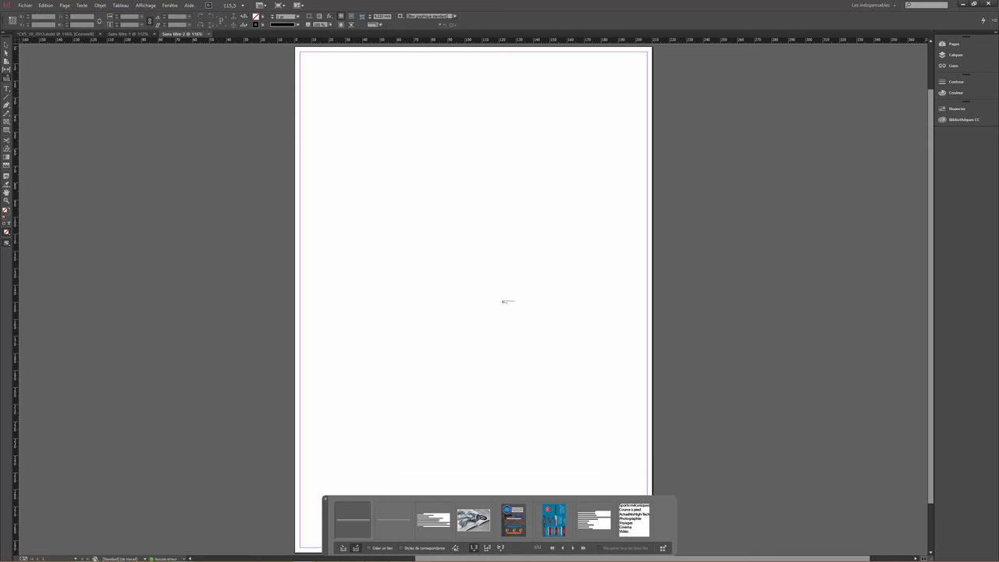
{"action": "left_click", "coordinate": [125, 34]}
{"action": "left_click", "coordinate": [486, 549]}
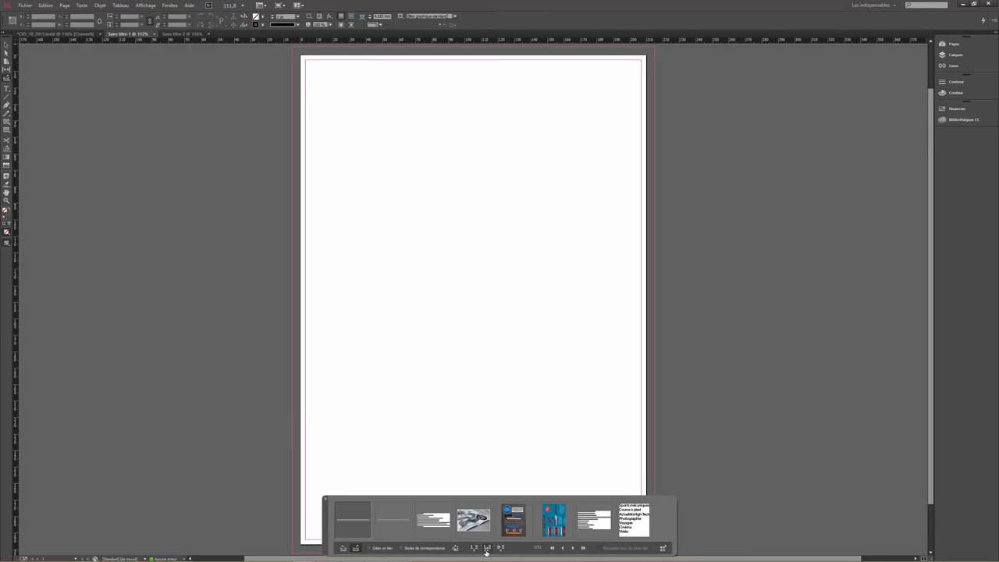
- Place six copies of the address line down the page, then undo two
{"action": "left_click", "coordinate": [330, 80]}
{"action": "left_click", "coordinate": [330, 132]}
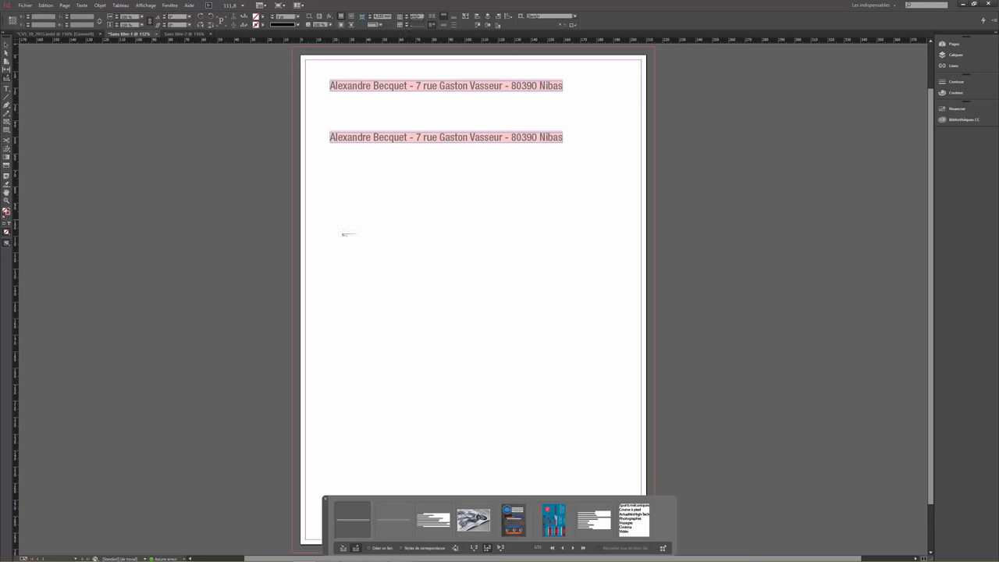
{"action": "left_click", "coordinate": [338, 219]}
{"action": "left_click", "coordinate": [343, 319]}
{"action": "left_click", "coordinate": [349, 394]}
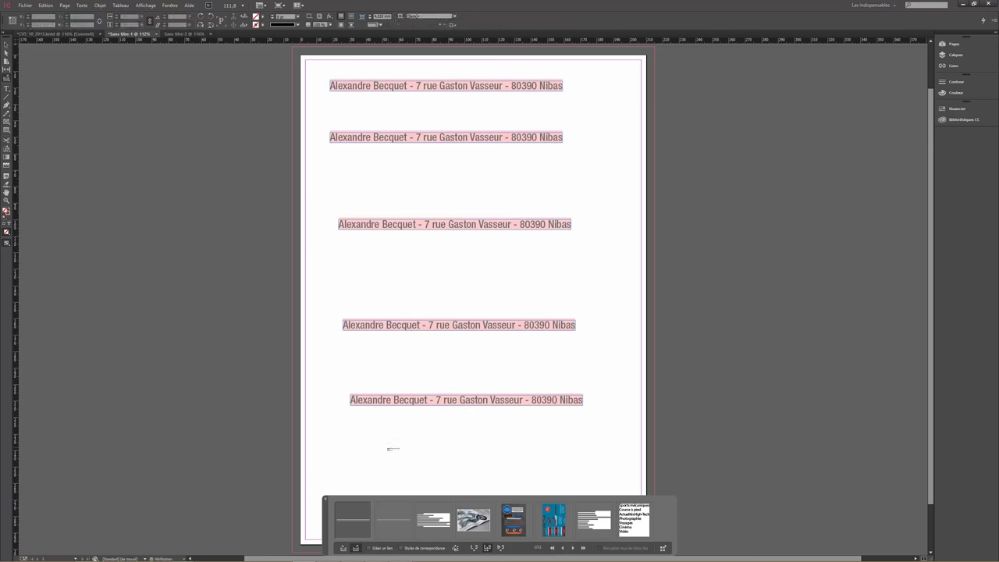
{"action": "left_click", "coordinate": [388, 448]}
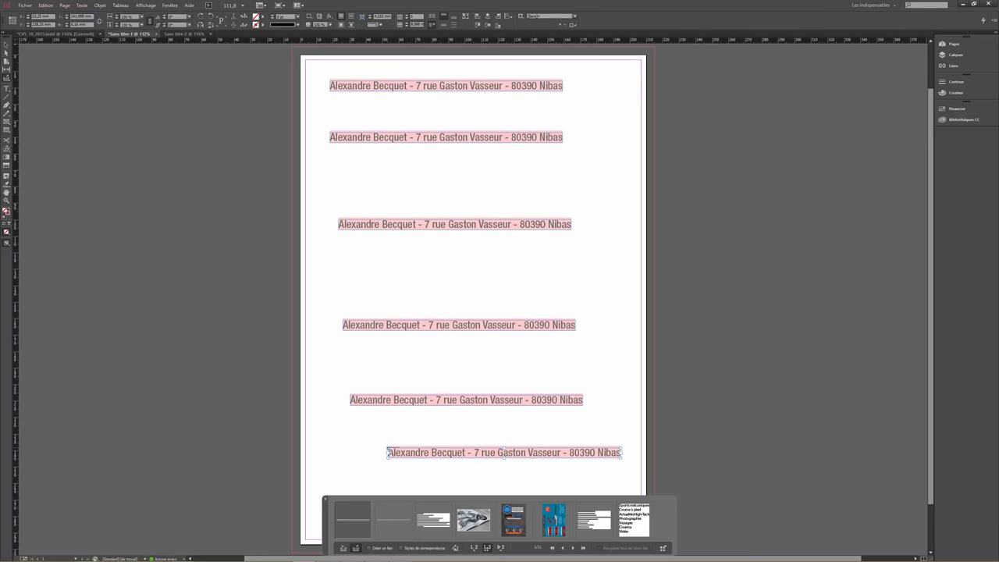
{"action": "key", "text": "ctrl+z"}
{"action": "key", "text": "ctrl+z"}
{"action": "key", "text": "ctrl+z"}
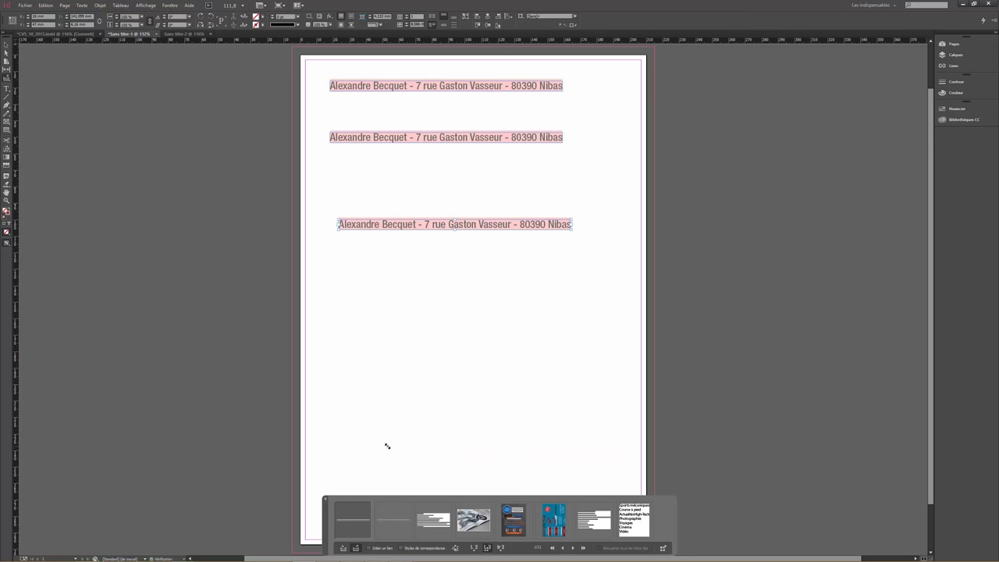
{"action": "key", "text": "ctrl+z"}
{"action": "key", "text": "ctrl+z"}
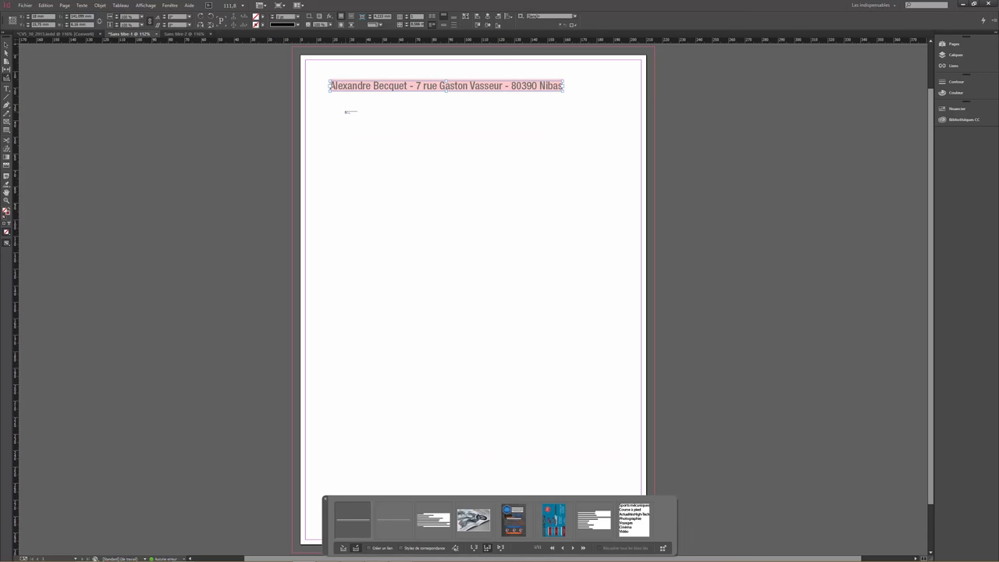
- Place six more address line copies below the original down the page
{"action": "left_click", "coordinate": [345, 111]}
{"action": "left_click", "coordinate": [347, 138]}
{"action": "left_click", "coordinate": [350, 177]}
{"action": "left_click", "coordinate": [349, 247]}
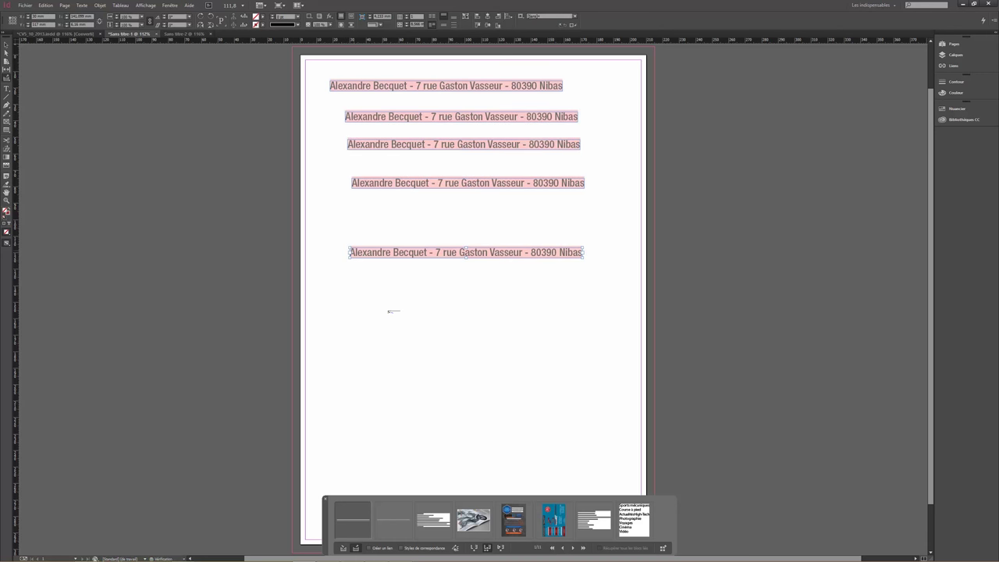
{"action": "left_click", "coordinate": [401, 343]}
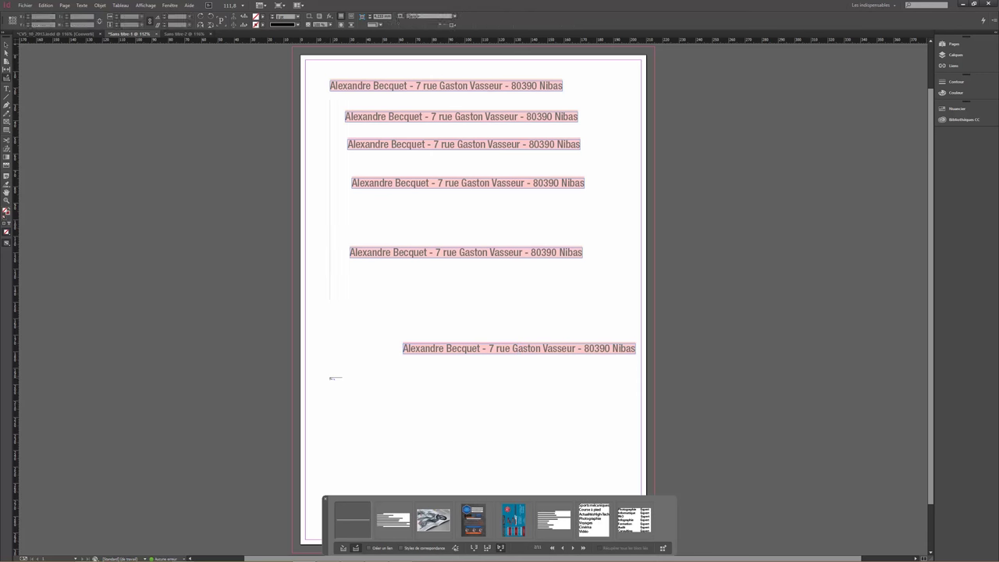
{"action": "left_click", "coordinate": [330, 378]}
- Place the contact line, Journaliste frame and motorbike photo, then switch to Sans titre-2
{"action": "left_click", "coordinate": [359, 408]}
{"action": "left_click", "coordinate": [367, 448]}
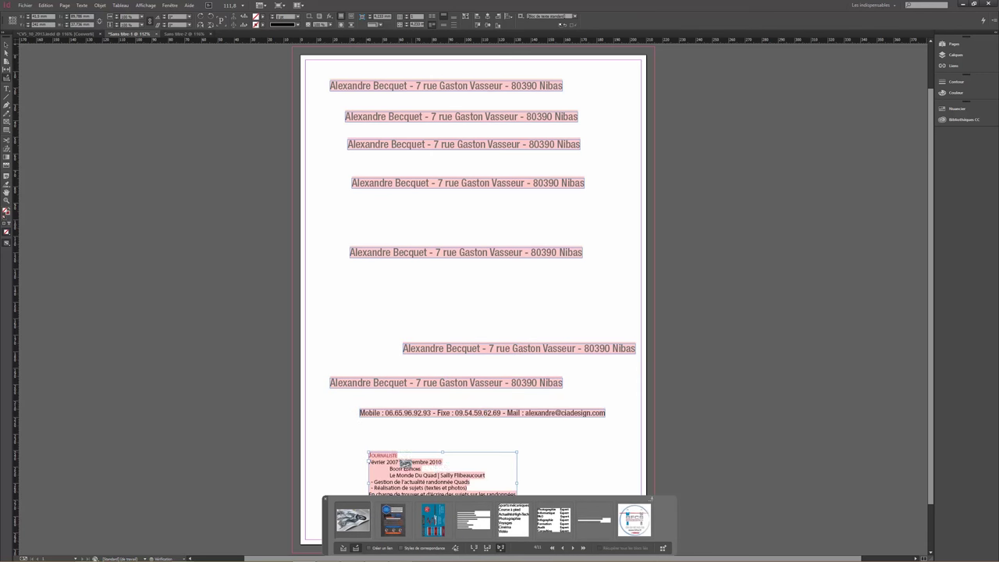
{"action": "left_click", "coordinate": [561, 461]}
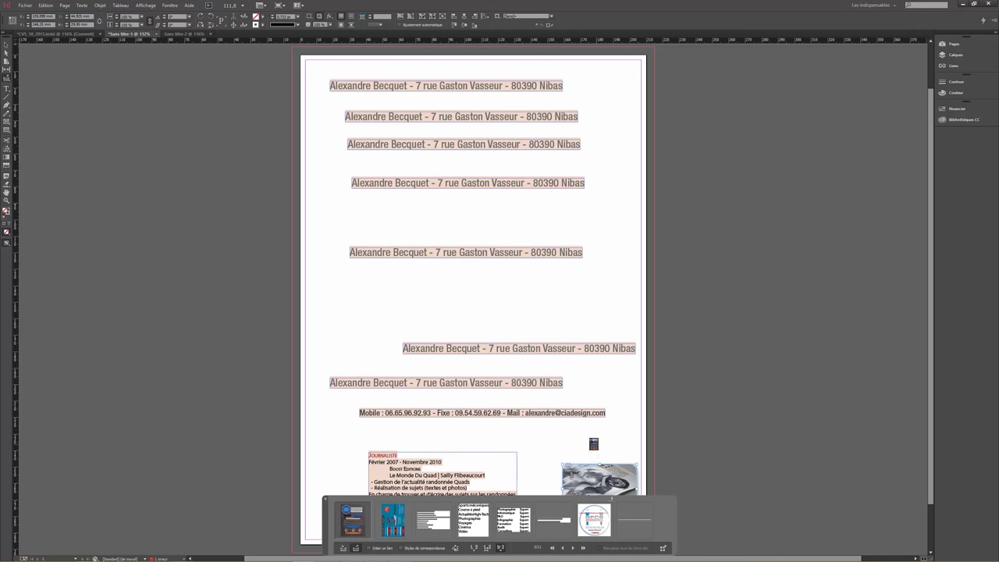
{"action": "left_click", "coordinate": [177, 35]}
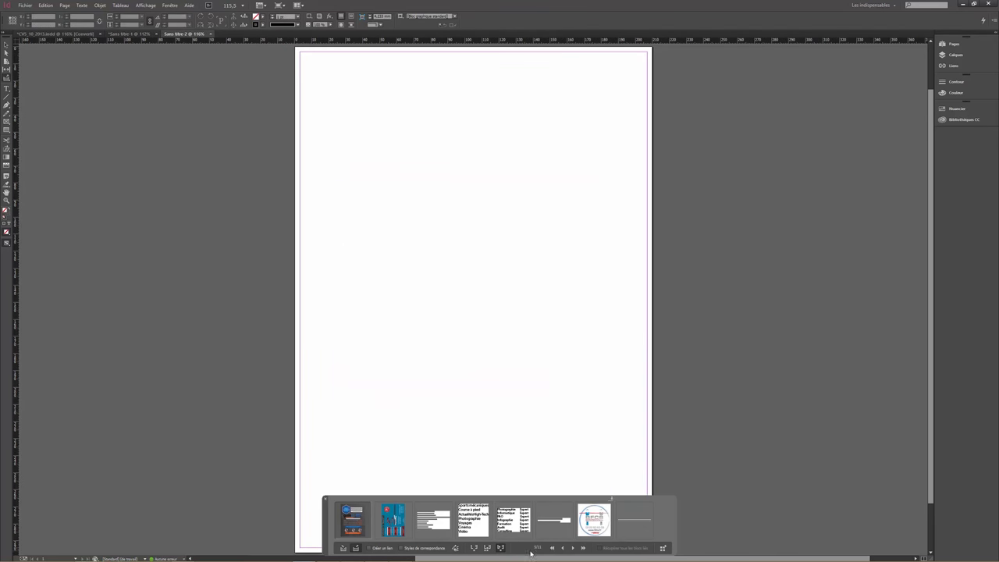
- Place the gaming flyer, blue image, education frame, interests list, skills table and Anglais line
{"action": "left_click", "coordinate": [313, 55]}
{"action": "left_click", "coordinate": [492, 142]}
{"action": "left_click", "coordinate": [507, 301]}
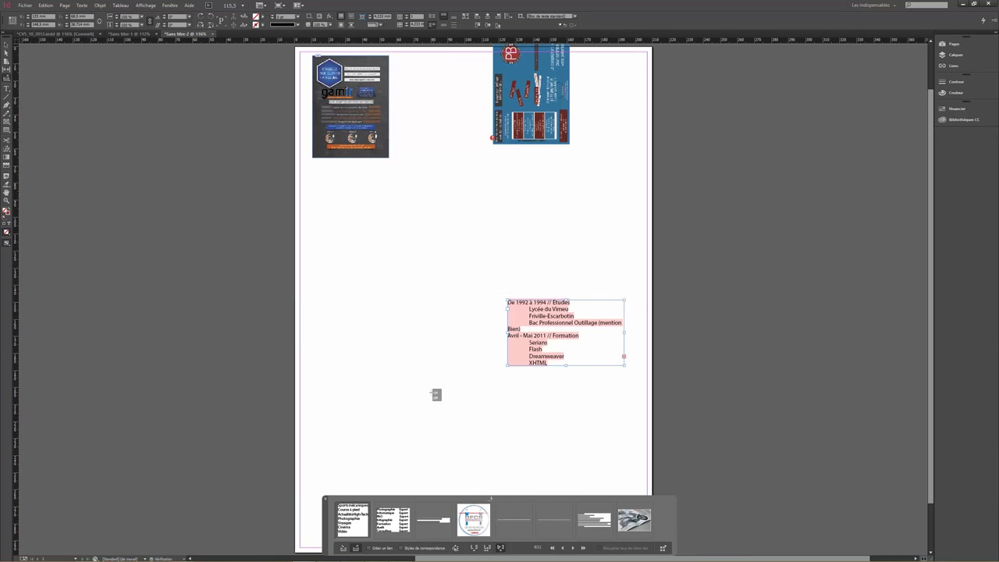
{"action": "left_click", "coordinate": [433, 392]}
{"action": "left_click", "coordinate": [342, 284]}
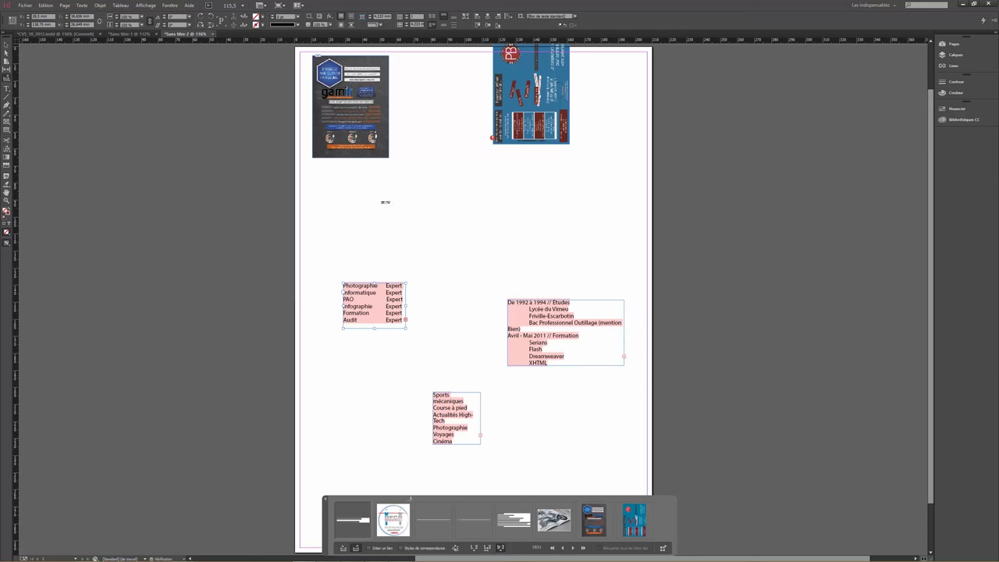
{"action": "left_click", "coordinate": [381, 202]}
- Place the BFCS logo, contact, address and Journaliste frames, skip the photo, then undo placements
{"action": "left_click", "coordinate": [493, 204]}
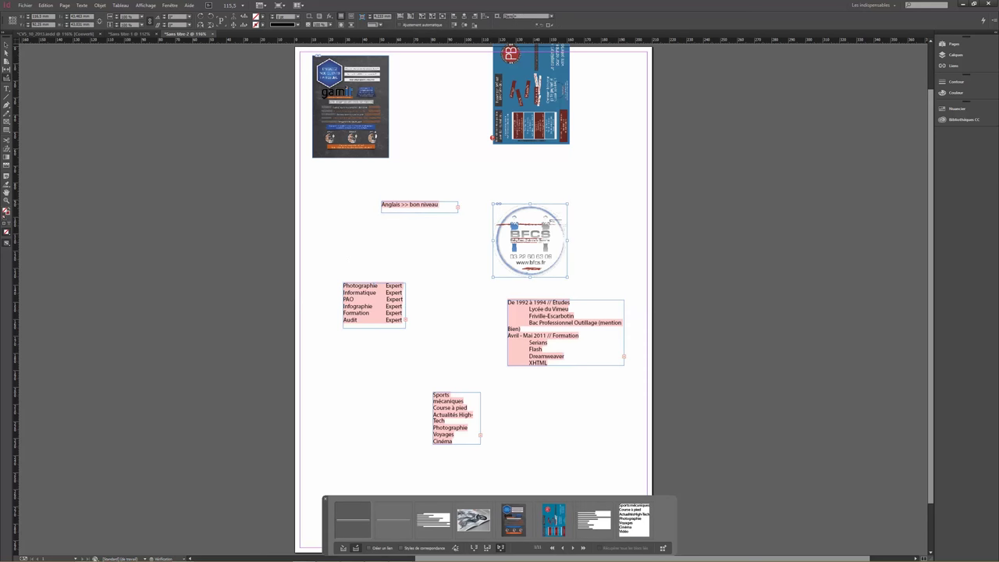
{"action": "left_click", "coordinate": [612, 219]}
{"action": "left_click", "coordinate": [562, 180]}
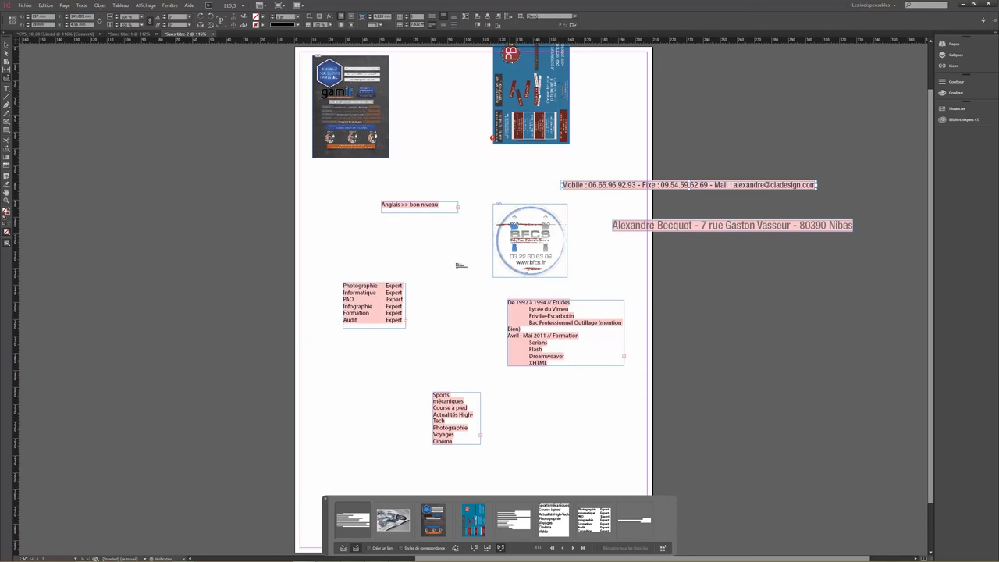
{"action": "left_click", "coordinate": [425, 331]}
{"action": "key", "text": "Escape"}
{"action": "left_click", "coordinate": [544, 443]}
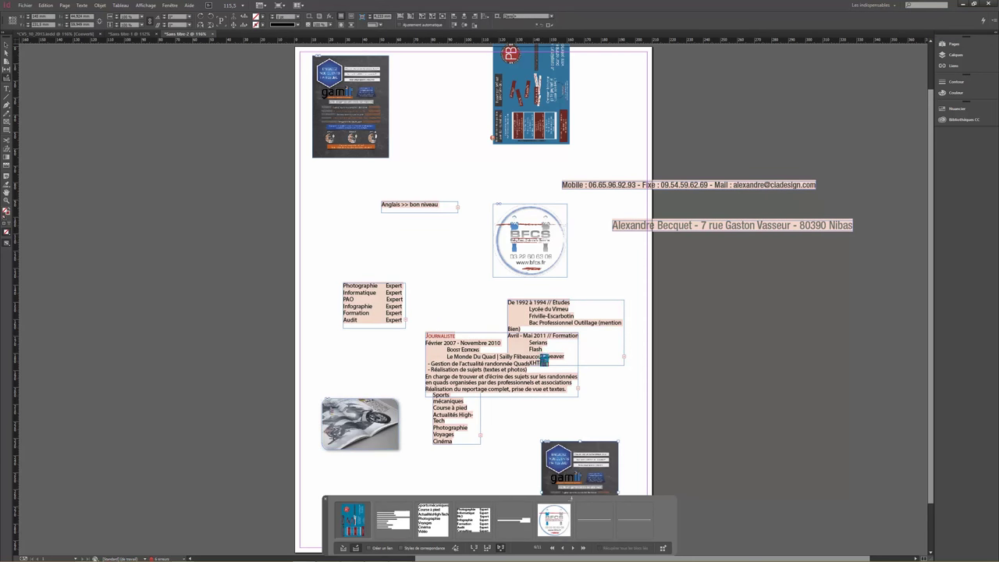
{"action": "key", "text": "ctrl+z"}
{"action": "key", "text": "ctrl+z"}
{"action": "key", "text": "ctrl+z"}
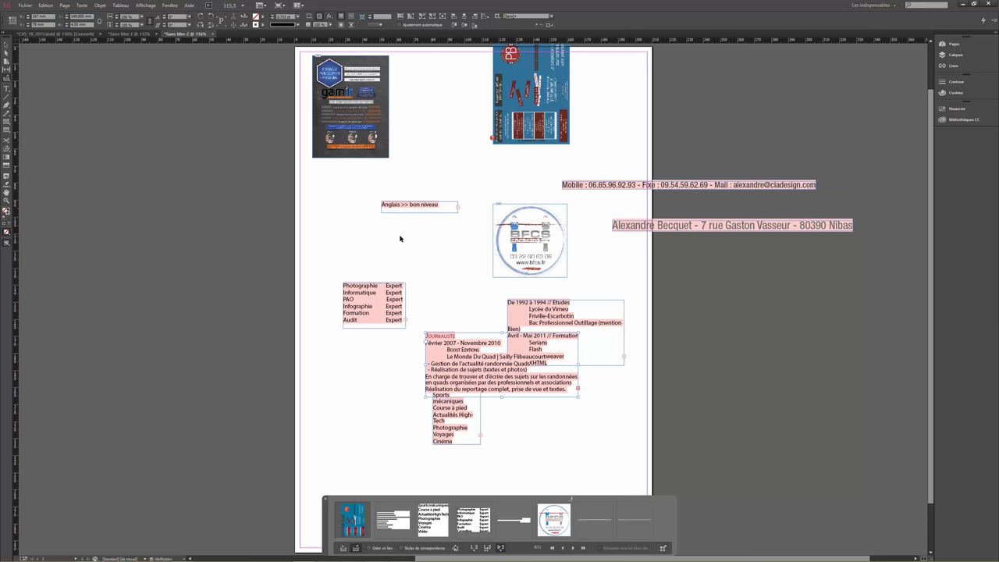
{"action": "key", "text": "ctrl+z"}
{"action": "key", "text": "ctrl+z"}
{"action": "key", "text": "ctrl+z"}
{"action": "key", "text": "ctrl+z"}
{"action": "key", "text": "ctrl+z"}
{"action": "key", "text": "ctrl+z"}
{"action": "key", "text": "ctrl+z"}
{"action": "key", "text": "ctrl+z"}
{"action": "key", "text": "ctrl+z"}
{"action": "key", "text": "ctrl+z"}
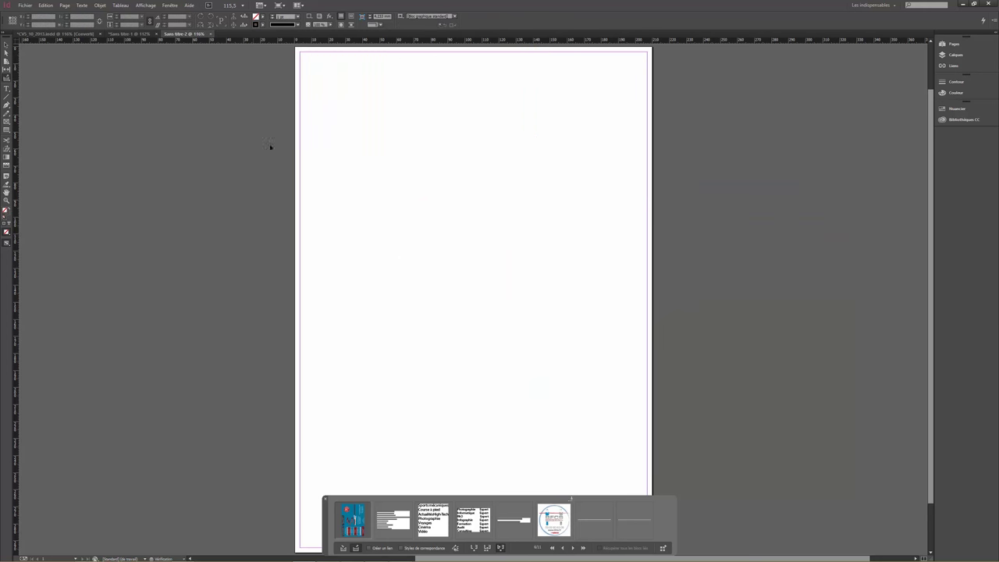
- Close Sans titre-2, undo all placed items on Sans titre-1, and change the conveyor placement option
{"action": "left_click", "coordinate": [210, 33]}
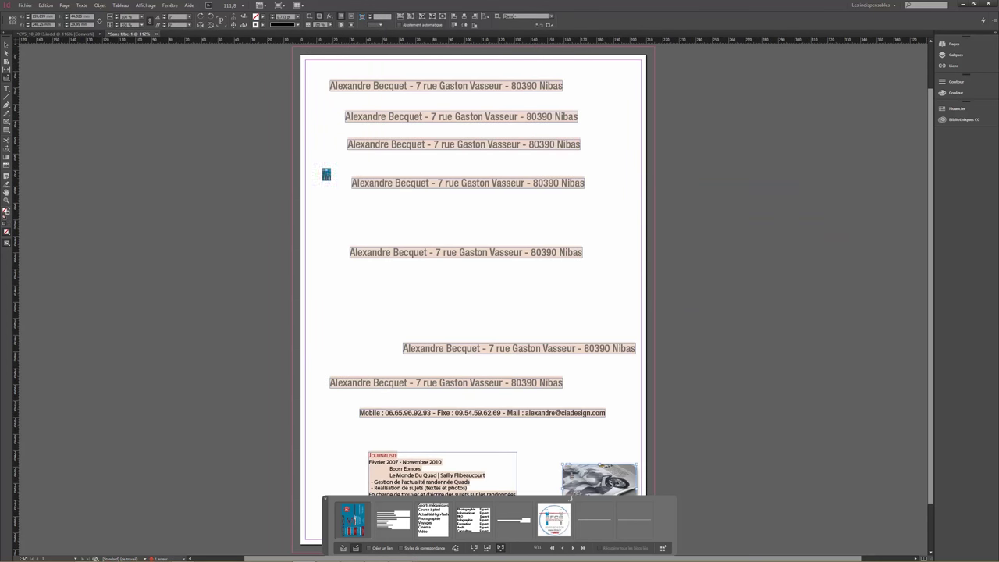
{"action": "key", "text": "ctrl+z"}
{"action": "key", "text": "ctrl+z"}
{"action": "key", "text": "ctrl+z"}
{"action": "key", "text": "ctrl+z"}
{"action": "key", "text": "ctrl+z"}
{"action": "key", "text": "ctrl+z"}
{"action": "key", "text": "ctrl+z"}
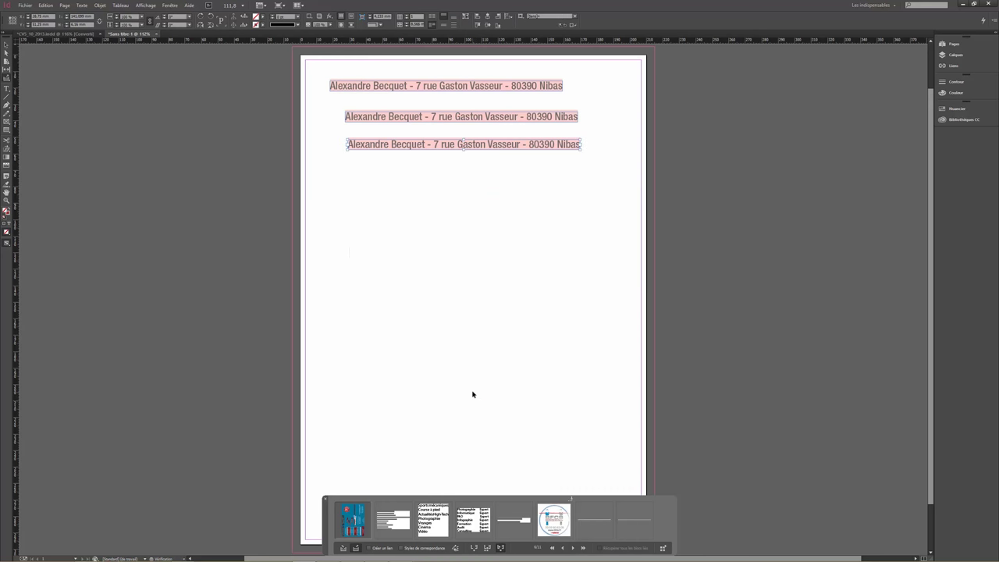
{"action": "key", "text": "ctrl+z"}
{"action": "key", "text": "ctrl+z"}
{"action": "key", "text": "ctrl+z"}
{"action": "key", "text": "ctrl+z"}
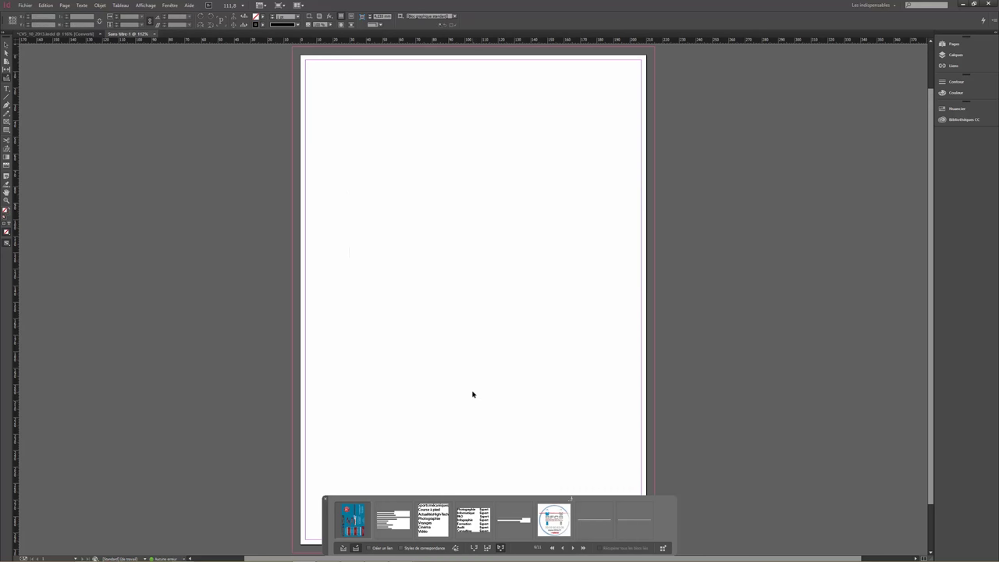
{"action": "left_click", "coordinate": [474, 547]}
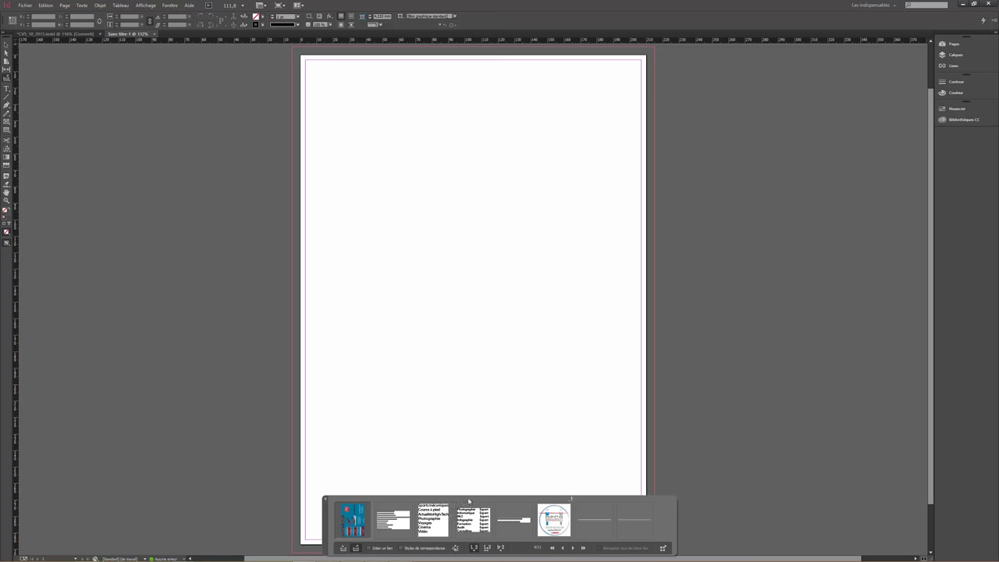
{"action": "left_click", "coordinate": [661, 550]}
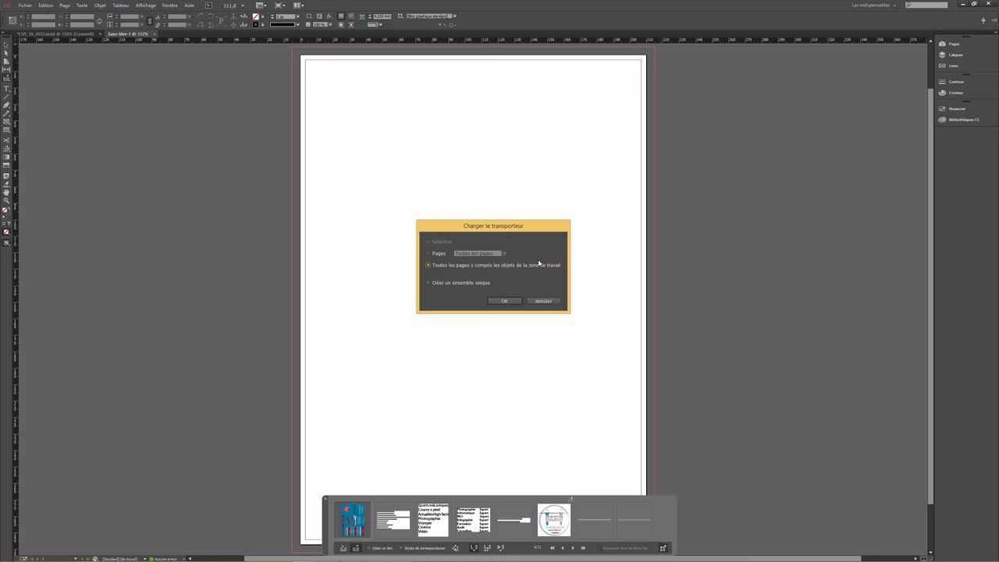
{"action": "left_click", "coordinate": [435, 254]}
{"action": "left_click", "coordinate": [503, 255]}
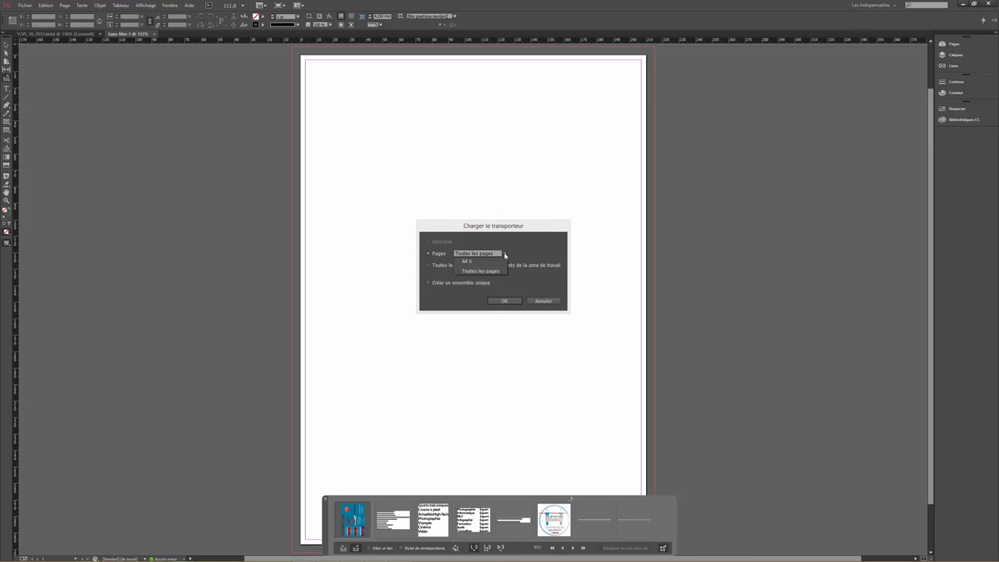
{"action": "left_click", "coordinate": [485, 271]}
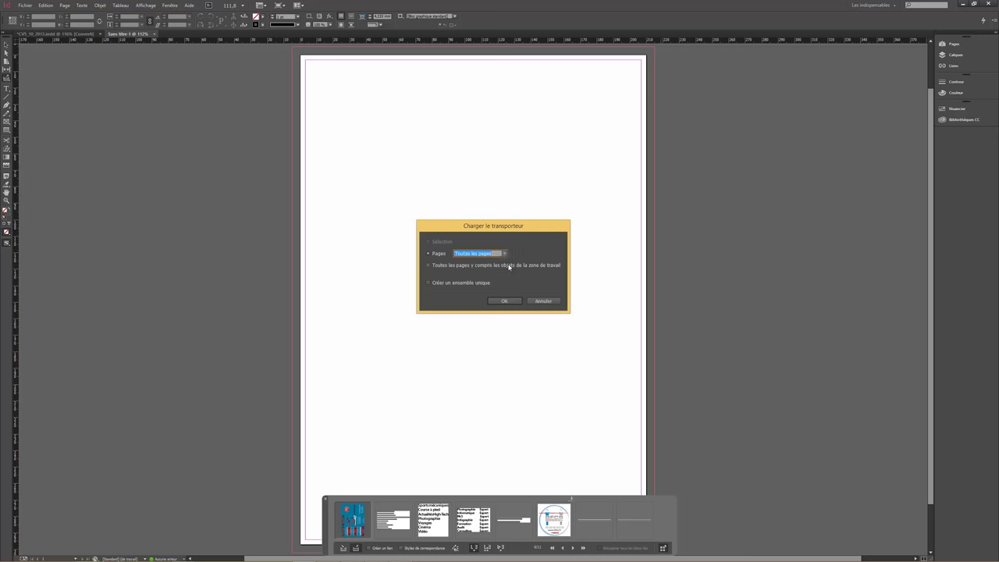
{"action": "left_click", "coordinate": [509, 267]}
{"action": "left_click", "coordinate": [537, 302]}
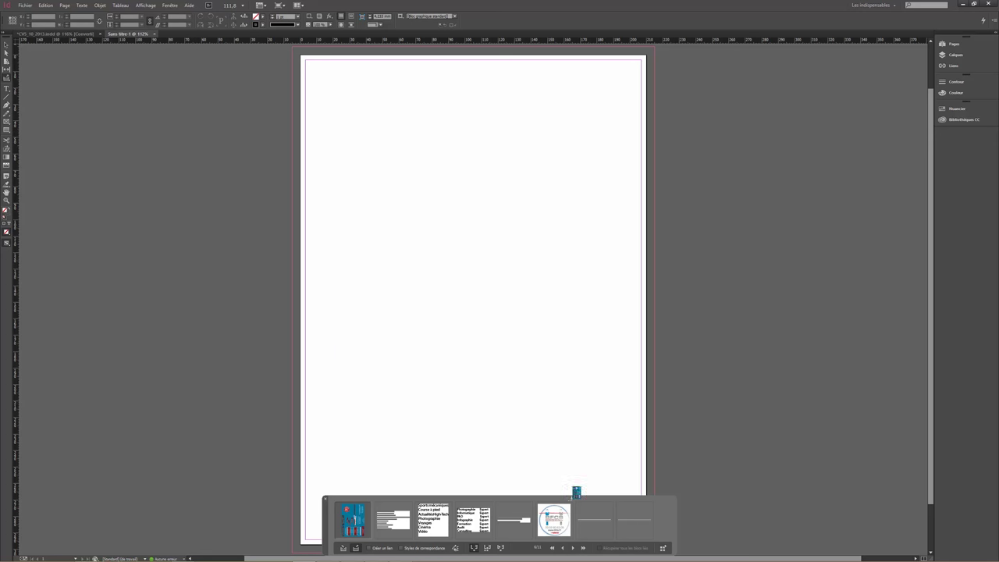
- Browse back and forth through the loaded conveyor items
{"action": "left_click", "coordinate": [551, 548]}
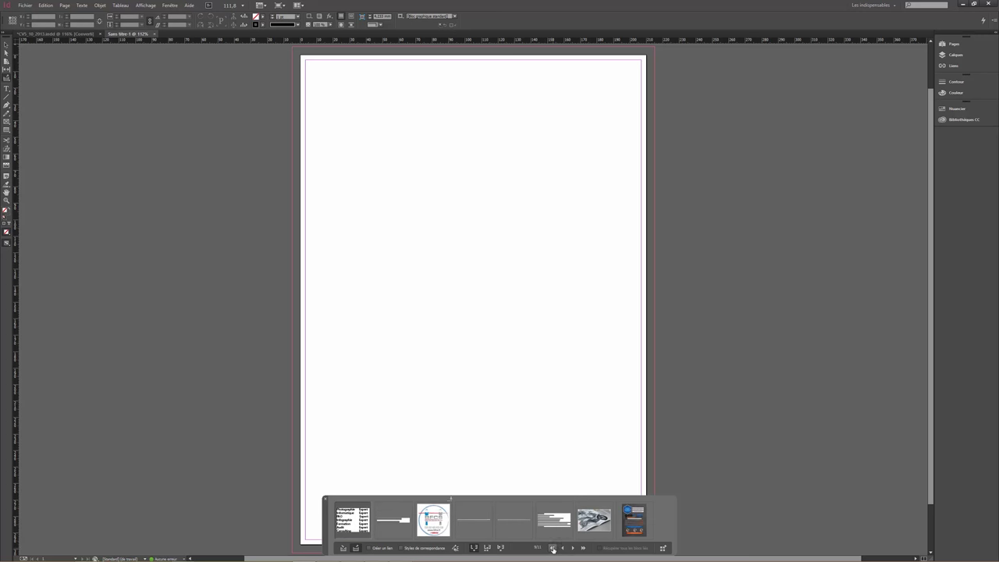
{"action": "left_click", "coordinate": [554, 549]}
{"action": "left_click", "coordinate": [554, 550]}
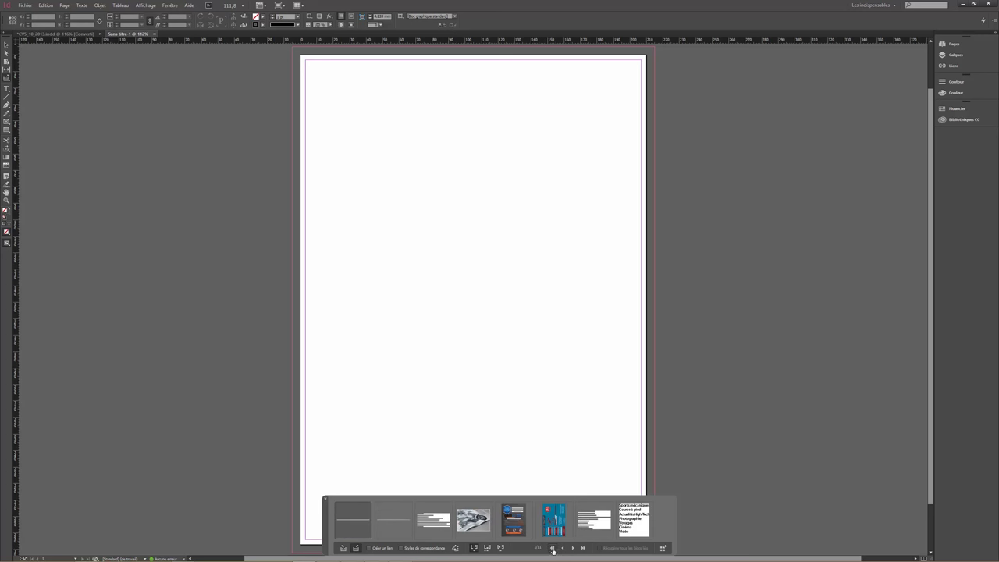
{"action": "left_click", "coordinate": [553, 550]}
{"action": "left_click", "coordinate": [555, 550]}
{"action": "left_click", "coordinate": [554, 550]}
{"action": "left_click", "coordinate": [583, 547]}
{"action": "left_click", "coordinate": [573, 548]}
{"action": "left_click", "coordinate": [573, 547]}
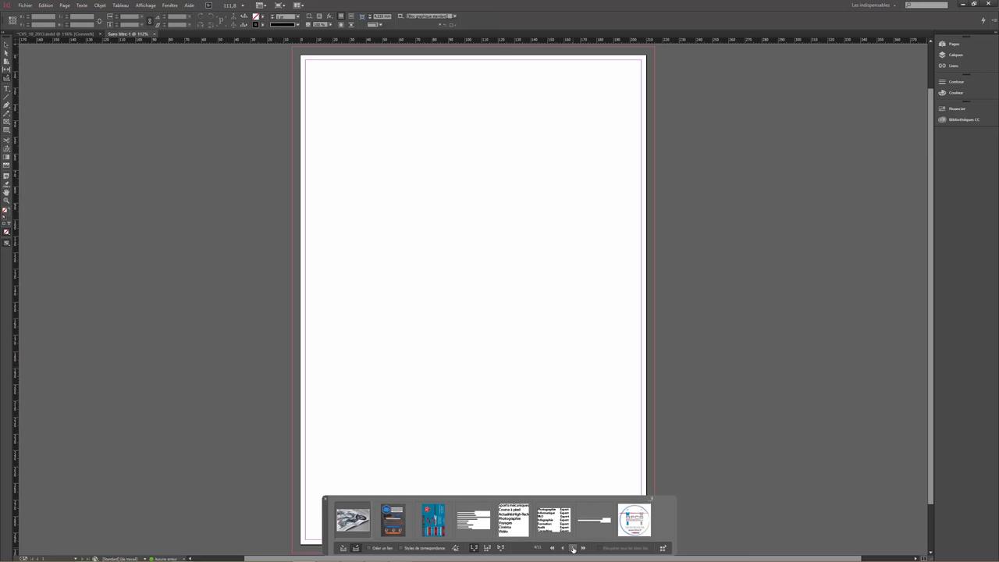
{"action": "left_click", "coordinate": [572, 548]}
{"action": "left_click", "coordinate": [573, 548]}
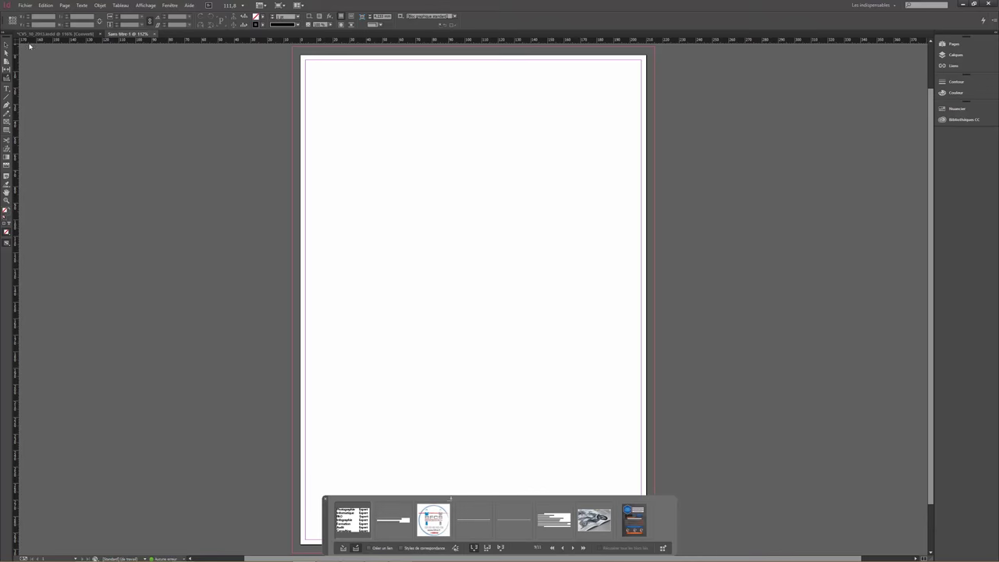
- Check the CV5_10_2013.indd document, then return to the blank Sans titre-1 page
{"action": "left_click", "coordinate": [78, 35]}
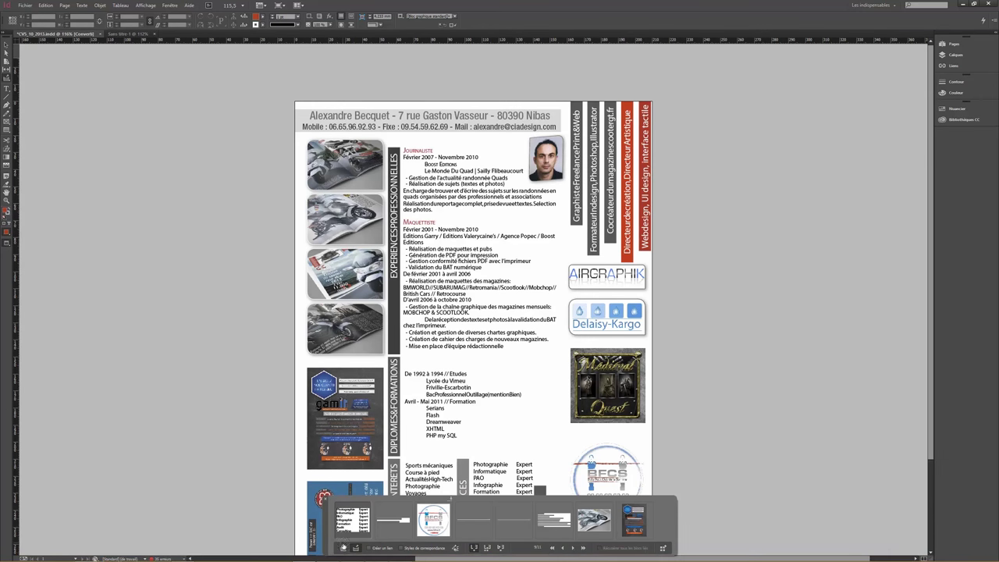
{"action": "left_click", "coordinate": [553, 548]}
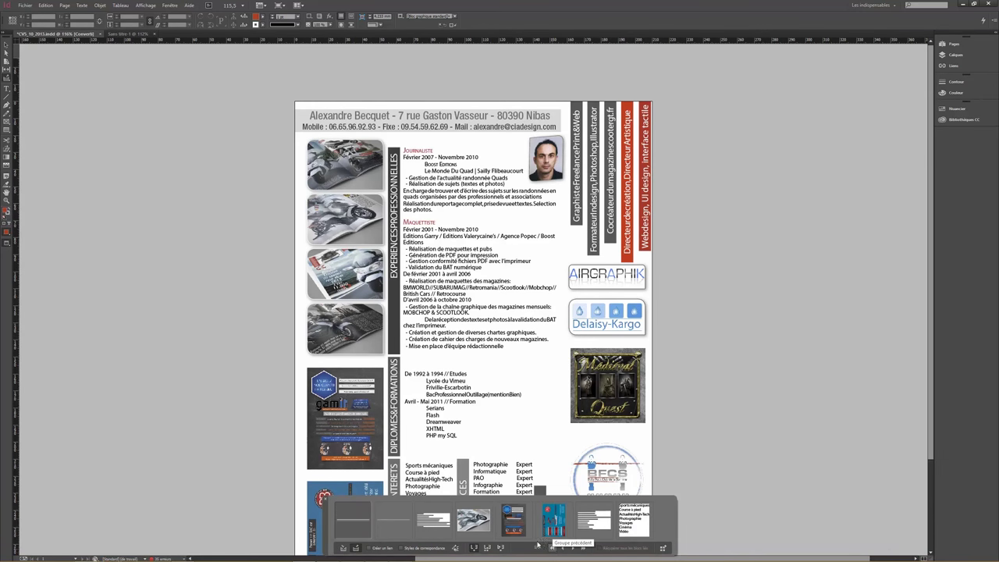
{"action": "left_click", "coordinate": [126, 34]}
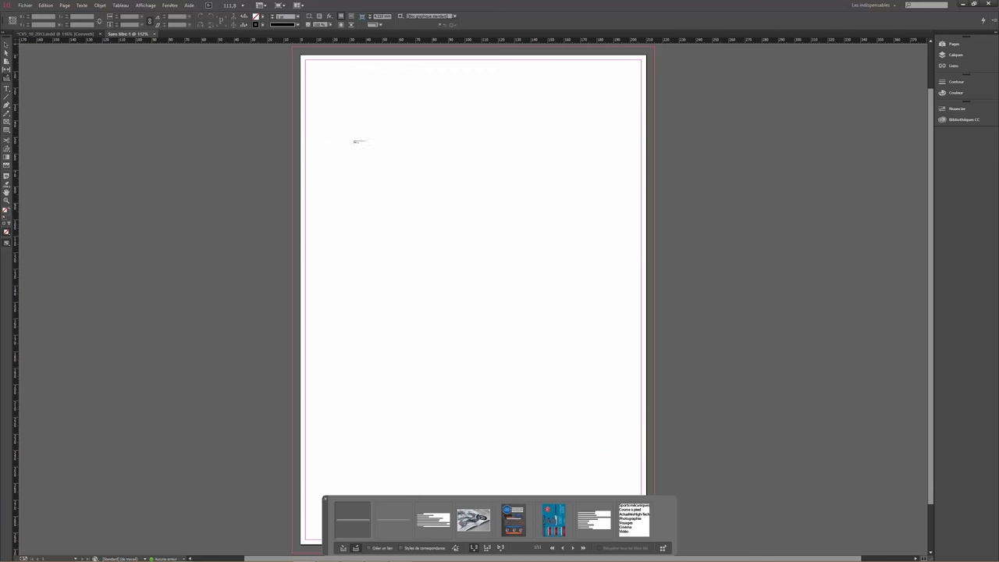
- Place the header, contact line, Journaliste text, motorbike image, gamfr poster and blue brochure
{"action": "left_click", "coordinate": [307, 63]}
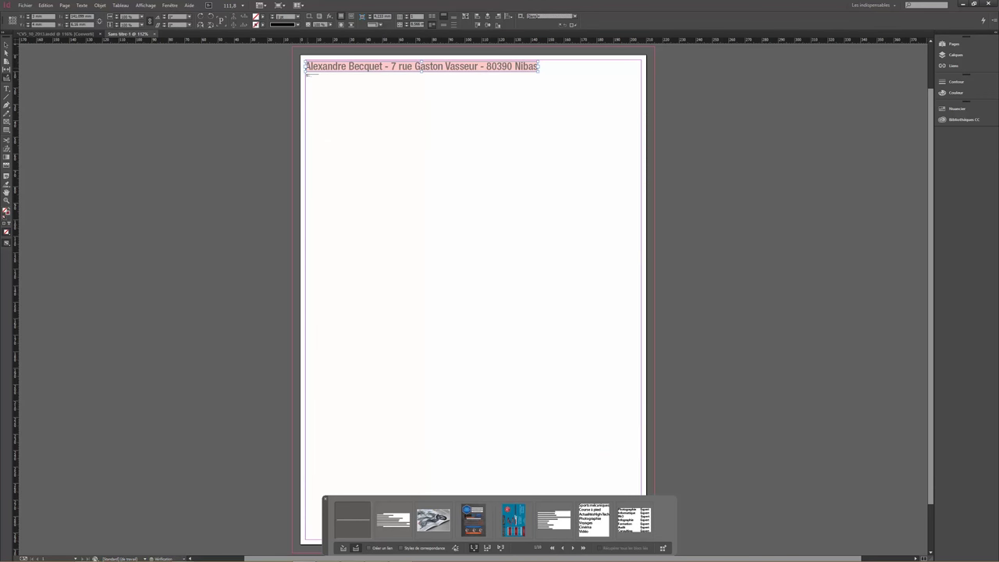
{"action": "left_click", "coordinate": [306, 77]}
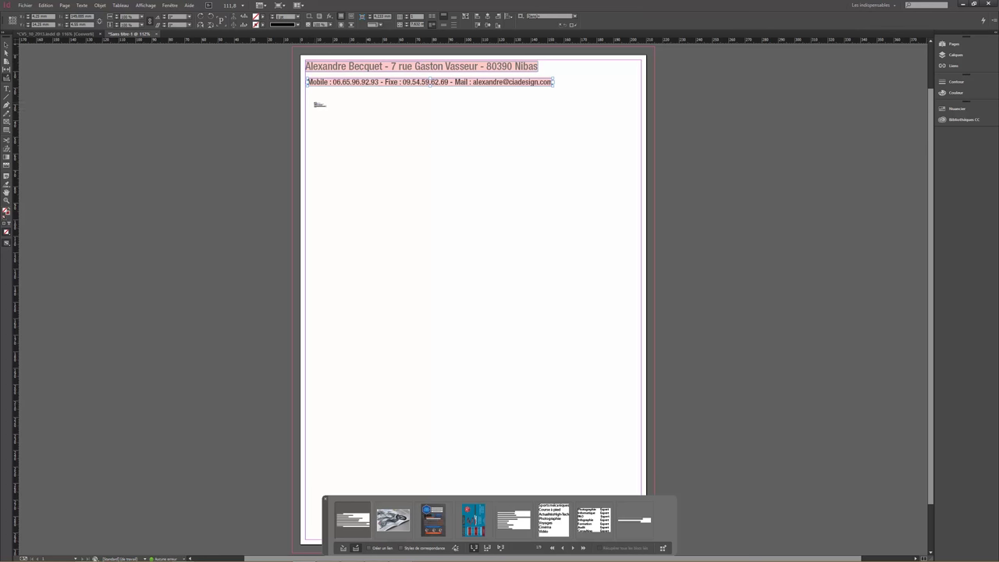
{"action": "left_click", "coordinate": [312, 107]}
{"action": "left_click", "coordinate": [312, 187]}
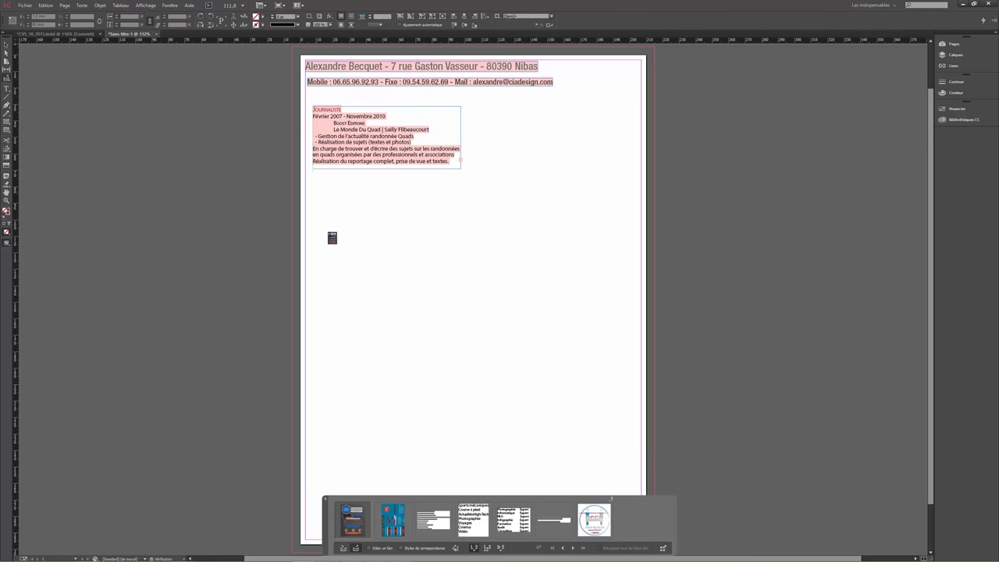
{"action": "left_click", "coordinate": [327, 273]}
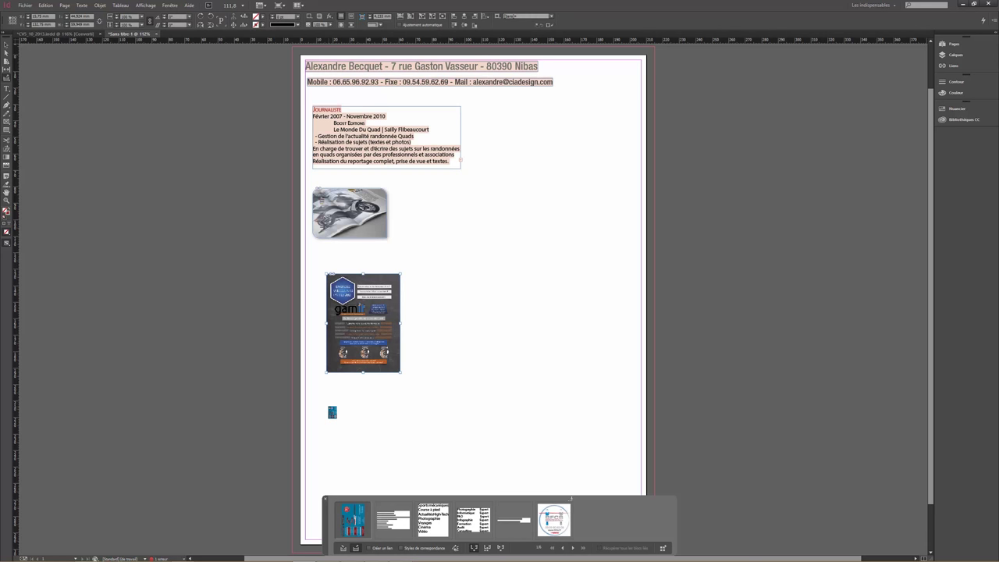
{"action": "left_click", "coordinate": [426, 103]}
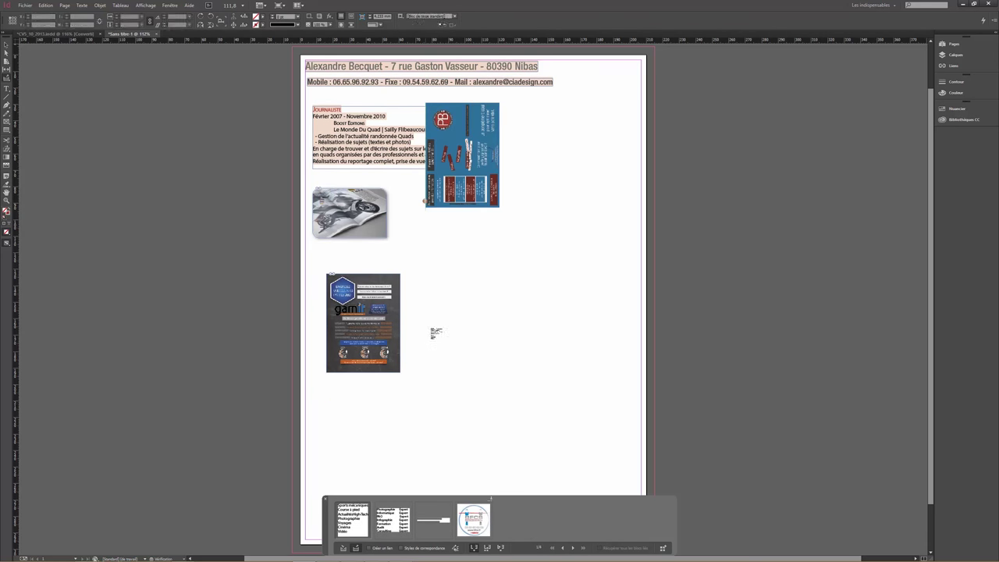
- Place the education text, interests list, skills table, Anglais line and BFCS logo
{"action": "left_click", "coordinate": [426, 328]}
{"action": "left_click", "coordinate": [426, 415]}
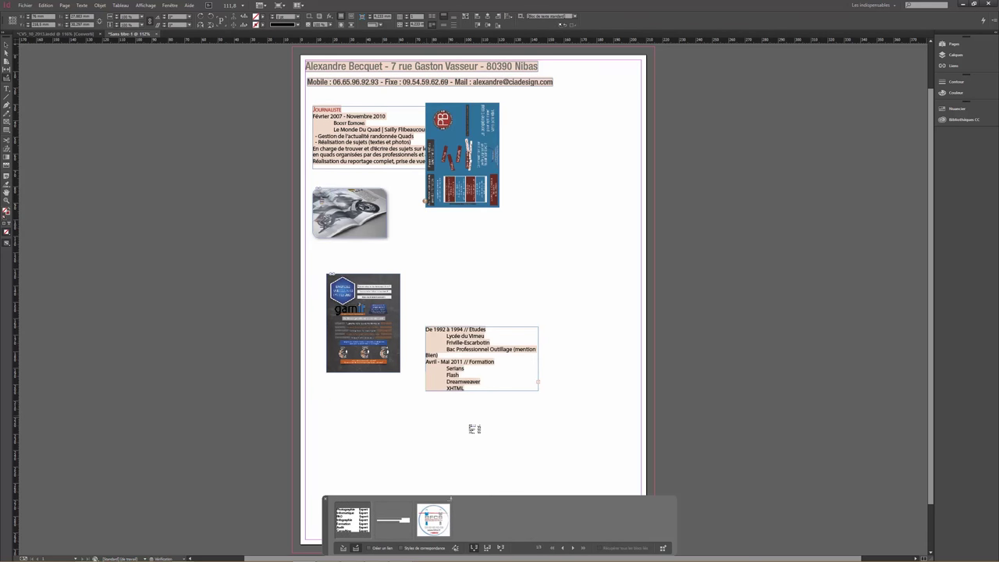
{"action": "left_click", "coordinate": [511, 436]}
{"action": "scroll", "coordinate": [517, 436], "scroll_direction": "down", "scroll_amount": 2}
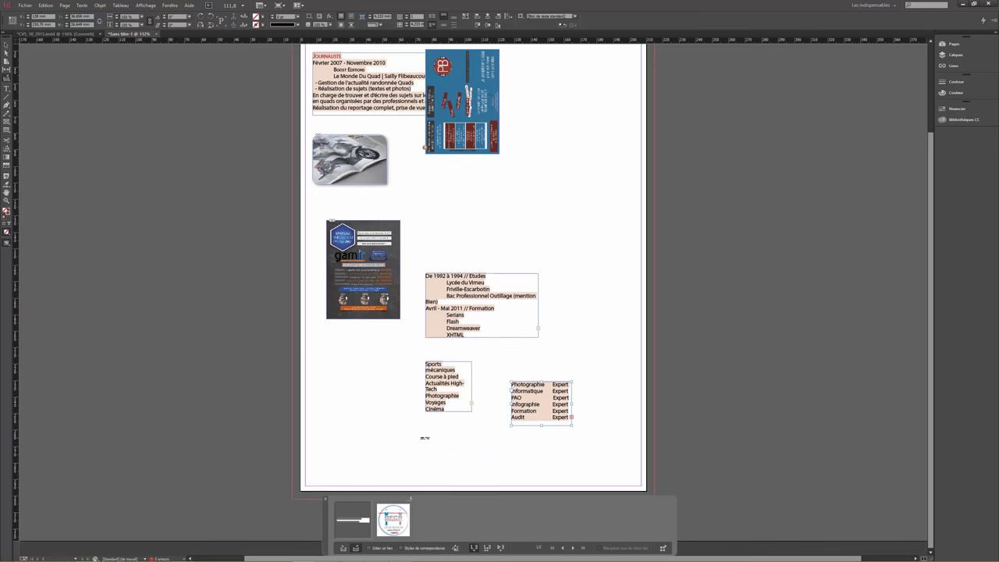
{"action": "left_click", "coordinate": [420, 437]}
{"action": "left_click", "coordinate": [541, 437]}
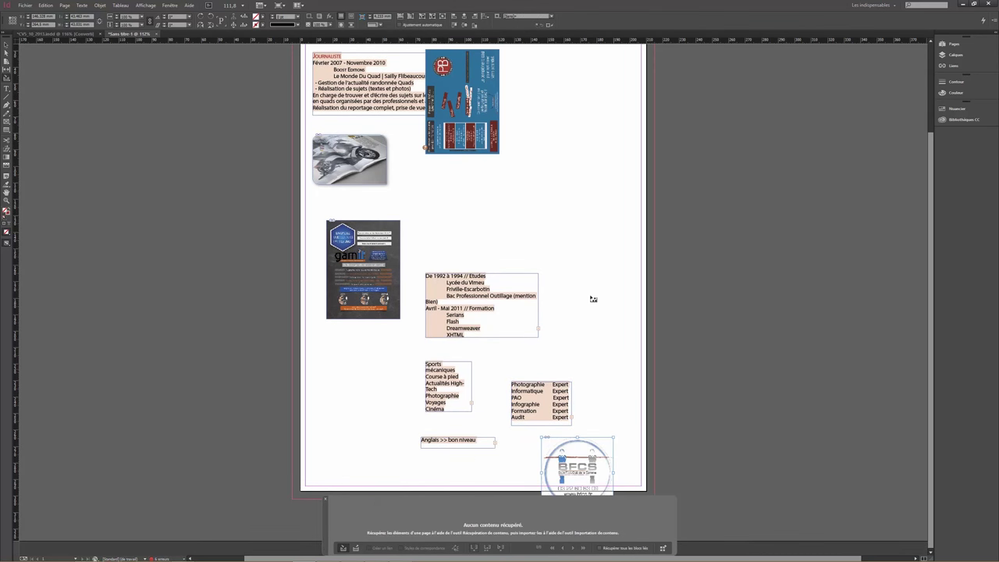
- Close the Content Conveyor and cancel the Move dialog without changing anything
{"action": "key", "text": "v"}
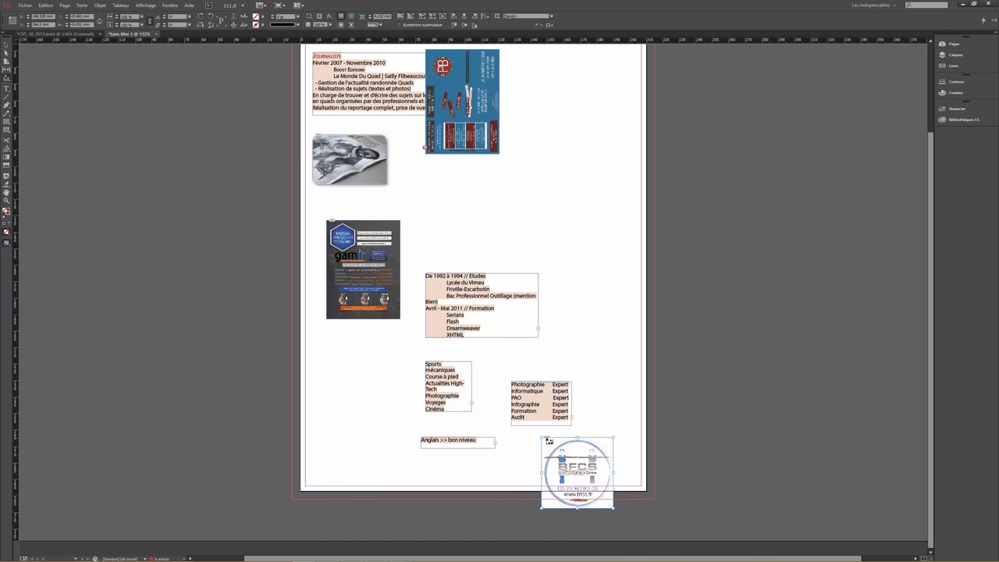
{"action": "double_click", "coordinate": [6, 44]}
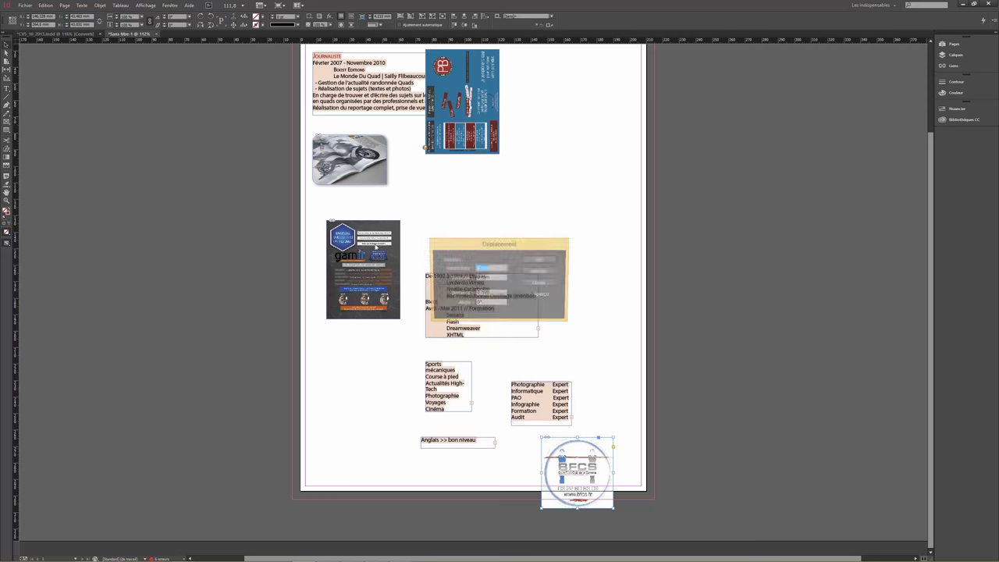
{"action": "left_click", "coordinate": [539, 272]}
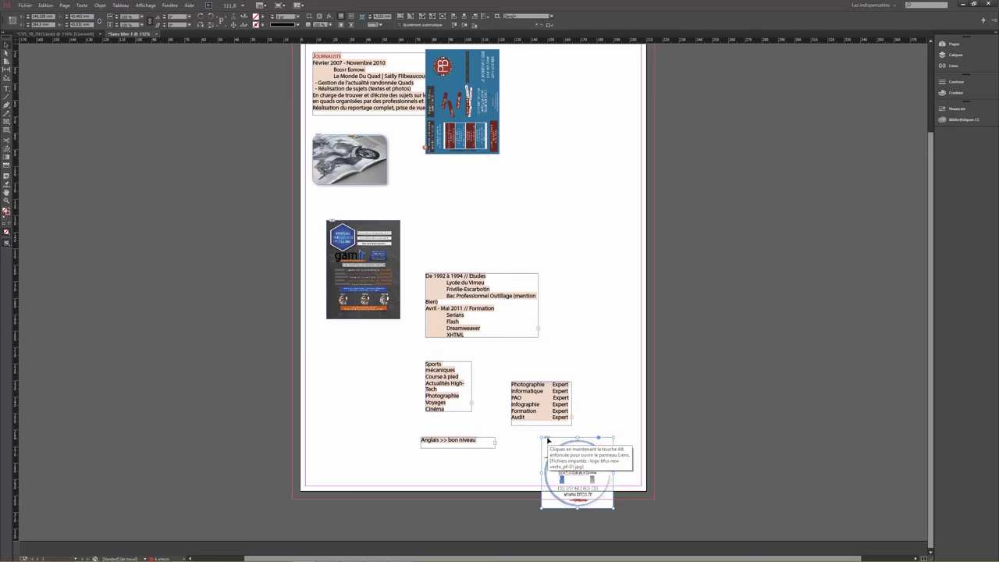
- Show link details for the BFCS logo and Controle_RECTO.jpg in the Links panel
{"action": "left_click", "coordinate": [547, 441], "text": "alt"}
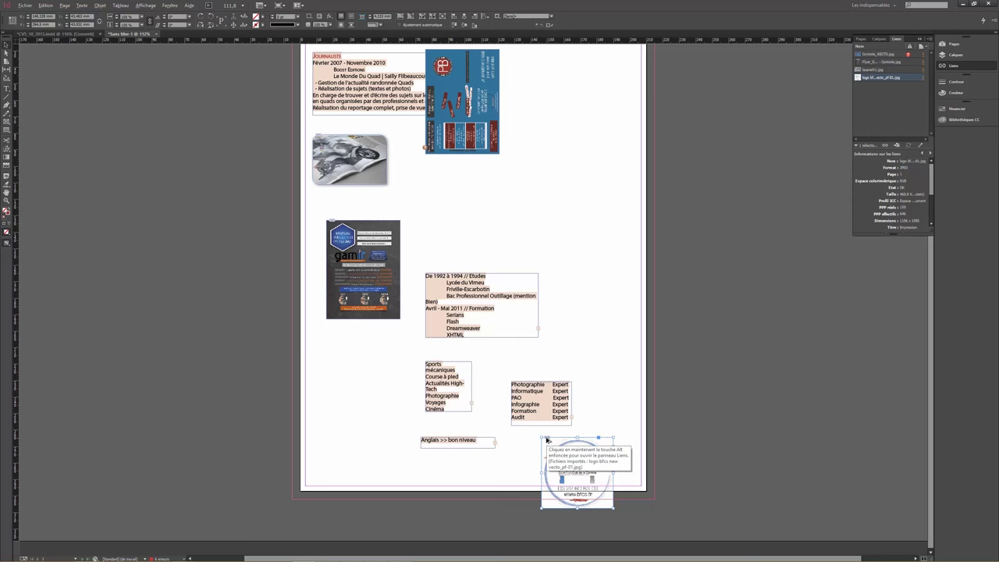
{"action": "key", "text": "alt"}
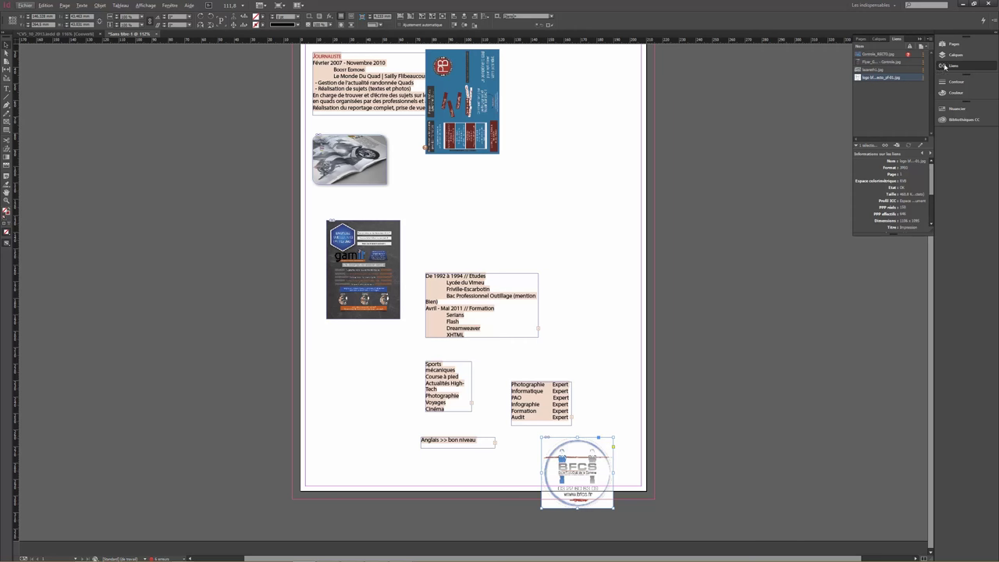
{"action": "left_click", "coordinate": [890, 58]}
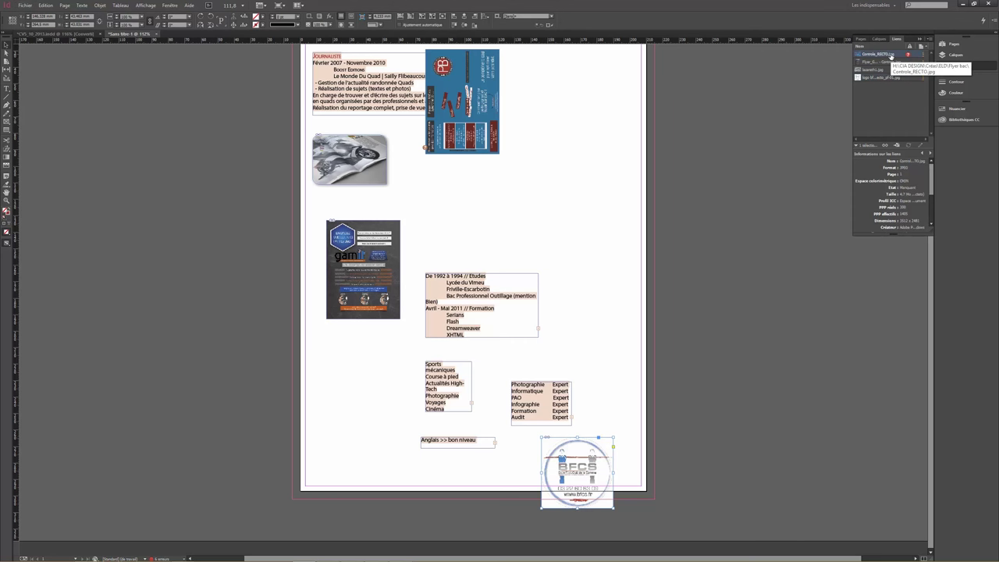
{"action": "left_click", "coordinate": [458, 109]}
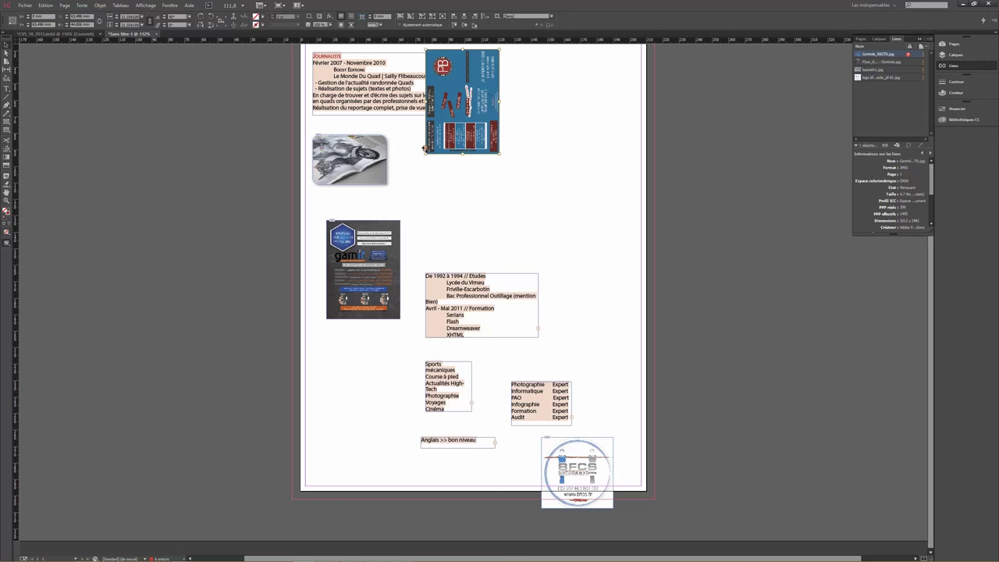
- Move the blue flyer image right, clear of the Journaliste text, comparing with the CV document
{"action": "left_click", "coordinate": [468, 85]}
{"action": "left_click_drag", "start_coordinate": [468, 88], "coordinate": [545, 87]}
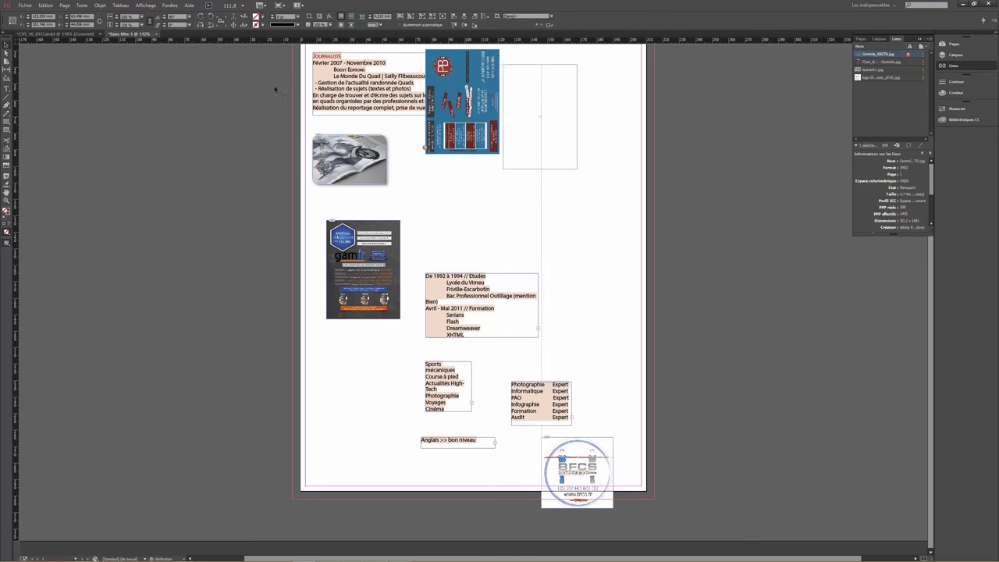
{"action": "left_click", "coordinate": [67, 33]}
{"action": "left_click", "coordinate": [365, 497]}
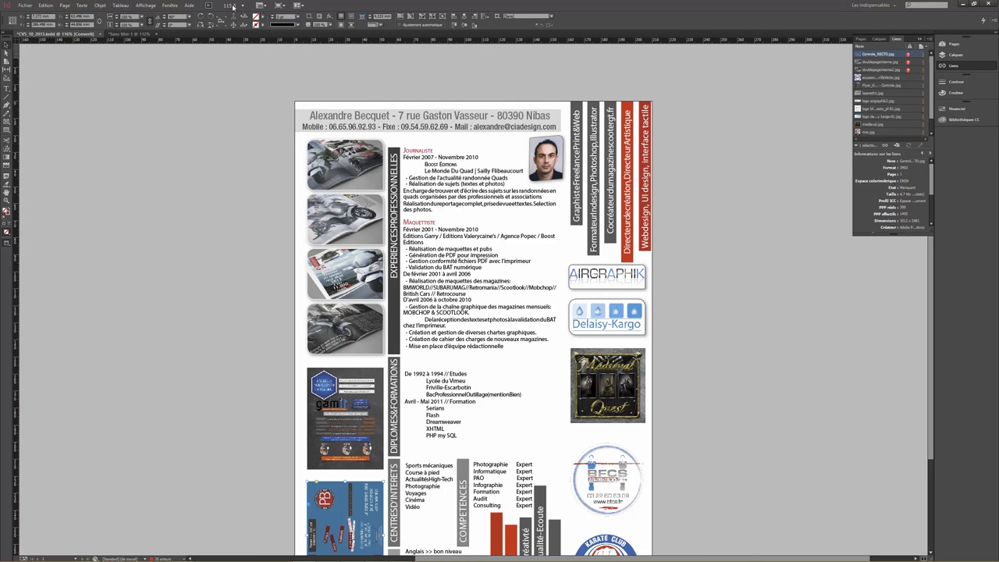
{"action": "left_click", "coordinate": [140, 33]}
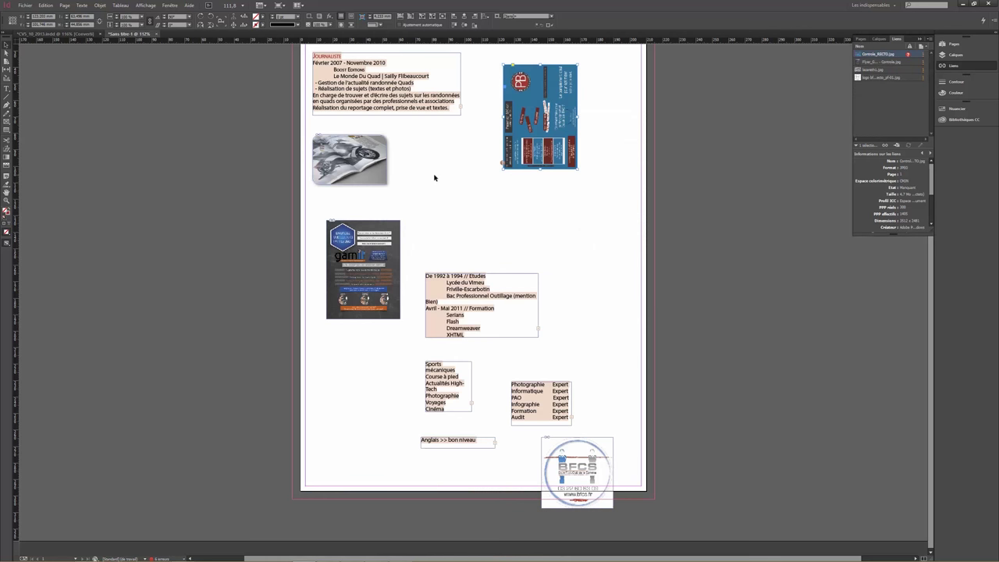
{"action": "scroll", "coordinate": [435, 178], "scroll_direction": "up", "scroll_amount": 3}
{"action": "left_click", "coordinate": [437, 278]}
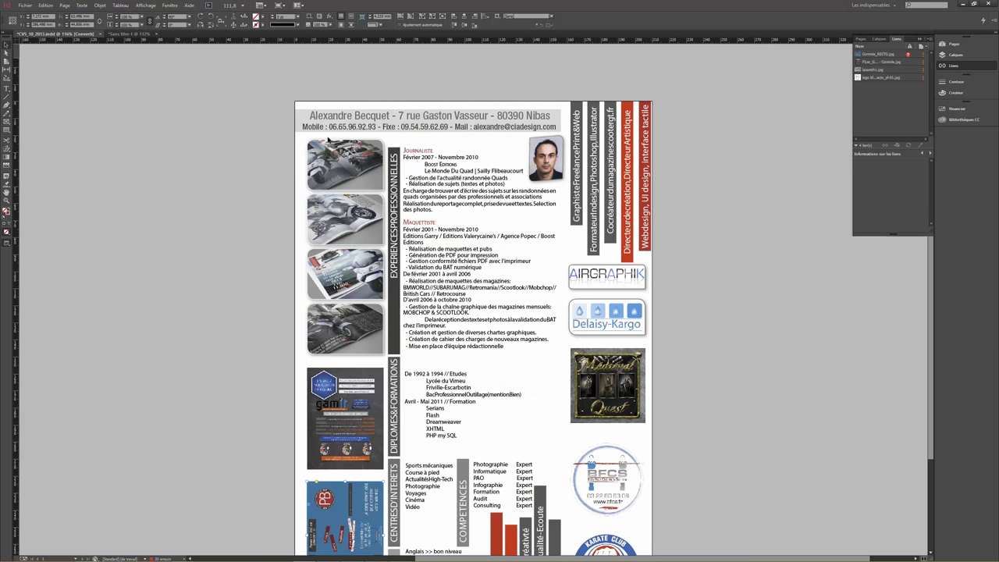
- Paste the copied magazine image onto the new page, then delete it again
{"action": "left_click", "coordinate": [65, 35]}
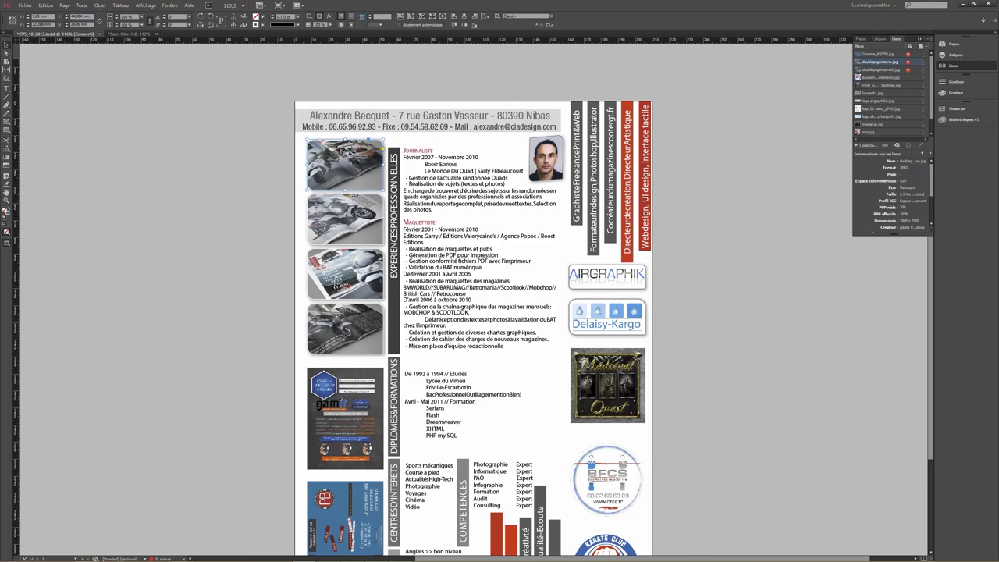
{"action": "left_click", "coordinate": [127, 34]}
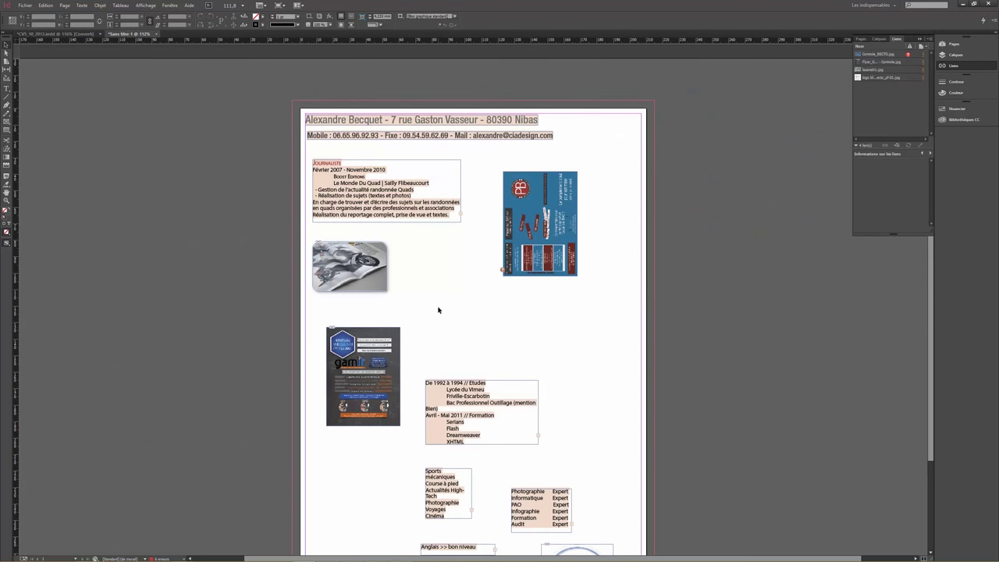
{"action": "key", "text": "ctrl+v"}
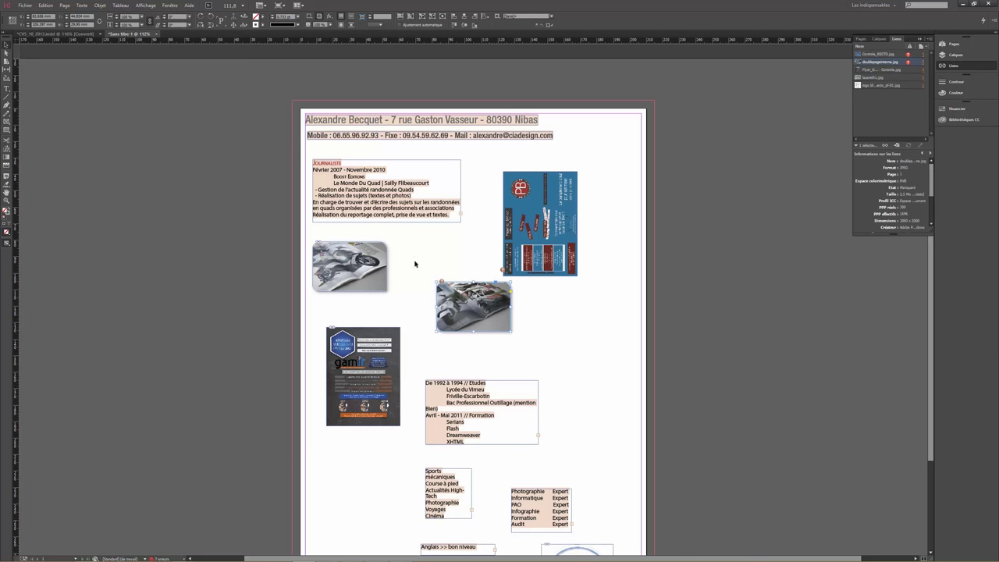
{"action": "key", "text": "Delete"}
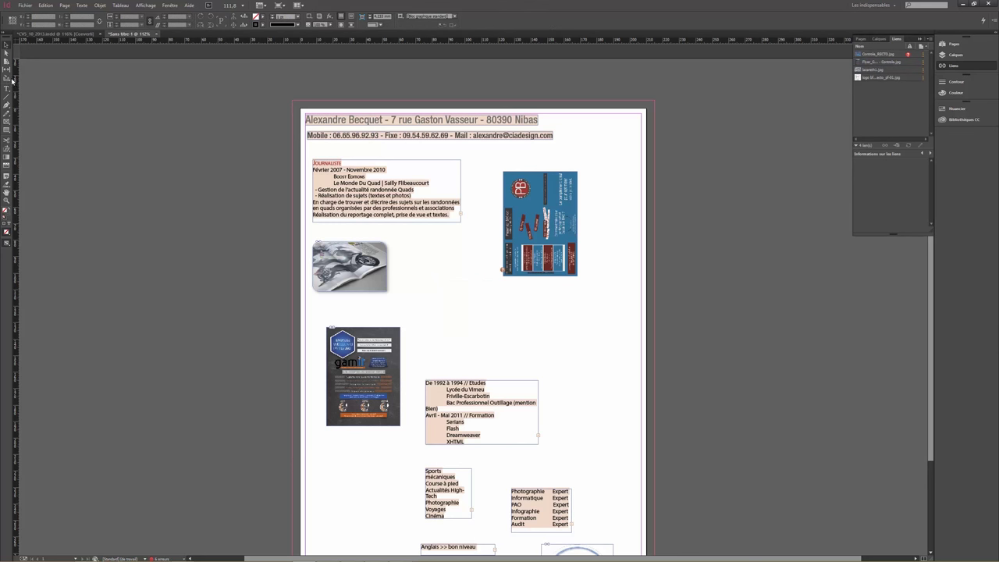
{"action": "left_click", "coordinate": [8, 78]}
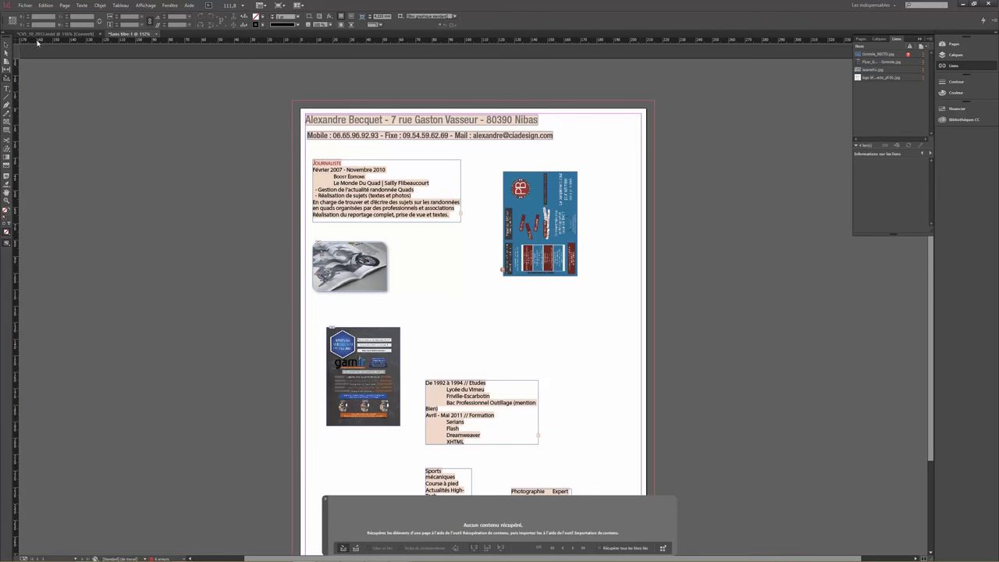
- Collect the CV name header, interests list and skills table from the full CV
{"action": "key", "text": "v"}
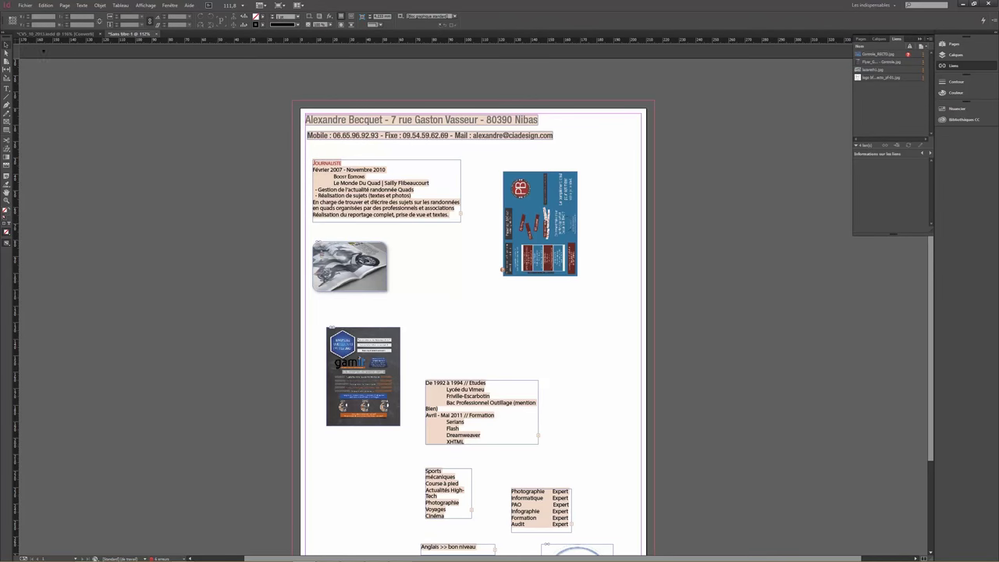
{"action": "left_click", "coordinate": [55, 35]}
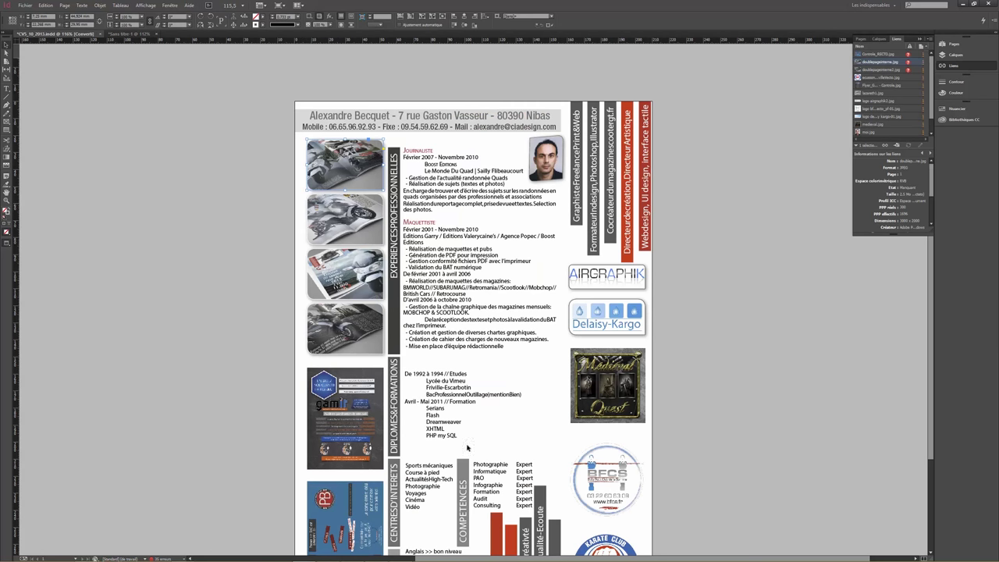
{"action": "key", "text": "b"}
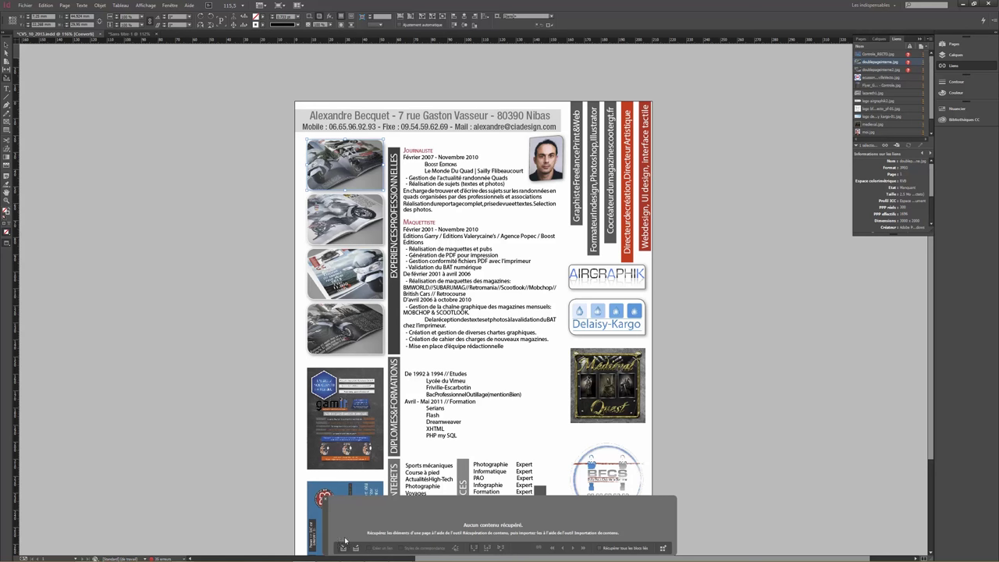
{"action": "left_click", "coordinate": [432, 120]}
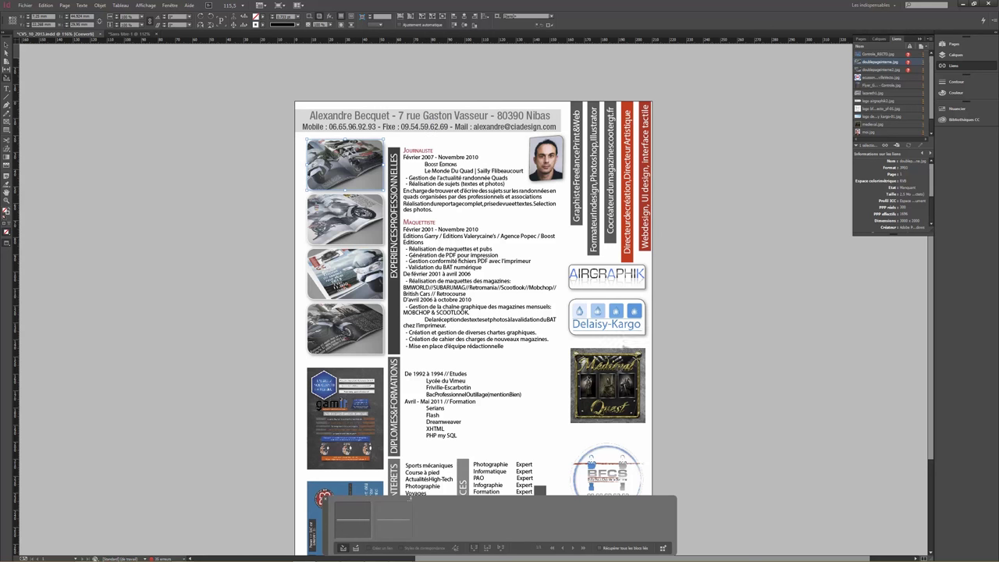
{"action": "left_click", "coordinate": [439, 481]}
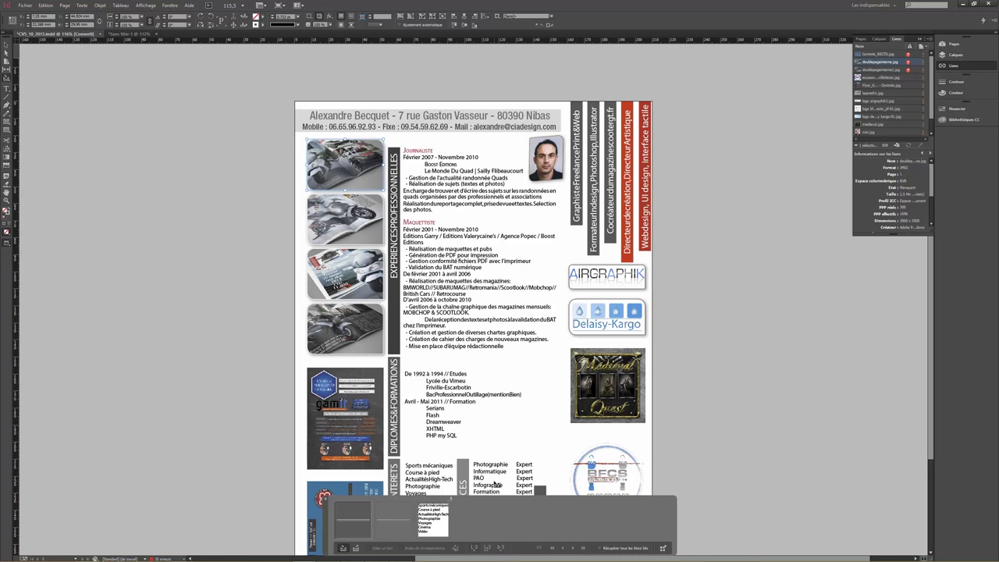
{"action": "left_click", "coordinate": [494, 481]}
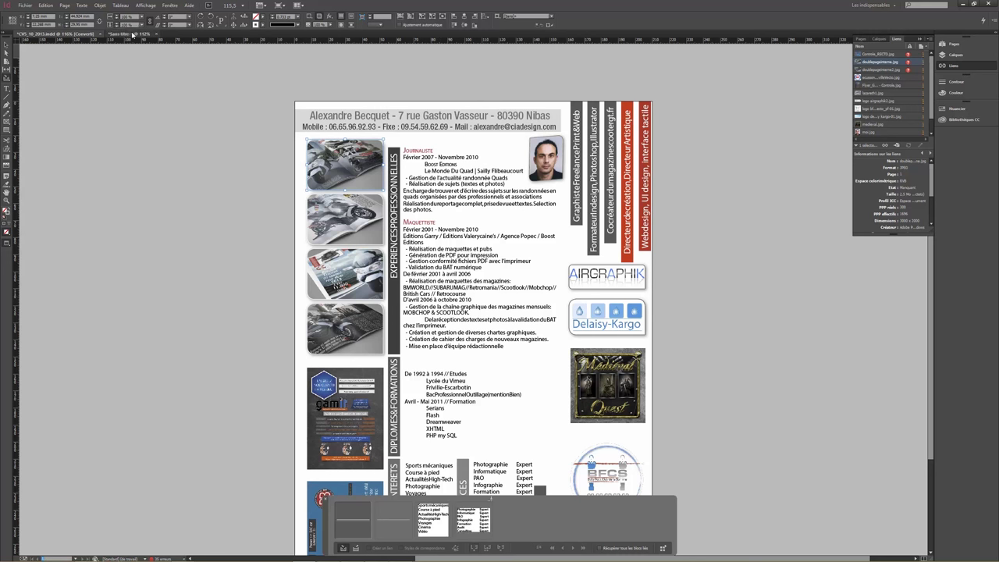
{"action": "left_click", "coordinate": [131, 35]}
- Place the CV name header, contact line and interests list on the new page
{"action": "left_click", "coordinate": [355, 548]}
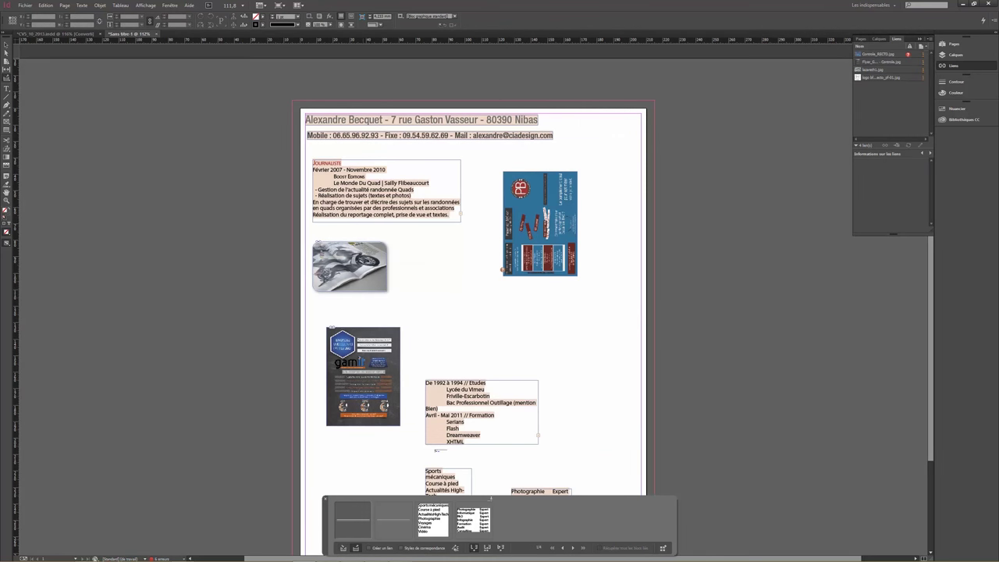
{"action": "left_click", "coordinate": [455, 334]}
{"action": "left_click", "coordinate": [444, 352]}
{"action": "left_click", "coordinate": [608, 391]}
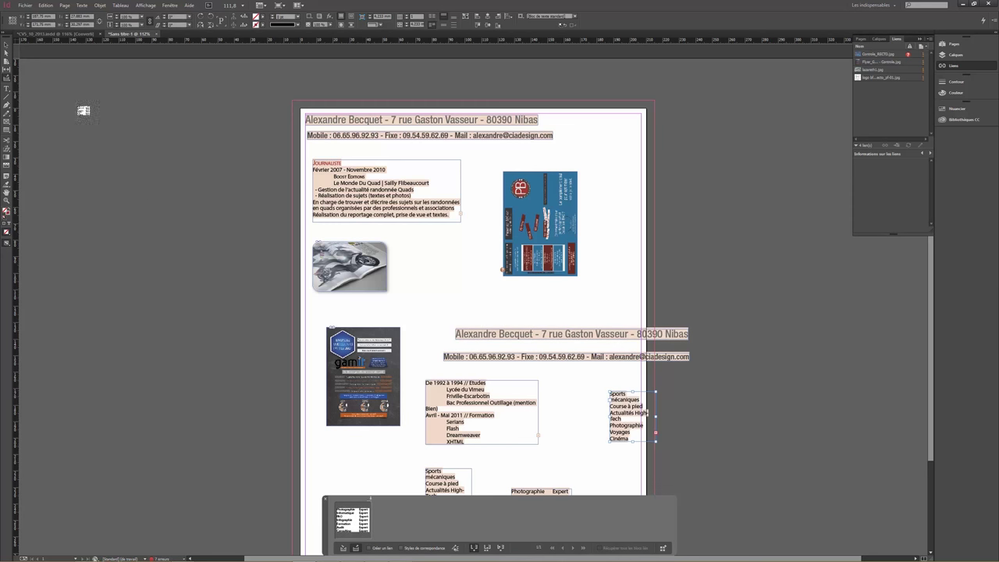
- Put away the conveyor, then select and delete every item on the page
{"action": "left_click", "coordinate": [7, 46]}
{"action": "key", "text": "ctrl+a"}
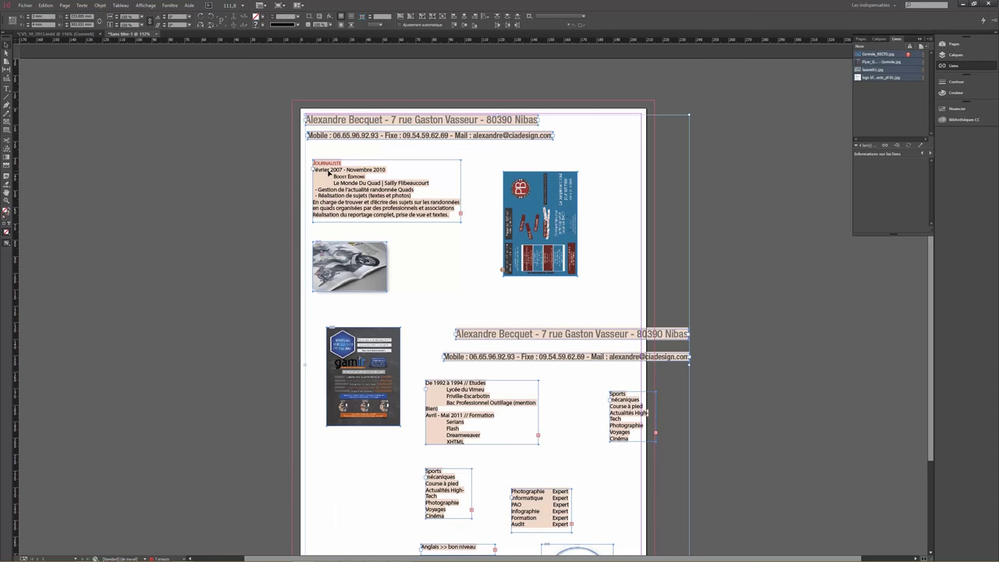
{"action": "key", "text": "Delete"}
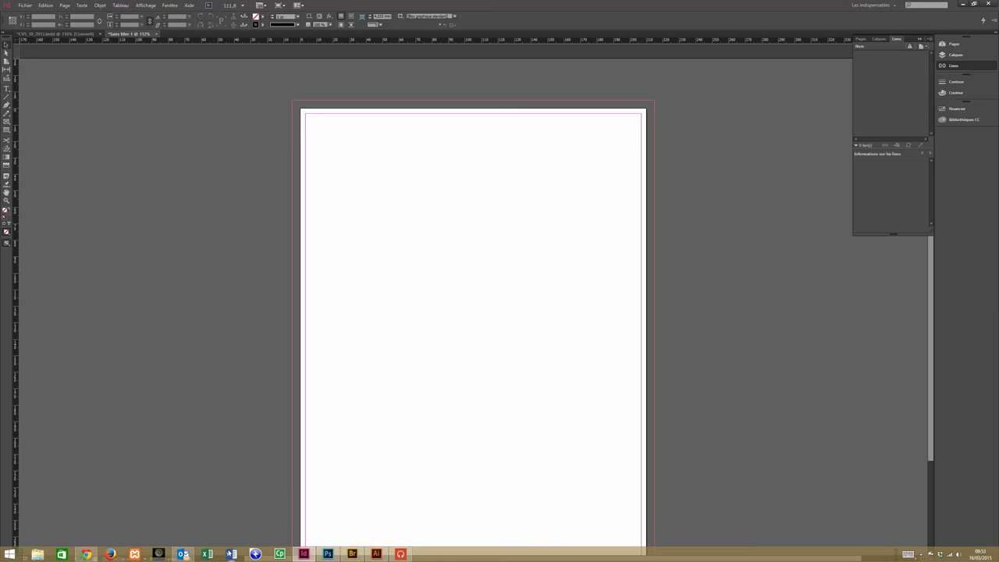
- Switch to the CIADESIGN poster in Photoshop, select the Move then Eyedropper tool, and show History
{"action": "left_click", "coordinate": [328, 554]}
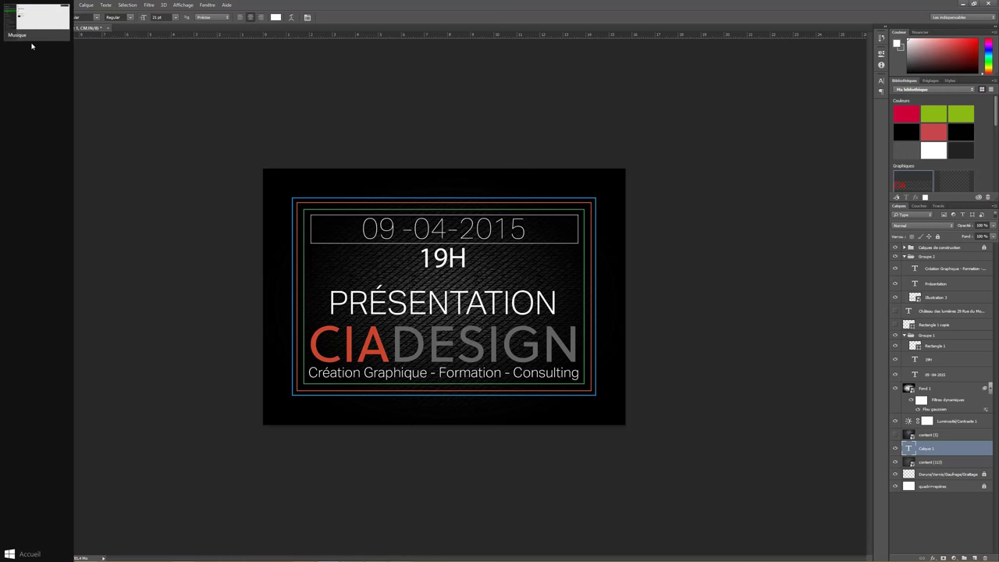
{"action": "left_click", "coordinate": [8, 39]}
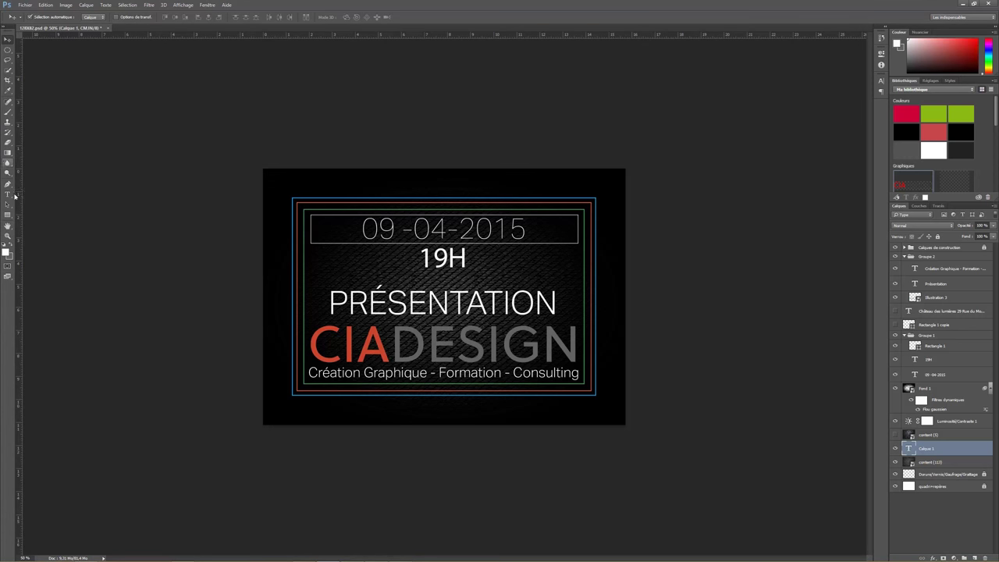
{"action": "left_click", "coordinate": [8, 91]}
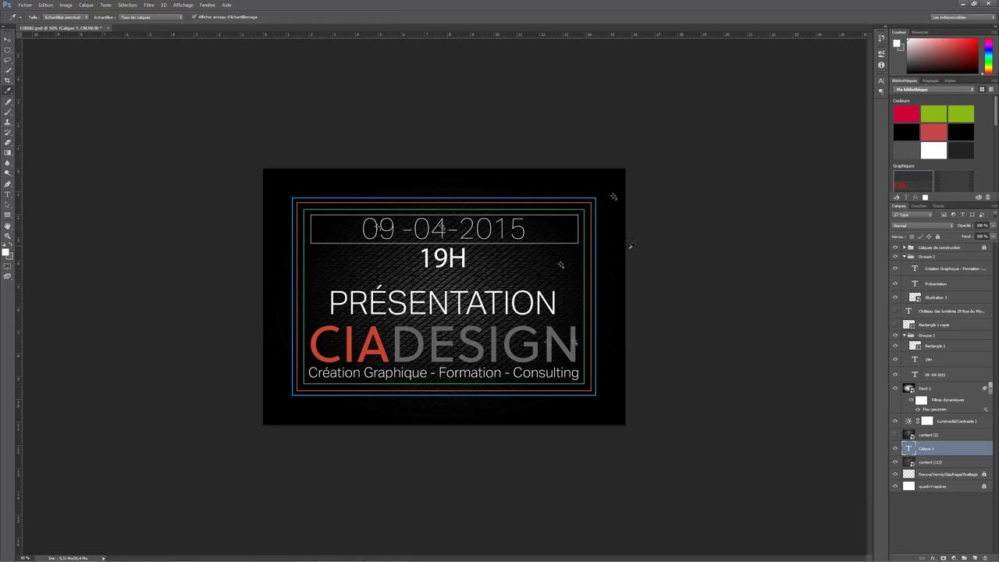
{"action": "left_click", "coordinate": [881, 37]}
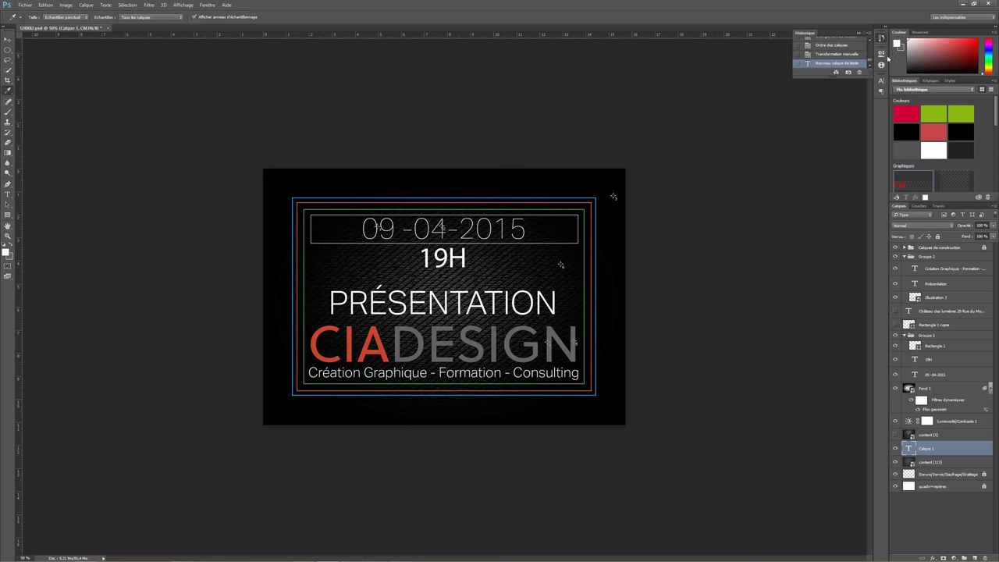
- Show the Info panel readouts and add colour sampler #7 on the CIADESIGN poster
{"action": "left_click", "coordinate": [881, 53]}
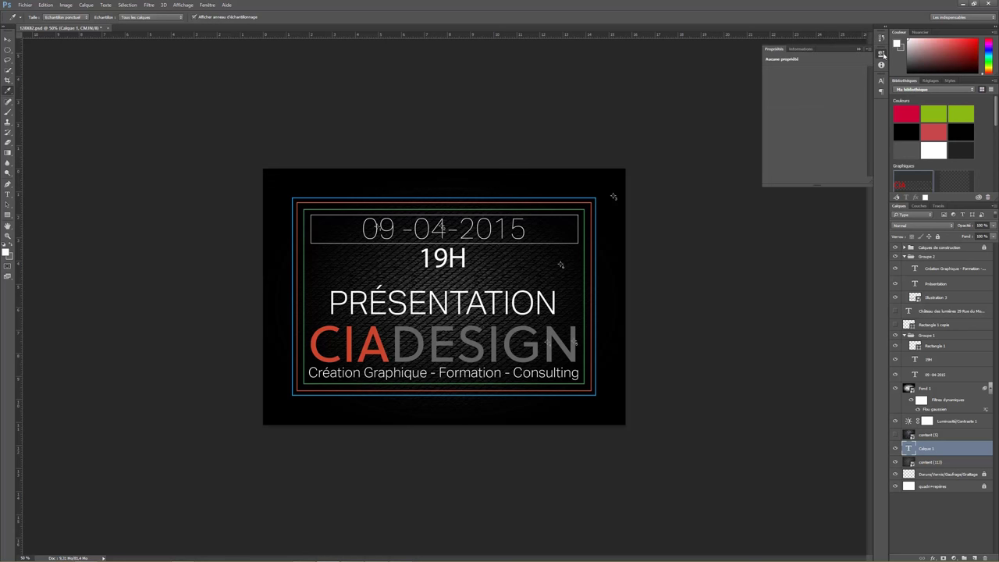
{"action": "left_click", "coordinate": [807, 49]}
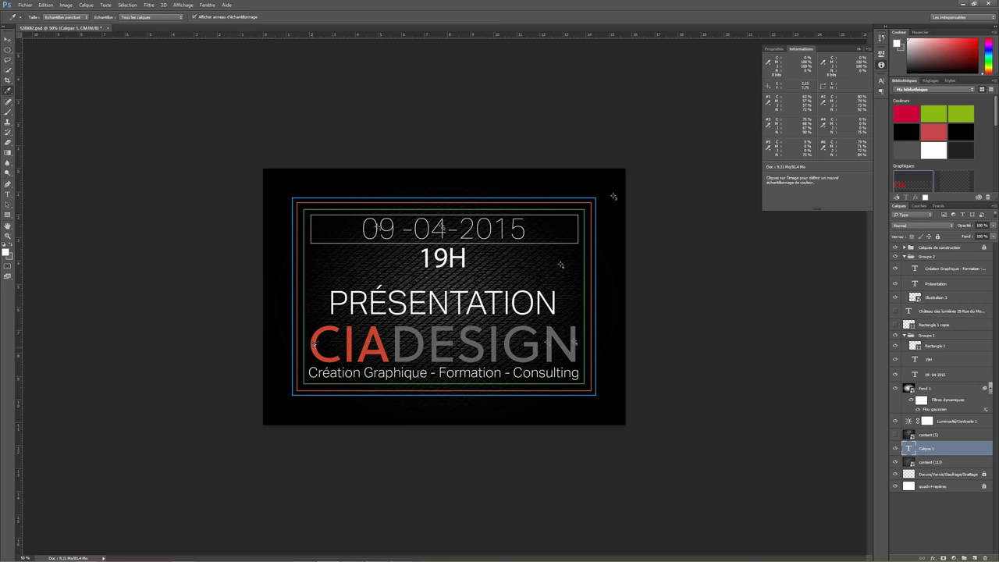
{"action": "left_click", "coordinate": [312, 346]}
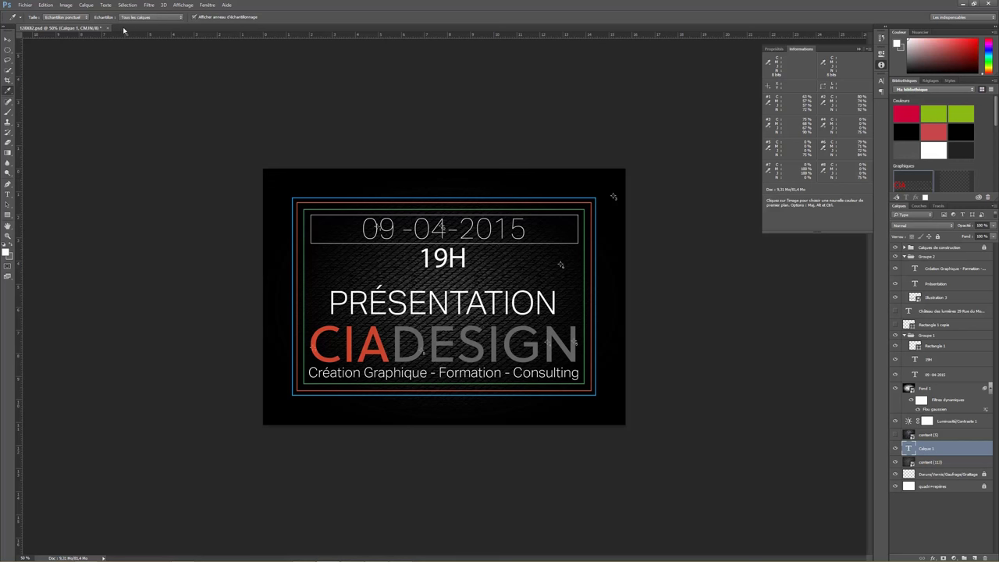
- Browse to Fotolia › Ambiance in Bridge and open the bedroom photo in Photoshop
{"action": "left_click", "coordinate": [25, 5]}
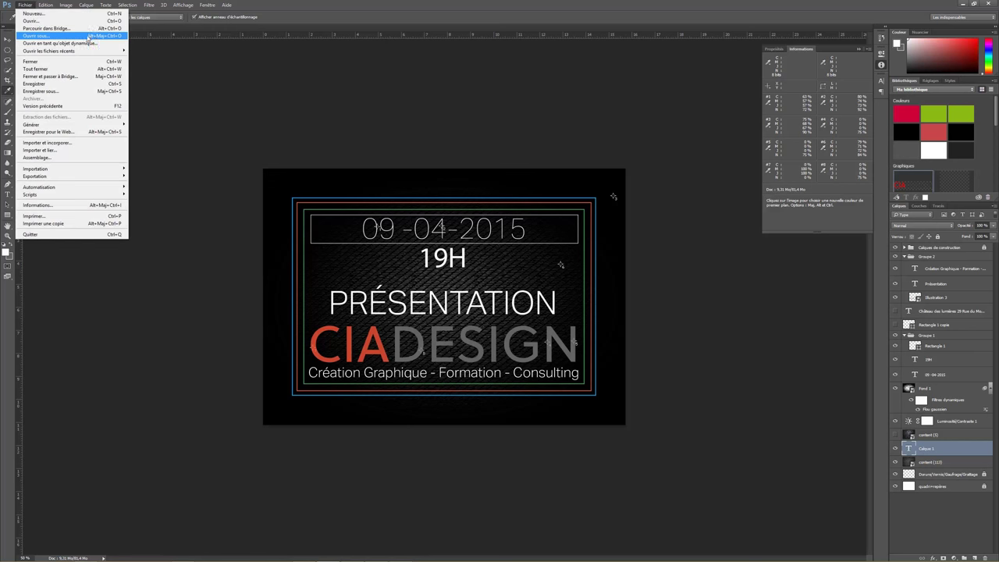
{"action": "left_click", "coordinate": [434, 192]}
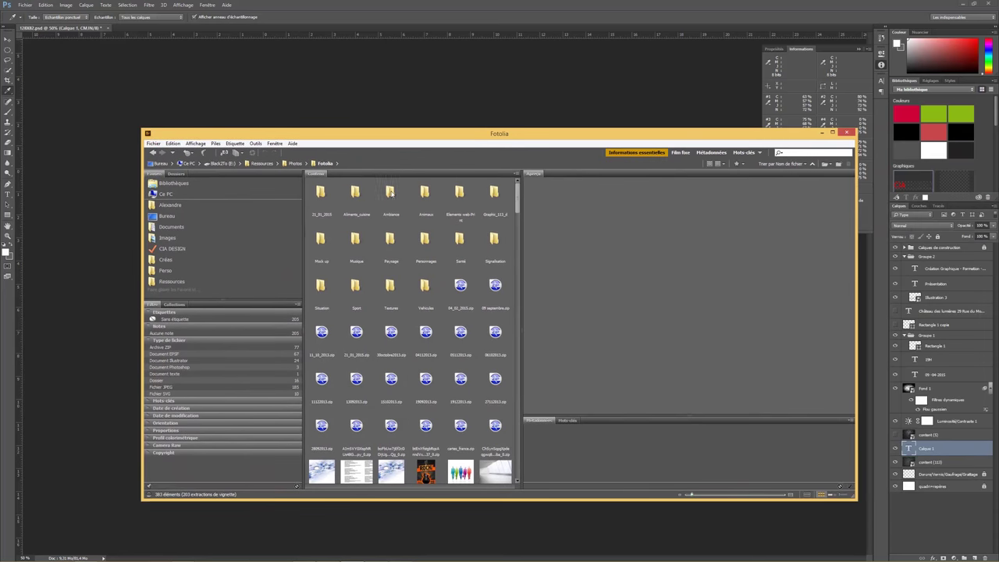
{"action": "double_click", "coordinate": [390, 192]}
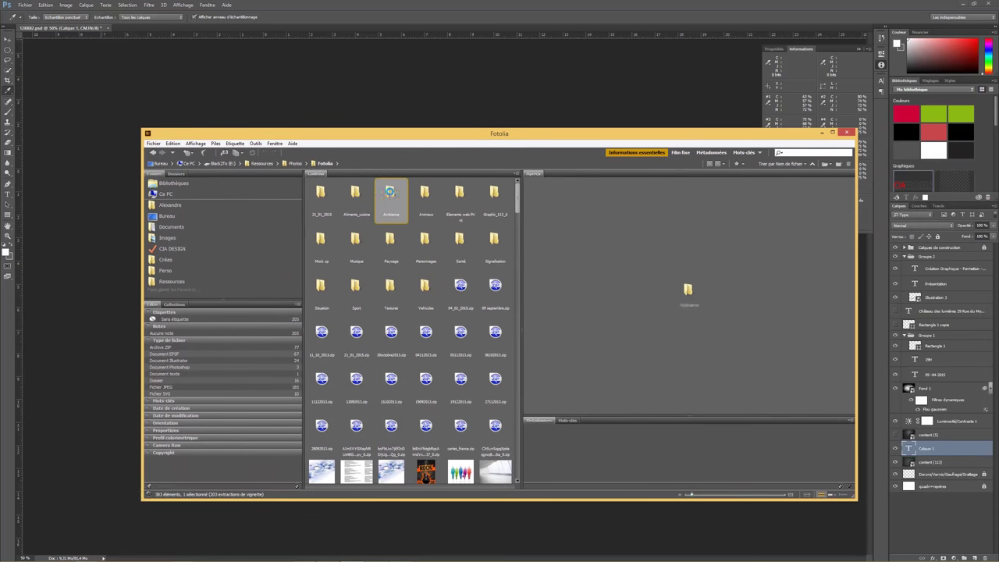
{"action": "left_click", "coordinate": [362, 199]}
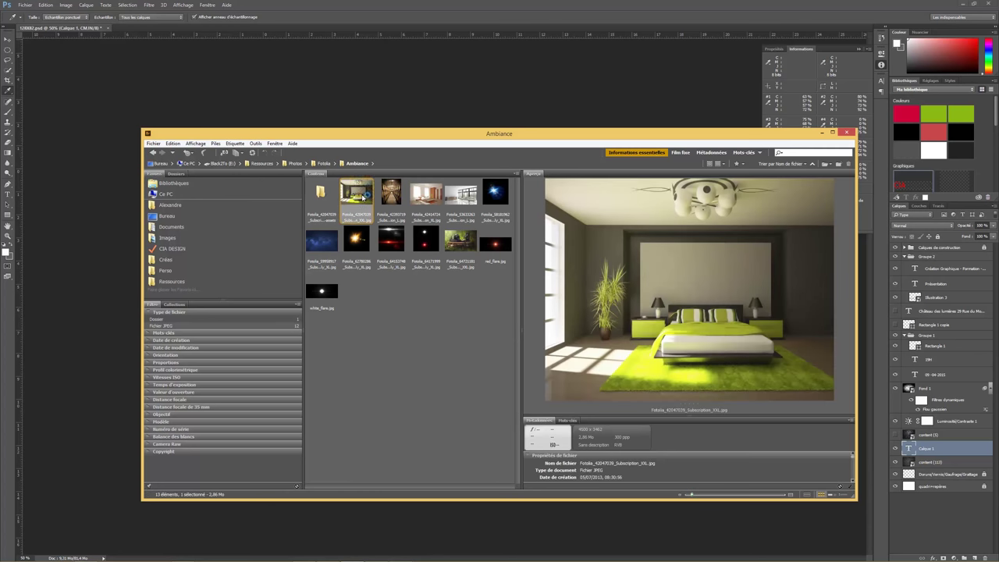
{"action": "key", "text": "alt+Tab"}
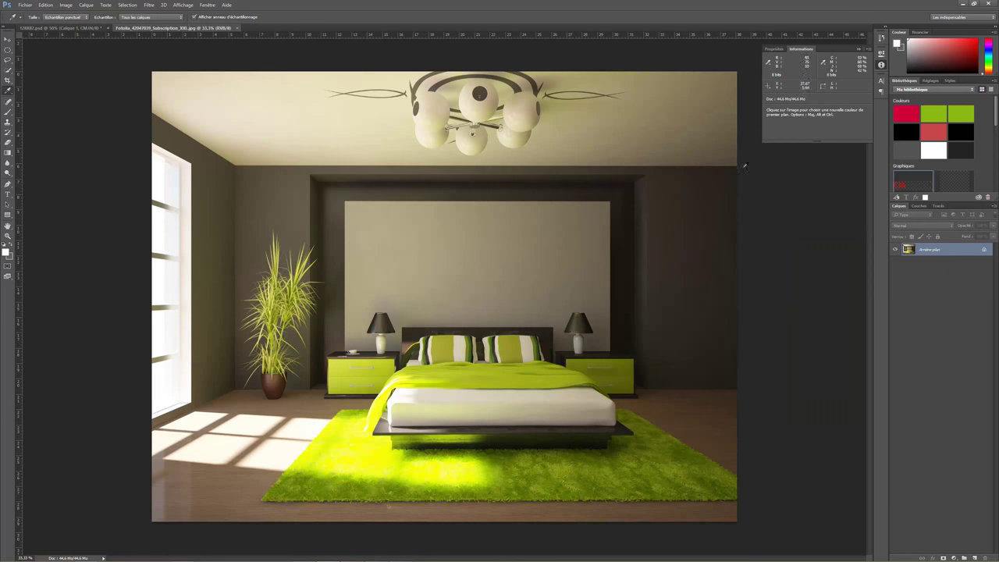
- Float the Info panel and add colour sampler #1 on the dark right wall
{"action": "left_click_drag", "start_coordinate": [806, 51], "coordinate": [767, 270]}
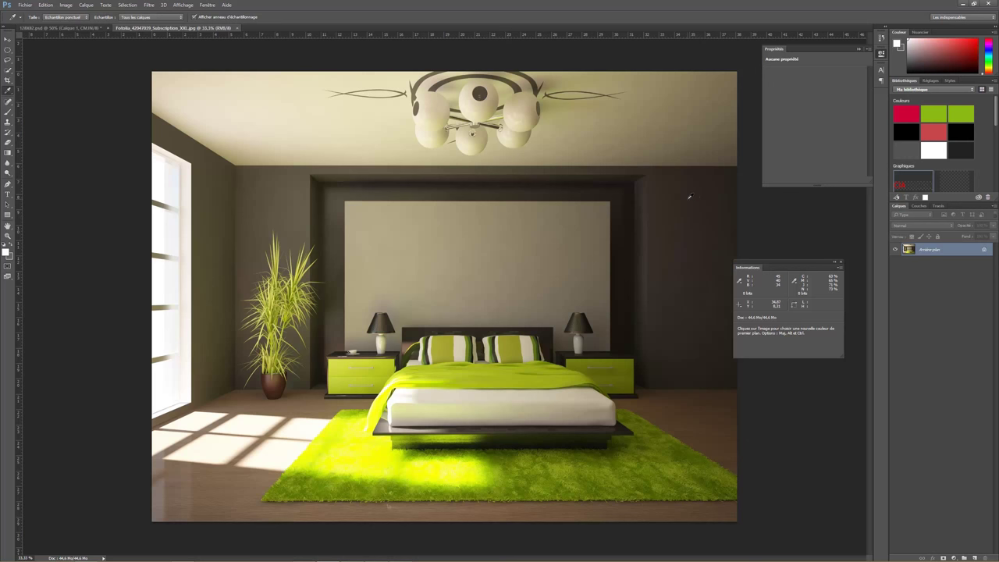
{"action": "key", "text": "shift"}
{"action": "left_click", "coordinate": [723, 190], "text": "shift"}
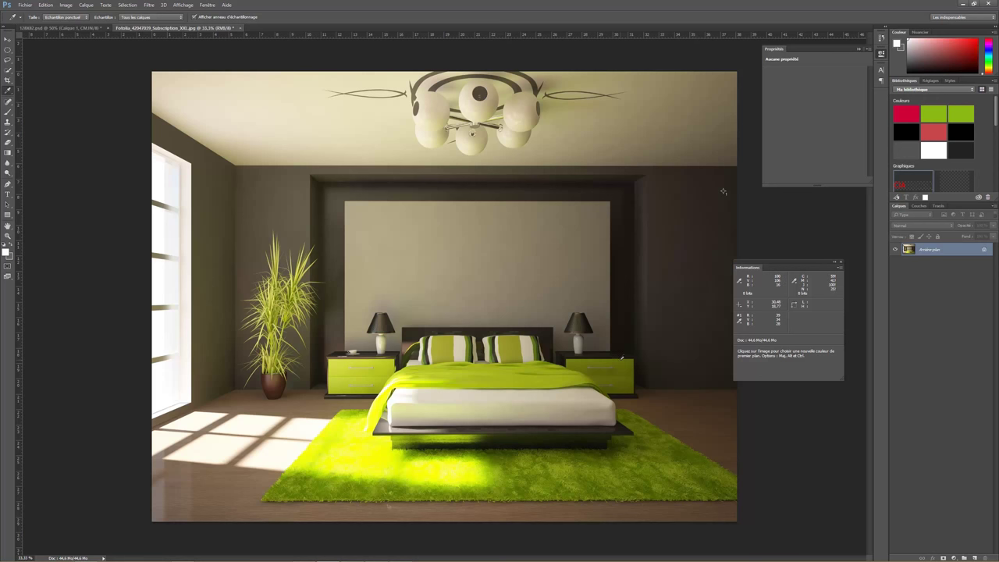
{"action": "left_click", "coordinate": [739, 323]}
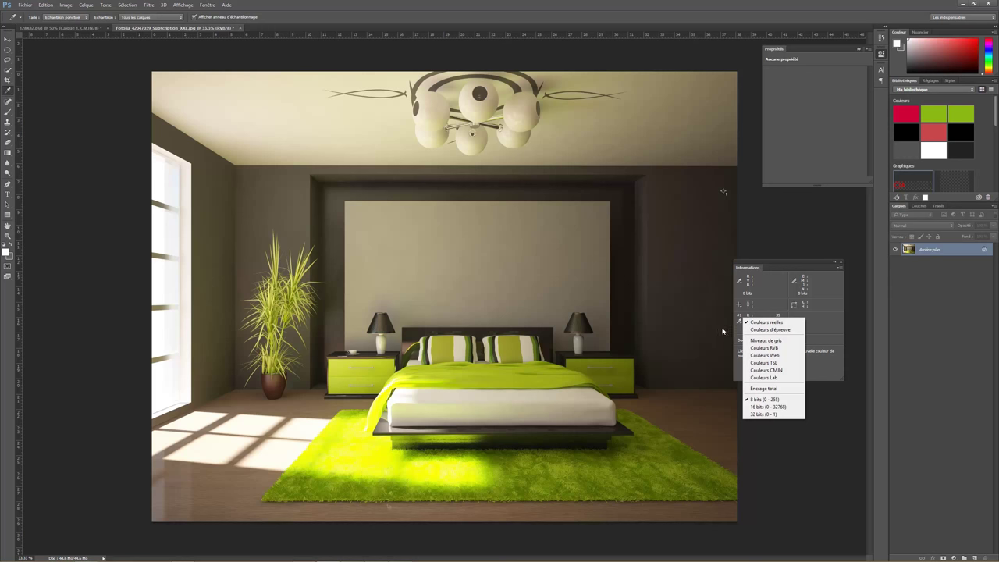
{"action": "left_click", "coordinate": [772, 263]}
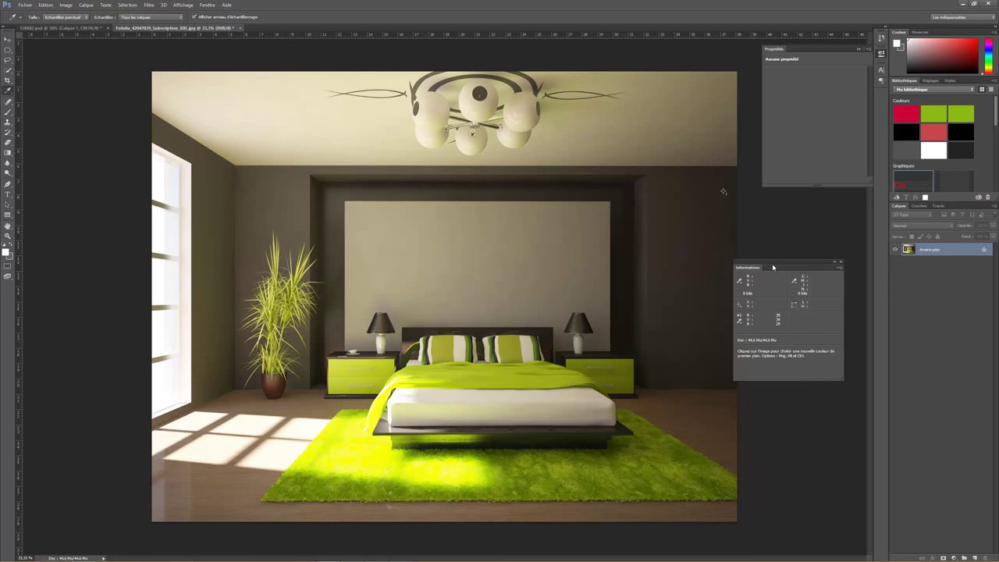
- Add samplers #2–#6 on the bedspread, back wall, left wall, ceiling and rug
{"action": "left_click", "coordinate": [481, 384], "text": "shift"}
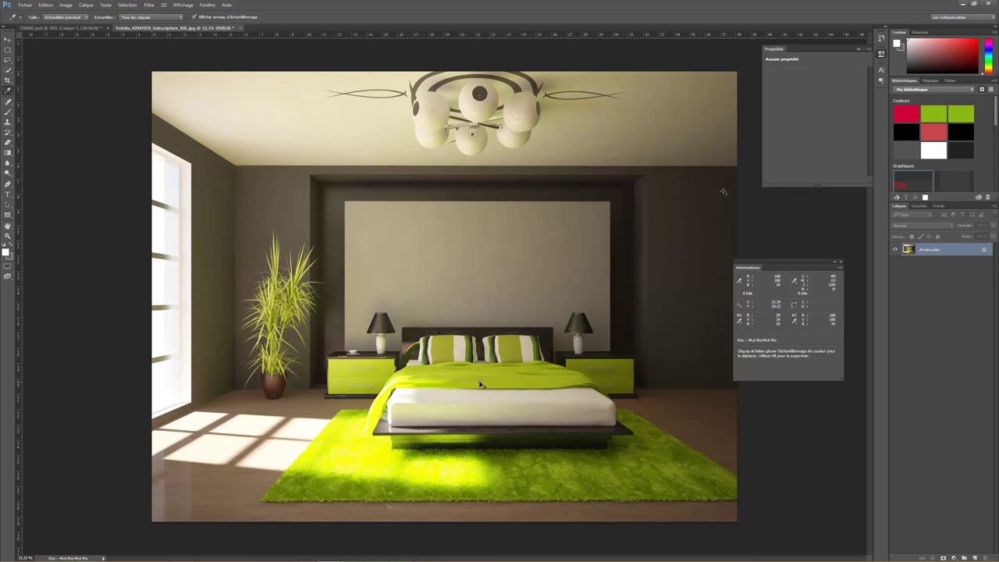
{"action": "left_click", "coordinate": [355, 218], "text": "shift"}
{"action": "left_click", "coordinate": [291, 202], "text": "shift"}
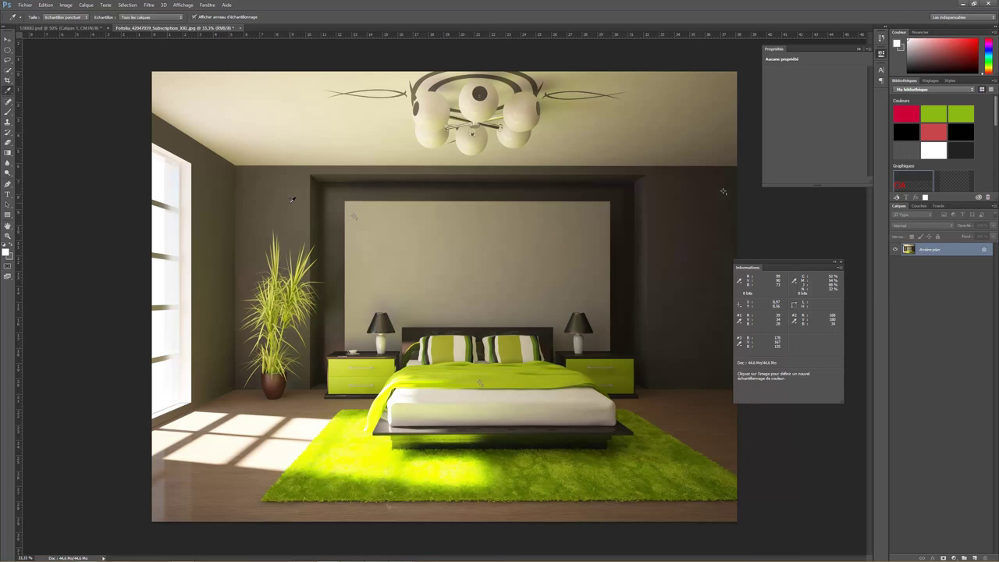
{"action": "left_click", "coordinate": [208, 103], "text": "shift"}
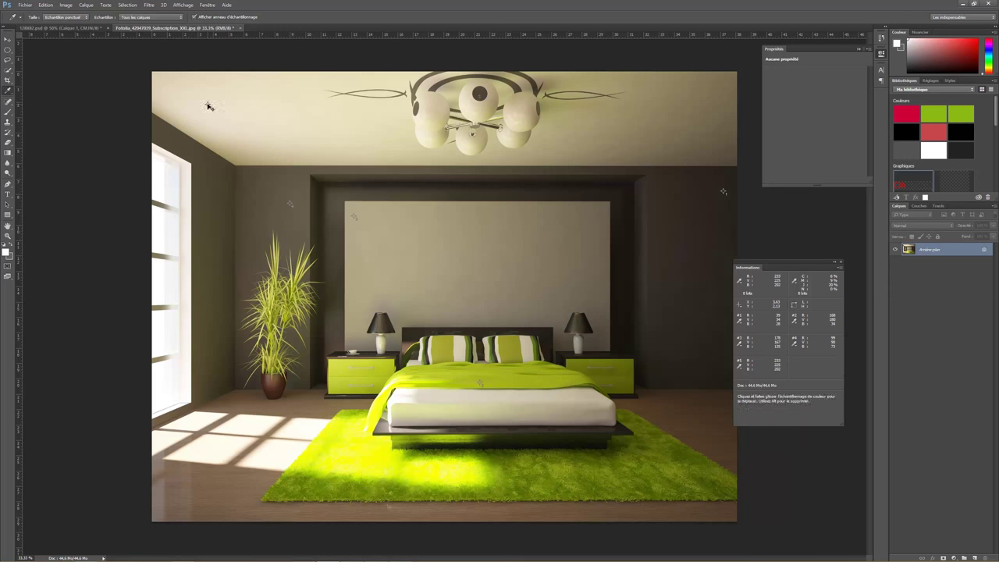
{"action": "left_click", "coordinate": [468, 512], "text": "shift"}
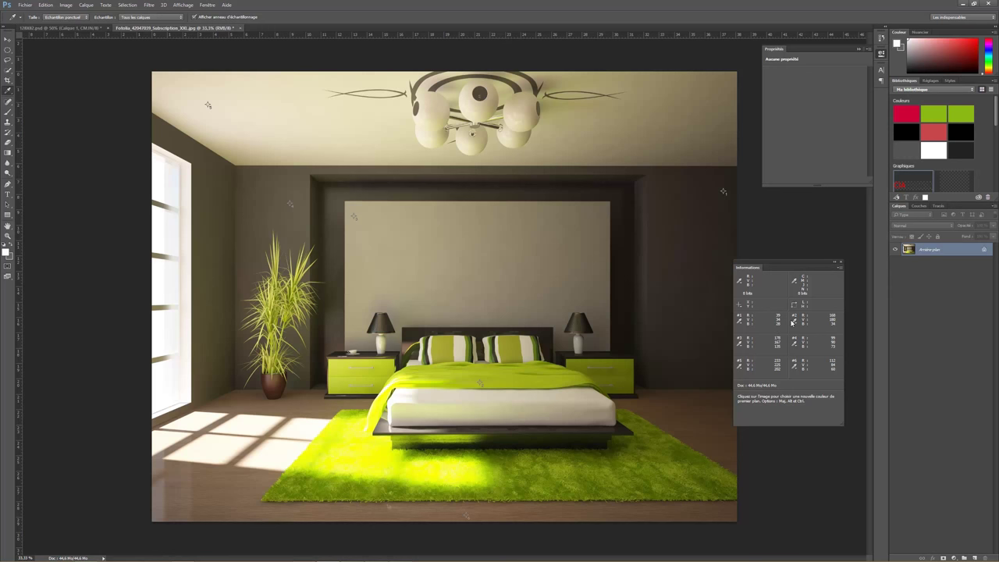
- Show samplers #1 and #2 in CMYK and sampler #4 as Web colours
{"action": "left_click", "coordinate": [742, 324]}
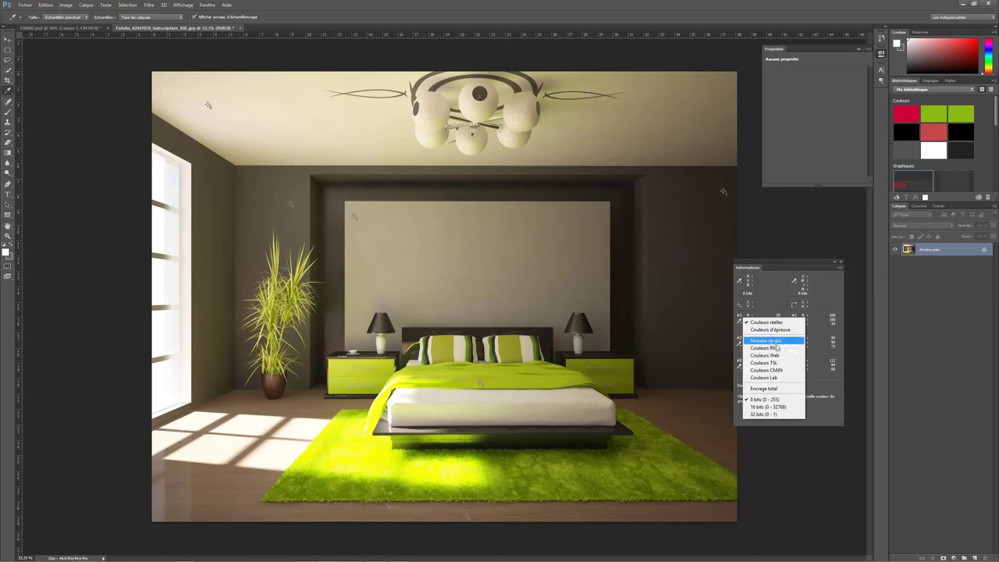
{"action": "left_click", "coordinate": [785, 370]}
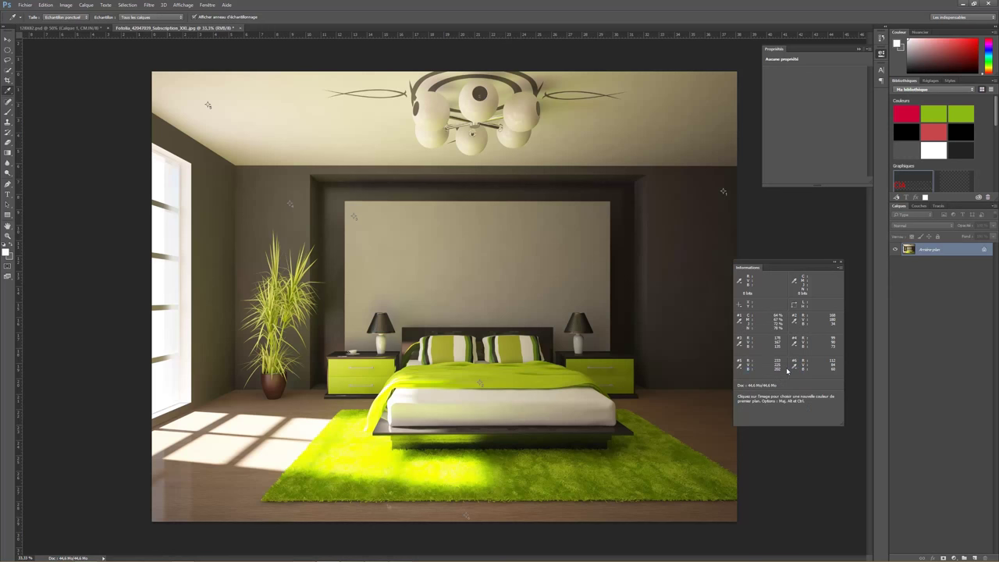
{"action": "left_click", "coordinate": [795, 321]}
{"action": "left_click", "coordinate": [829, 372]}
{"action": "left_click", "coordinate": [797, 347]}
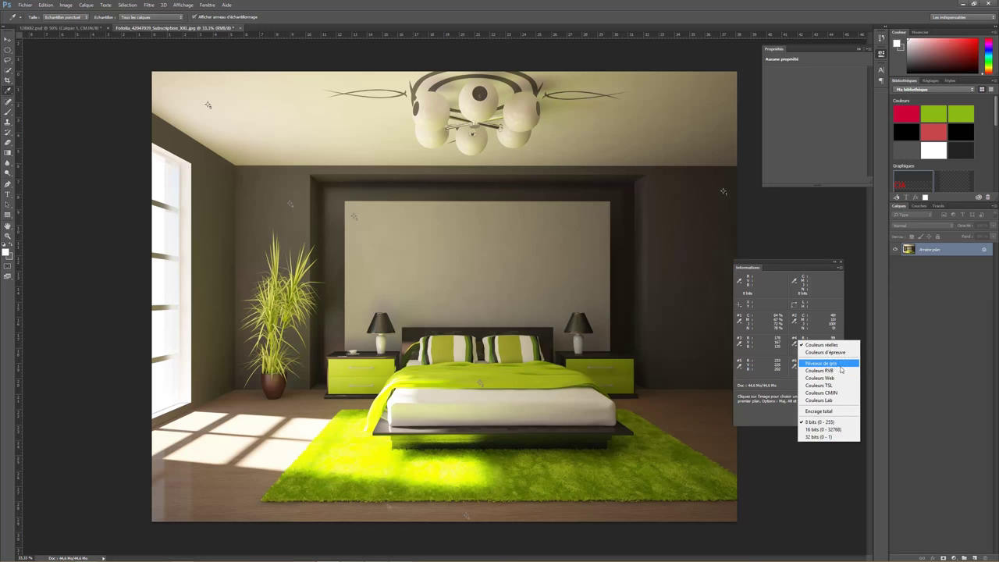
{"action": "left_click", "coordinate": [841, 383]}
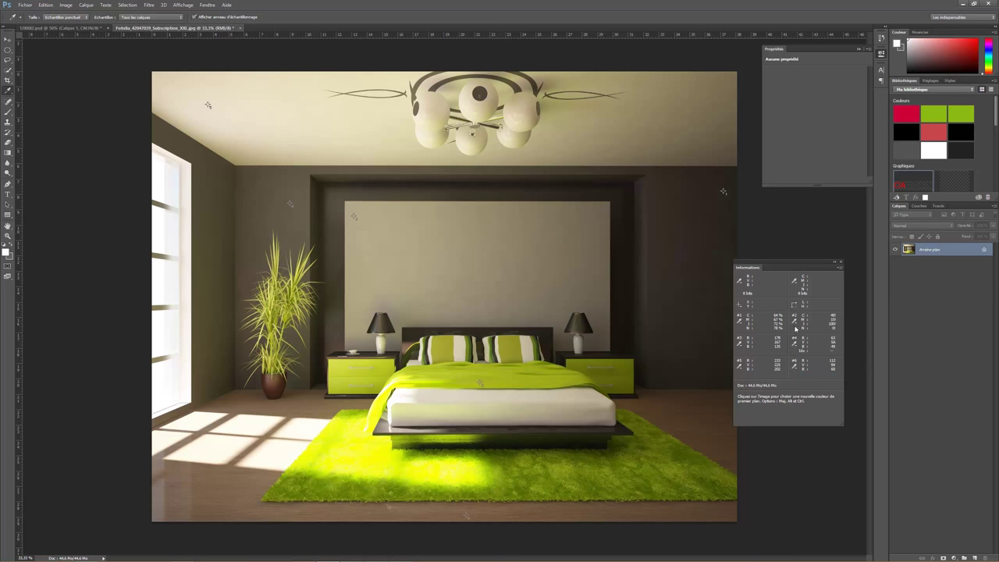
- Try grayscale on sampler #2, then return samplers #2, #4 and #1 to RGB/actual colour
{"action": "left_click", "coordinate": [797, 324]}
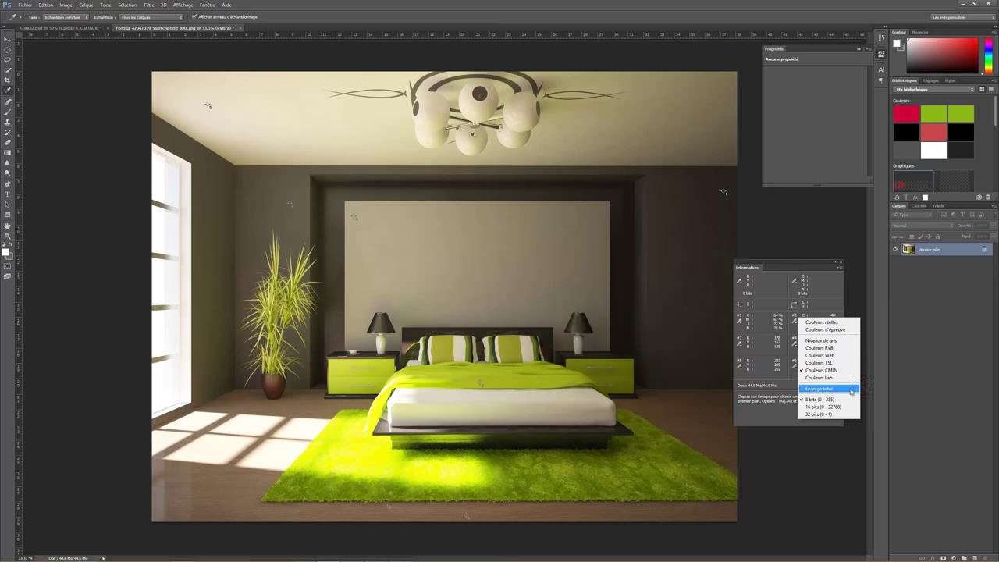
{"action": "left_click", "coordinate": [841, 341]}
{"action": "left_click", "coordinate": [796, 323]}
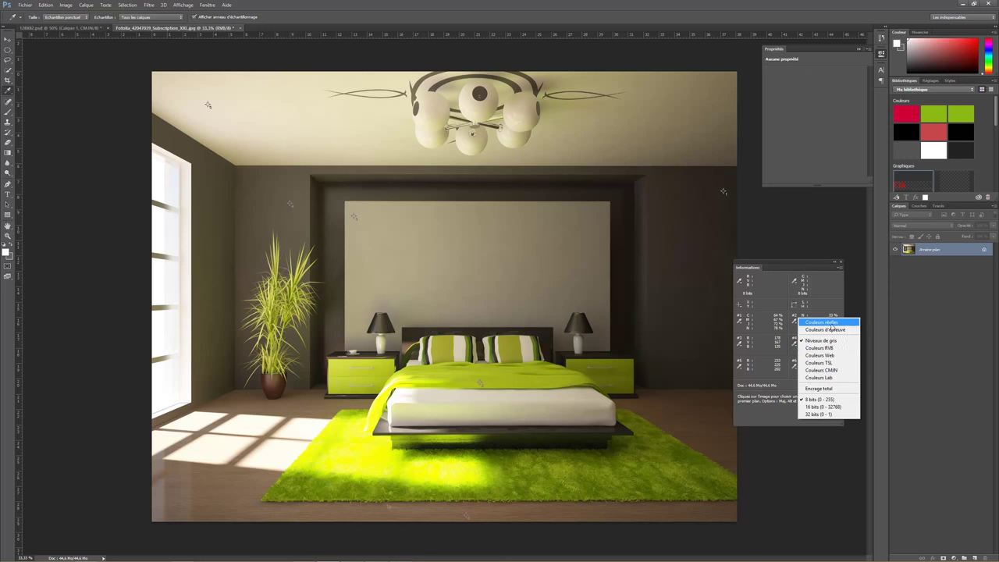
{"action": "left_click", "coordinate": [840, 327]}
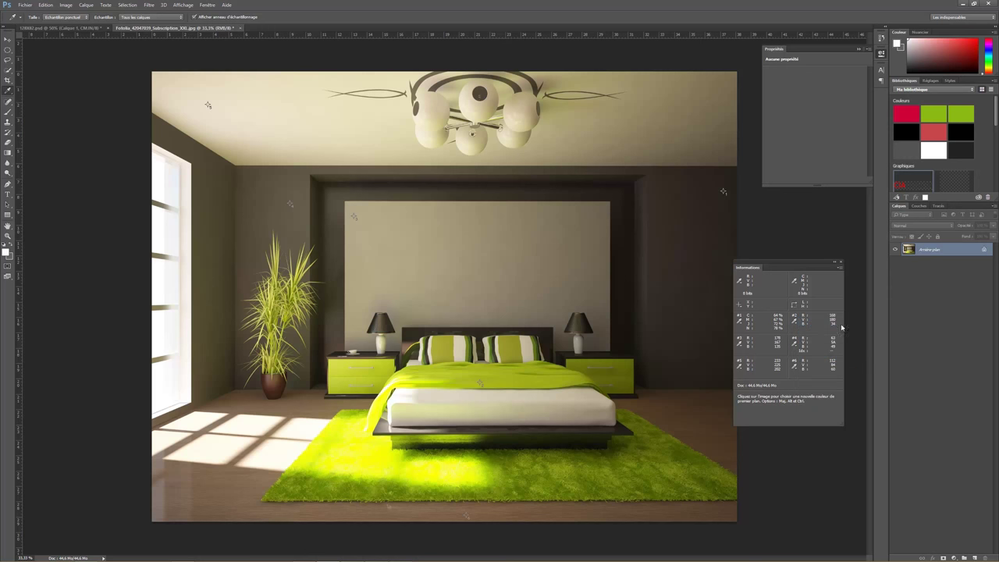
{"action": "left_click", "coordinate": [798, 343]}
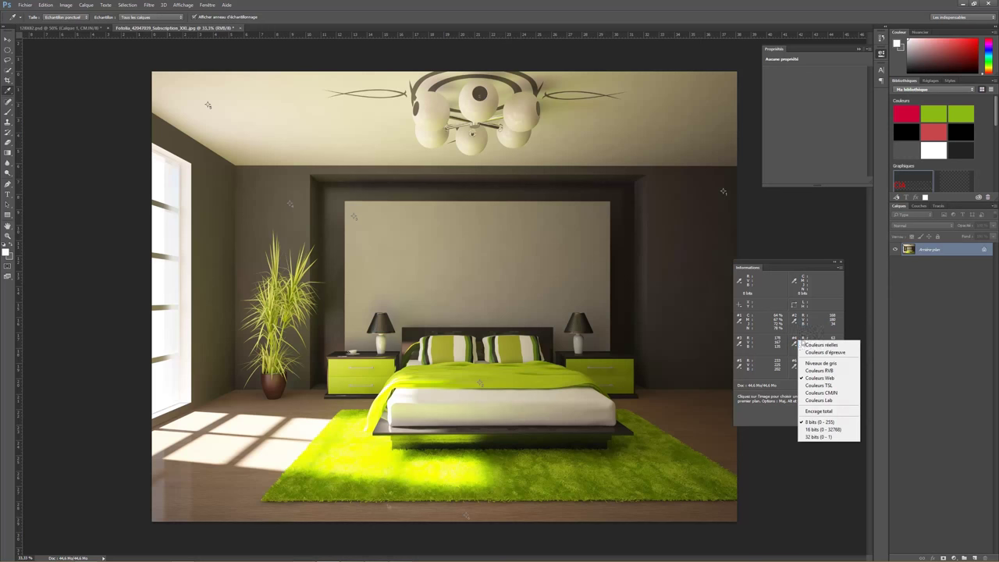
{"action": "left_click", "coordinate": [820, 344]}
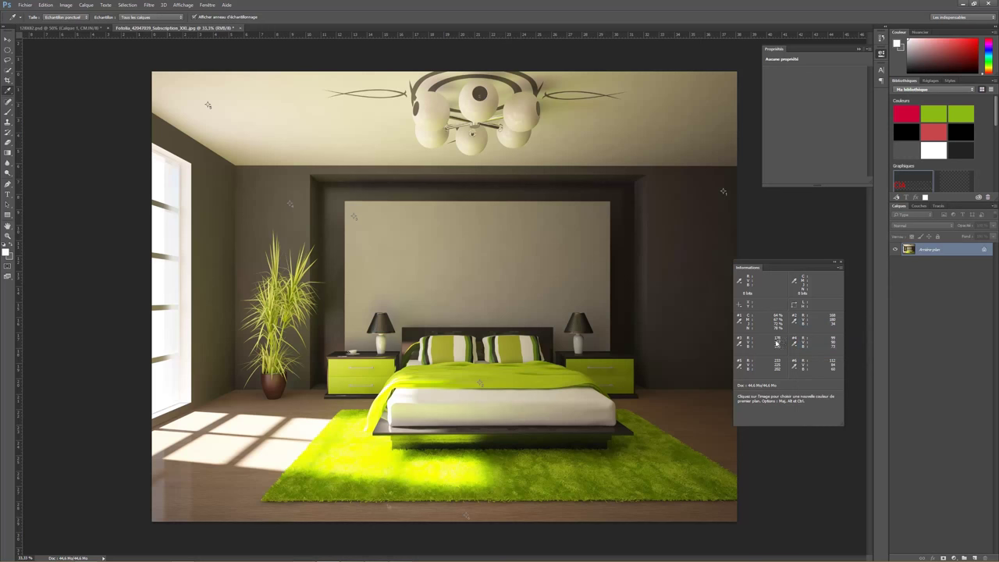
{"action": "left_click", "coordinate": [740, 322]}
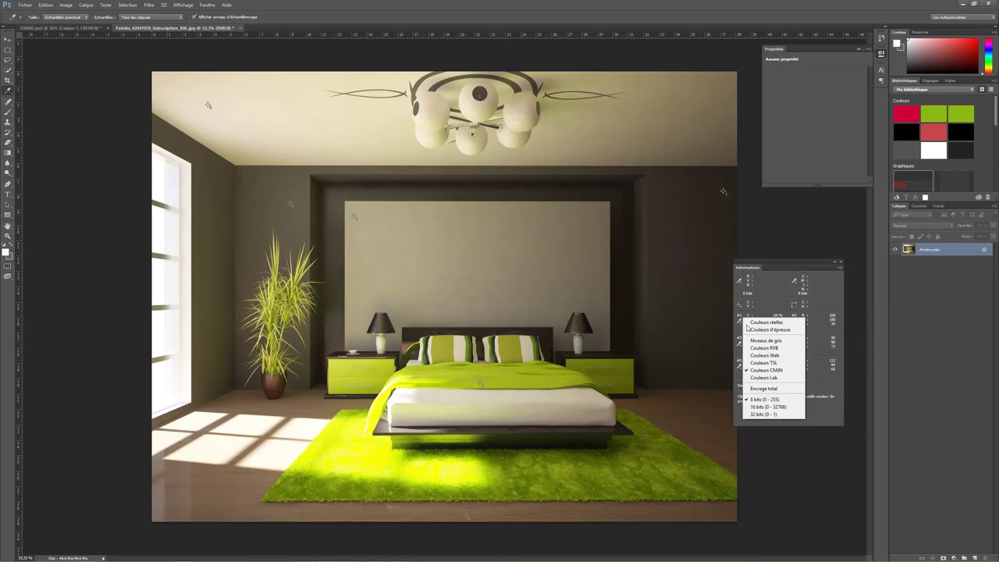
{"action": "left_click", "coordinate": [762, 322]}
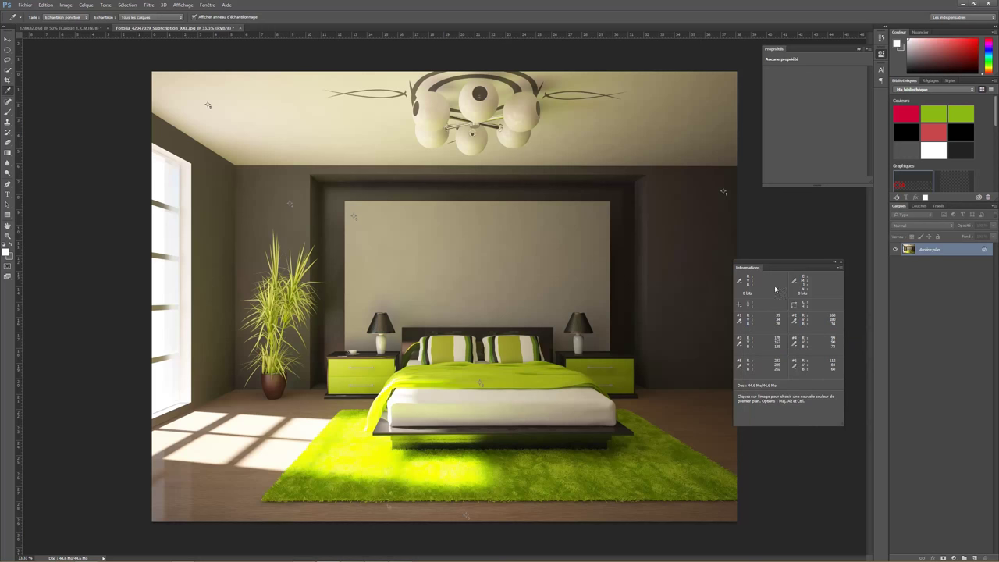
{"action": "mouse_move", "coordinate": [769, 263]}
{"action": "left_mouse_down"}
{"action": "mouse_move", "coordinate": [646, 106]}
{"action": "mouse_move", "coordinate": [657, 75]}
{"action": "left_mouse_up"}
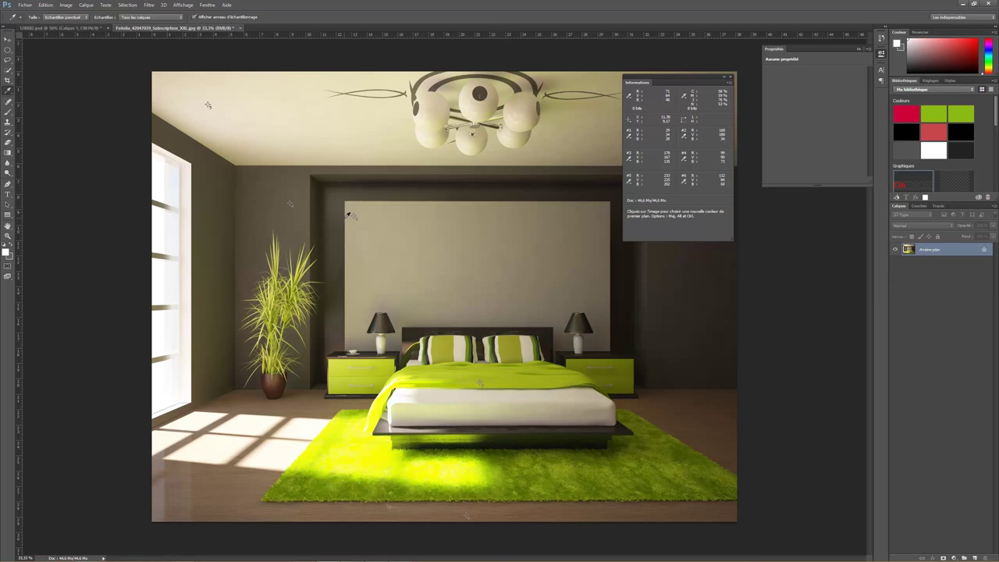
{"action": "left_click", "coordinate": [7, 43]}
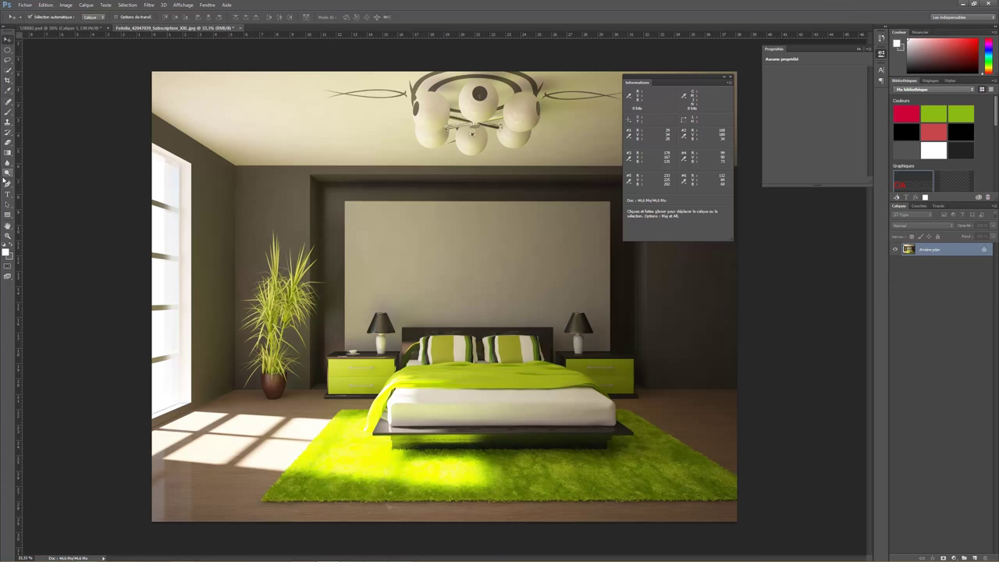
{"action": "key", "text": "i"}
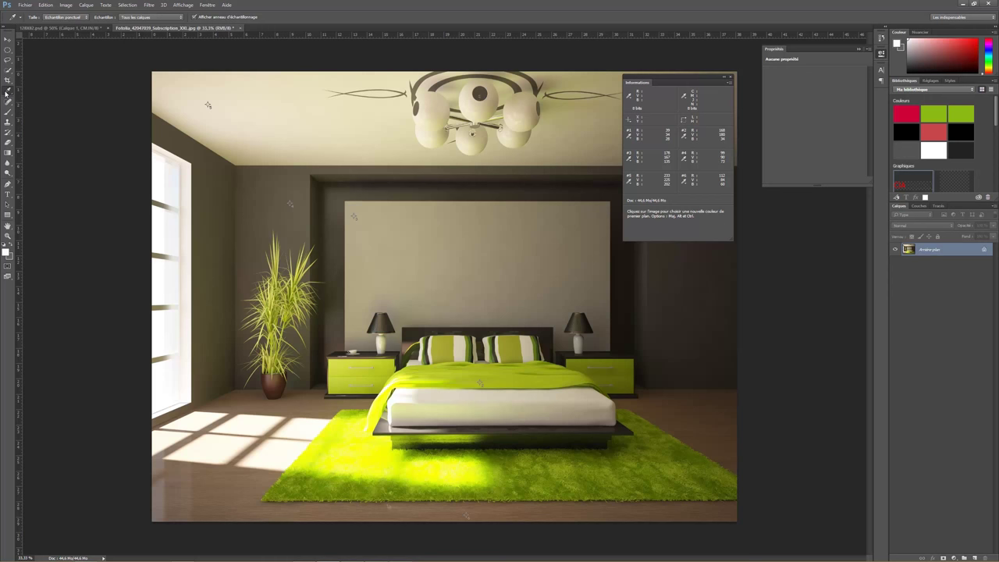
{"action": "right_click", "coordinate": [8, 91]}
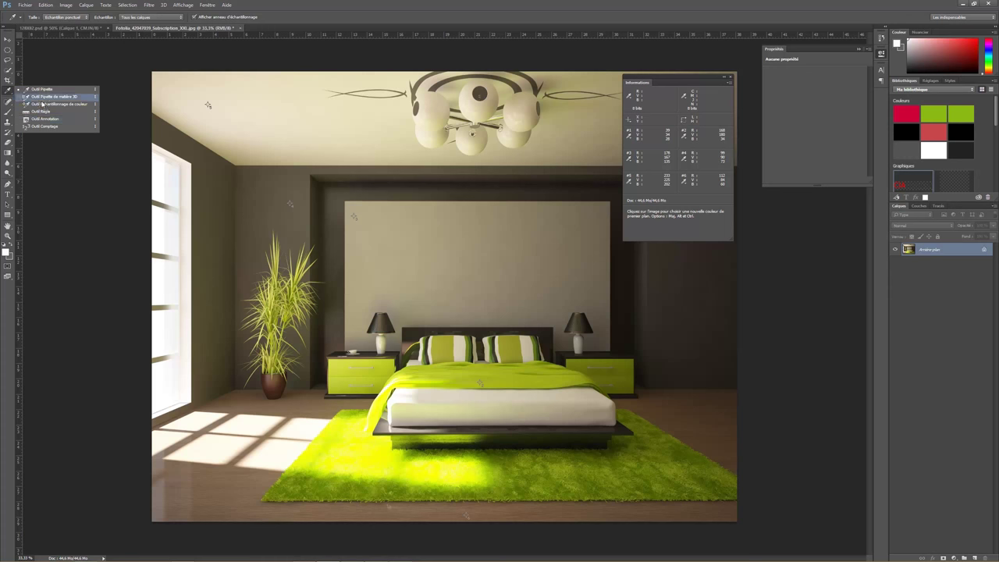
{"action": "left_click", "coordinate": [8, 94]}
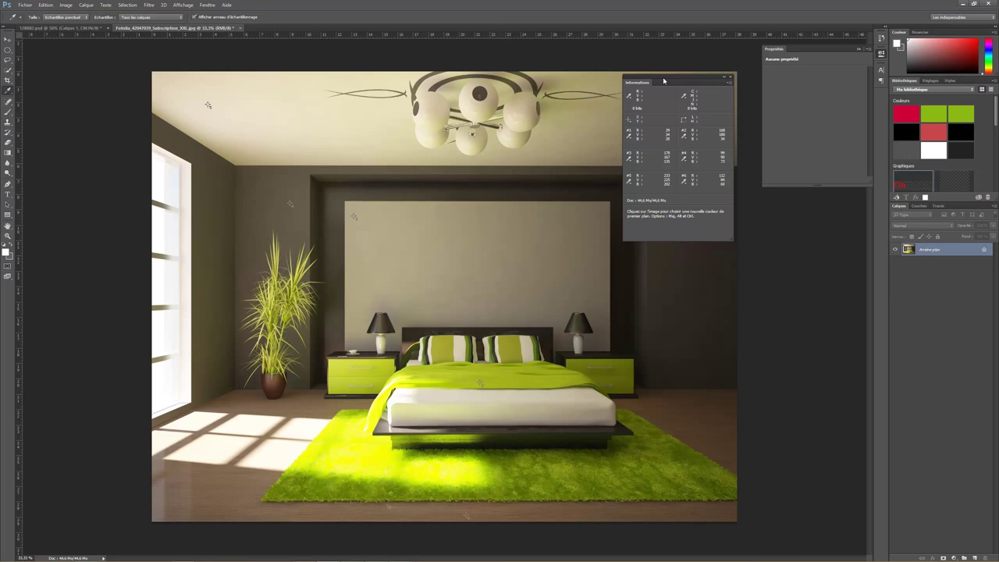
{"action": "left_click_drag", "start_coordinate": [664, 79], "coordinate": [784, 216]}
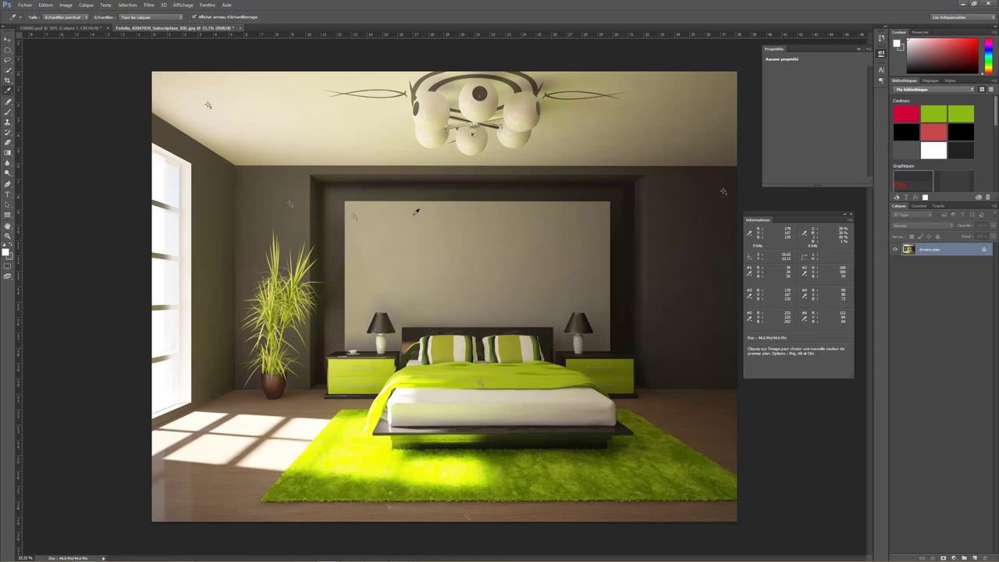
- Switch to InDesign and bring the CV5_10_2013.indd layout to the front
{"action": "left_click", "coordinate": [72, 29]}
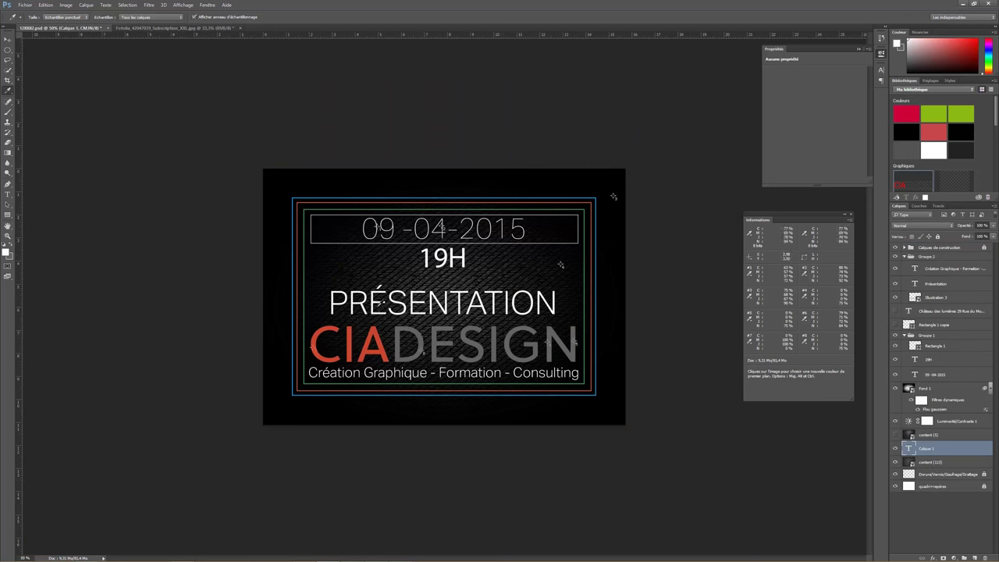
{"action": "left_click", "coordinate": [303, 554]}
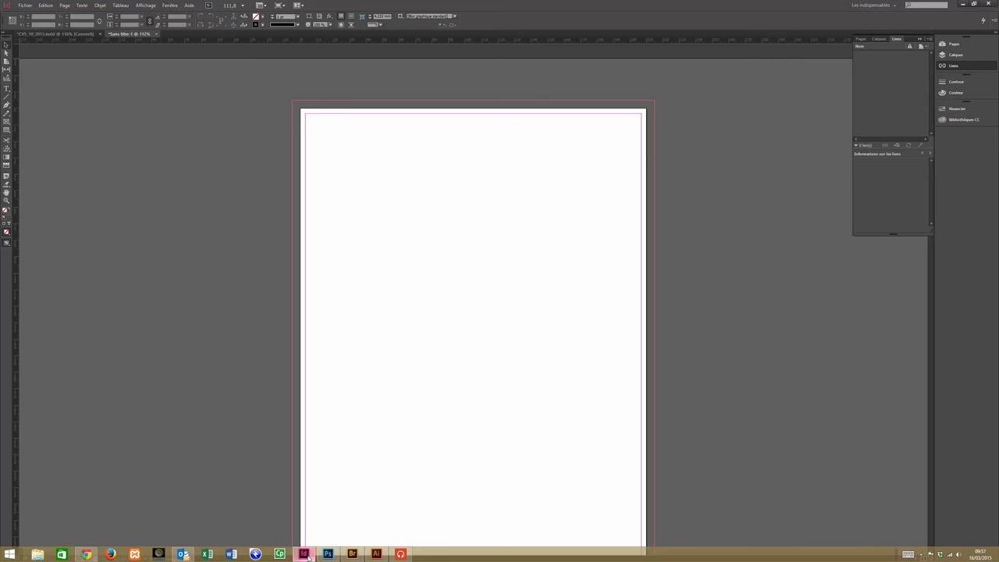
{"action": "left_click", "coordinate": [55, 34]}
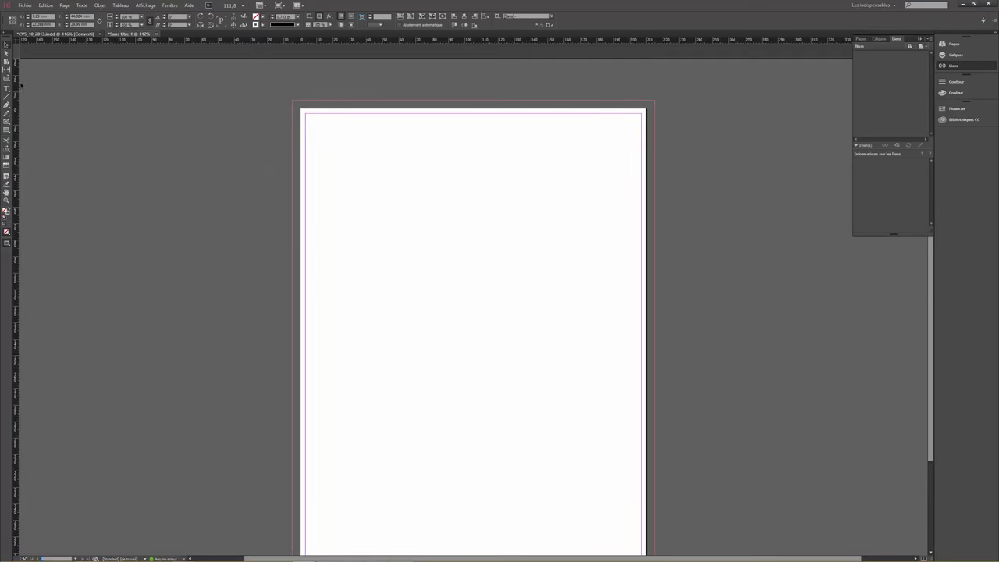
{"action": "scroll", "coordinate": [503, 306], "scroll_direction": "down", "scroll_amount": 3}
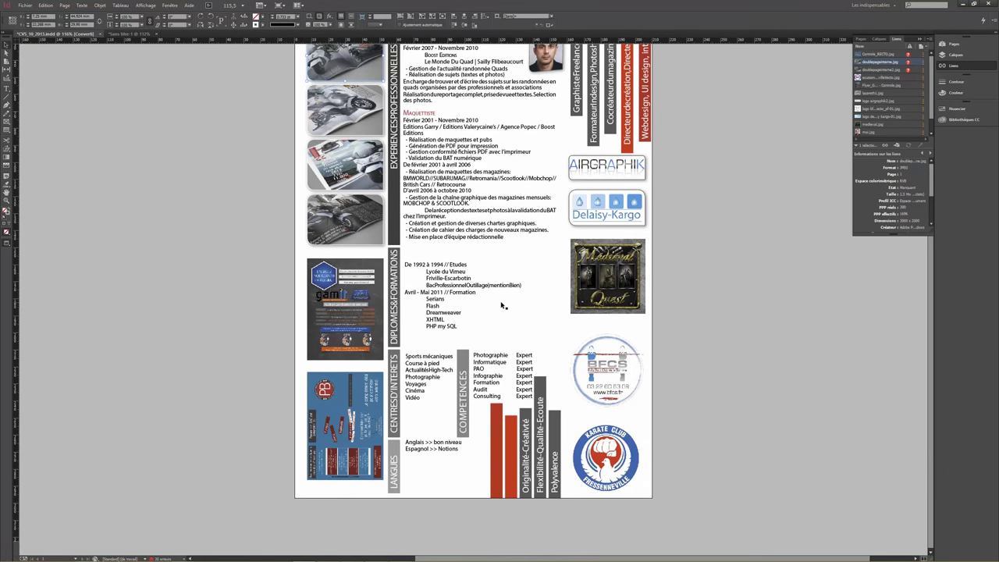
{"action": "scroll", "coordinate": [503, 306], "scroll_direction": "up", "scroll_amount": 3}
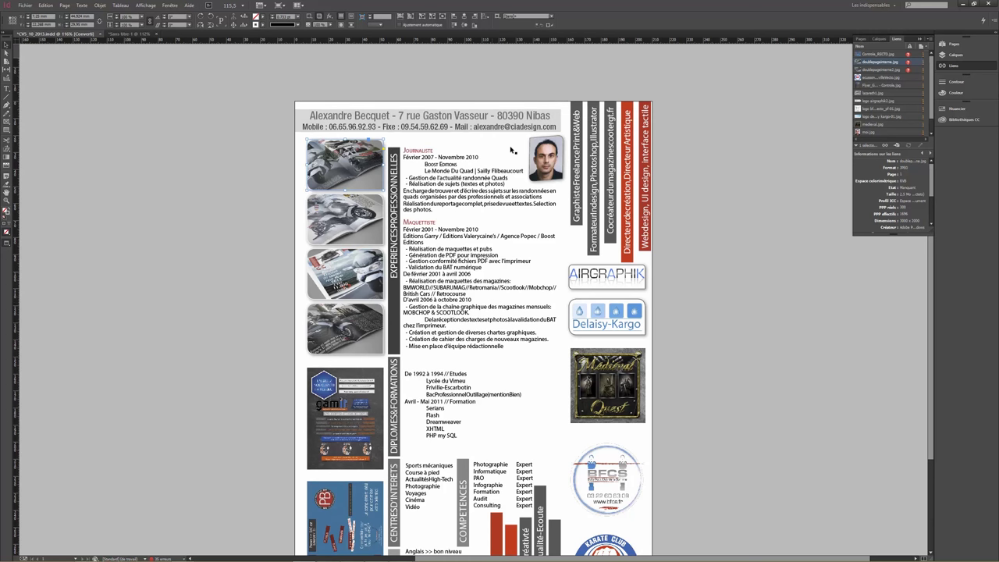
{"action": "left_click", "coordinate": [924, 555]}
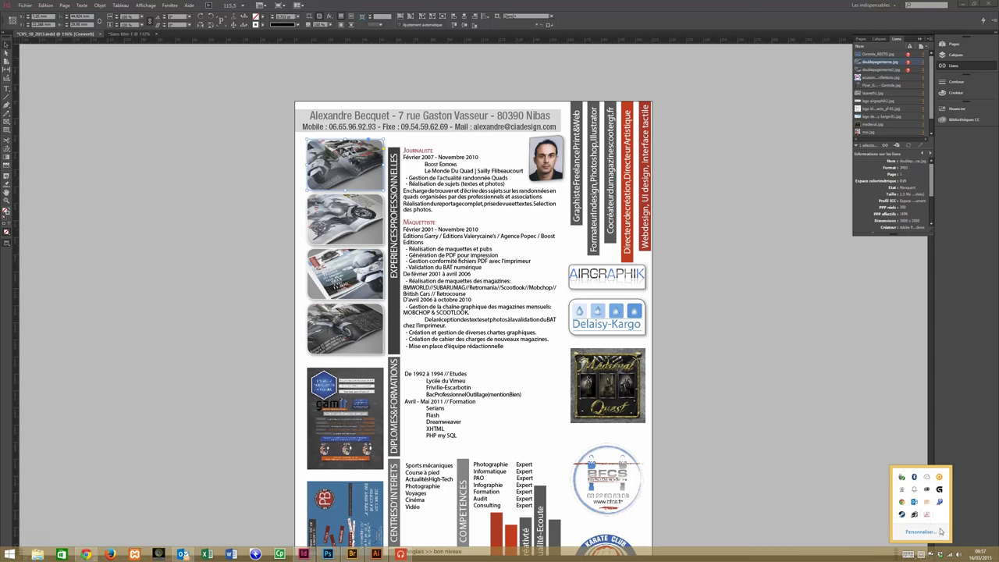
{"action": "left_click", "coordinate": [926, 489]}
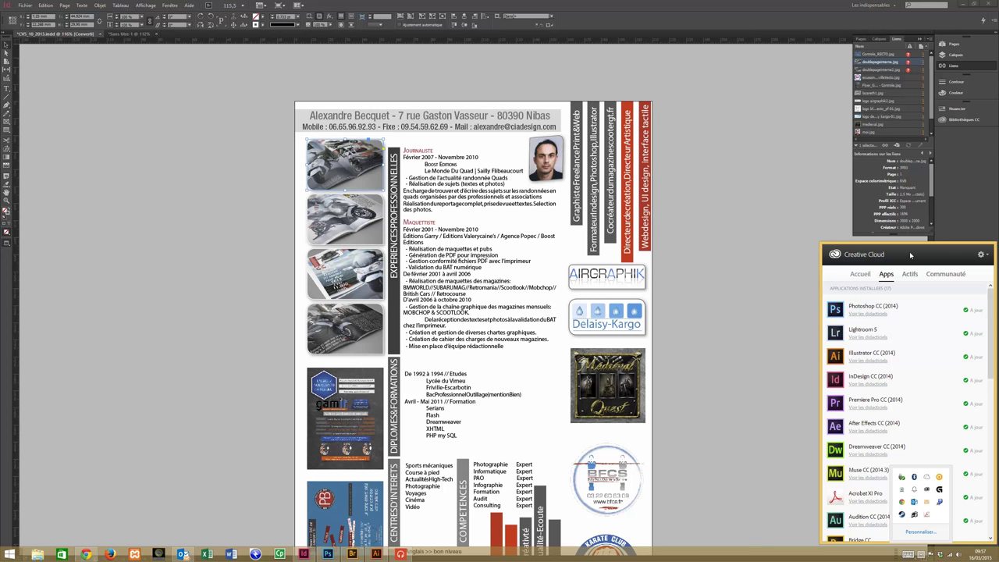
{"action": "left_click", "coordinate": [890, 472]}
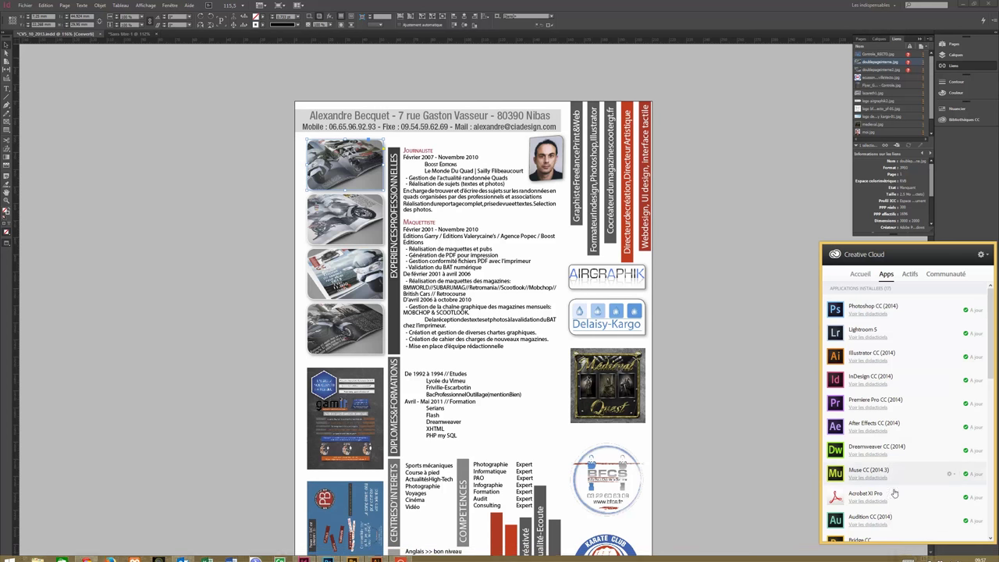
{"action": "scroll", "coordinate": [890, 472], "scroll_direction": "down", "scroll_amount": 3}
{"action": "scroll", "coordinate": [898, 480], "scroll_direction": "down", "scroll_amount": 2}
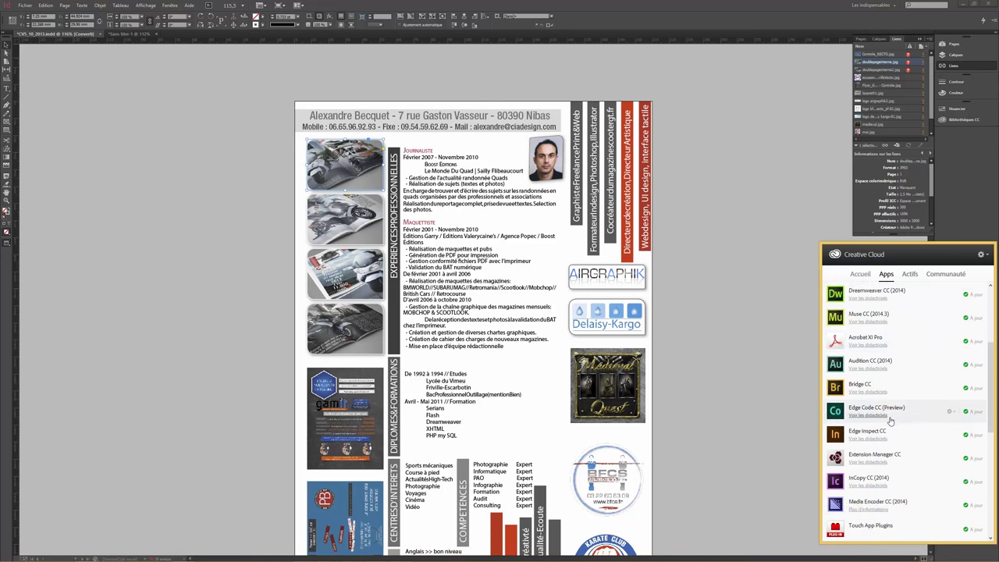
{"action": "scroll", "coordinate": [905, 484], "scroll_direction": "down", "scroll_amount": 1}
{"action": "scroll", "coordinate": [882, 366], "scroll_direction": "up", "scroll_amount": 4}
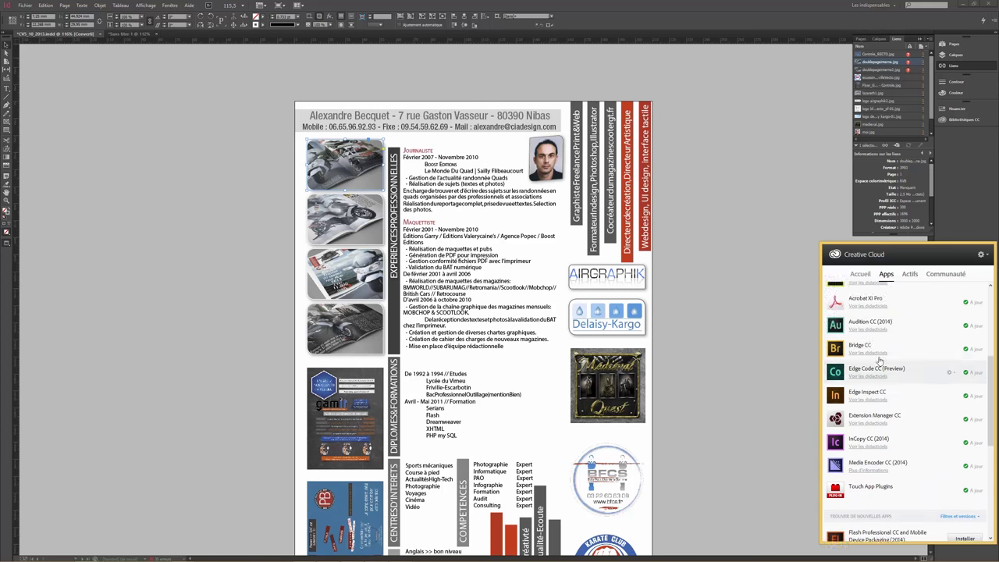
{"action": "scroll", "coordinate": [879, 361], "scroll_direction": "up", "scroll_amount": 1}
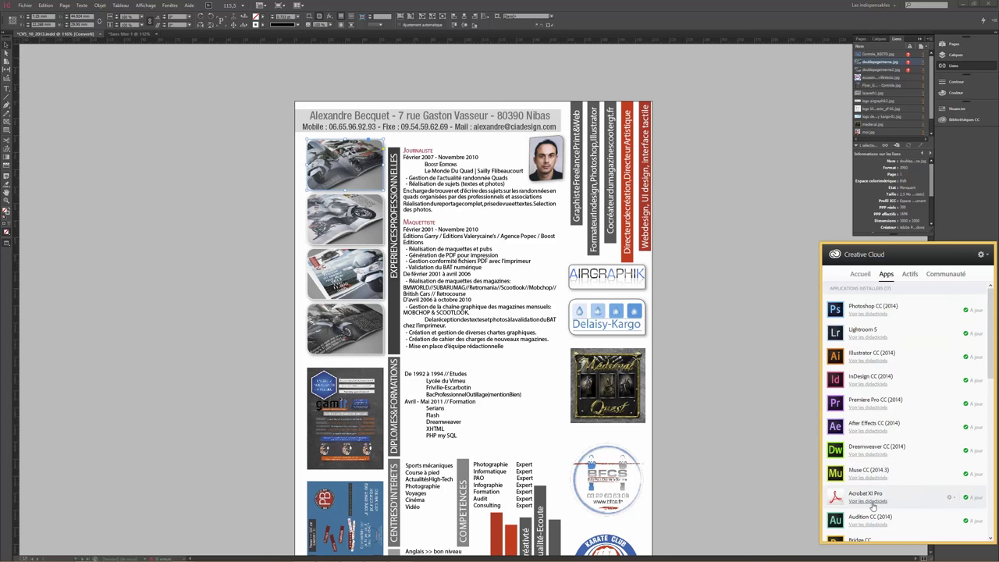
{"action": "scroll", "coordinate": [873, 507], "scroll_direction": "down", "scroll_amount": 1}
{"action": "scroll", "coordinate": [925, 487], "scroll_direction": "down", "scroll_amount": 2}
{"action": "scroll", "coordinate": [916, 398], "scroll_direction": "down", "scroll_amount": 3}
{"action": "scroll", "coordinate": [905, 414], "scroll_direction": "down", "scroll_amount": 1}
{"action": "scroll", "coordinate": [884, 454], "scroll_direction": "down", "scroll_amount": 1}
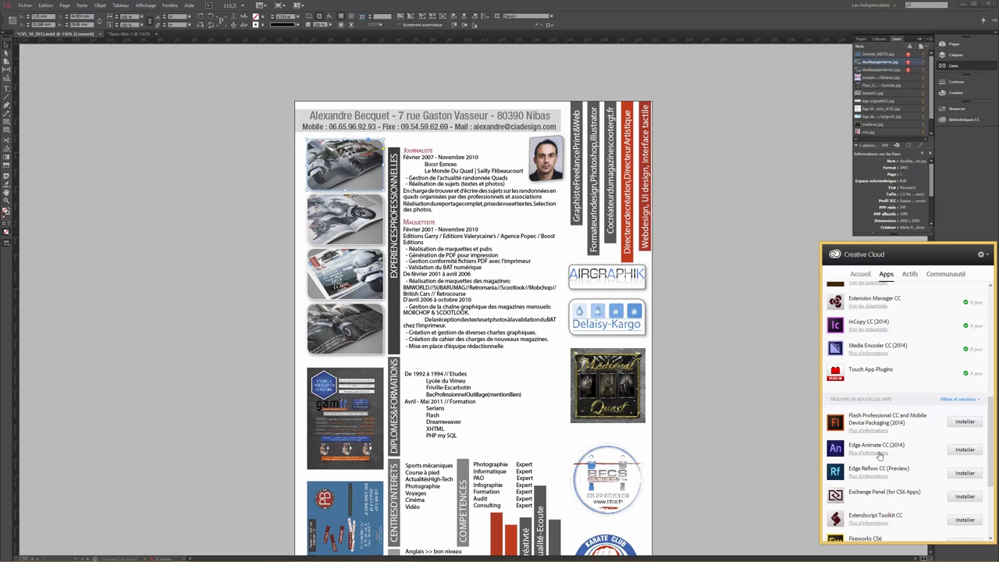
{"action": "scroll", "coordinate": [855, 441], "scroll_direction": "down", "scroll_amount": 1}
{"action": "scroll", "coordinate": [859, 414], "scroll_direction": "down", "scroll_amount": 2}
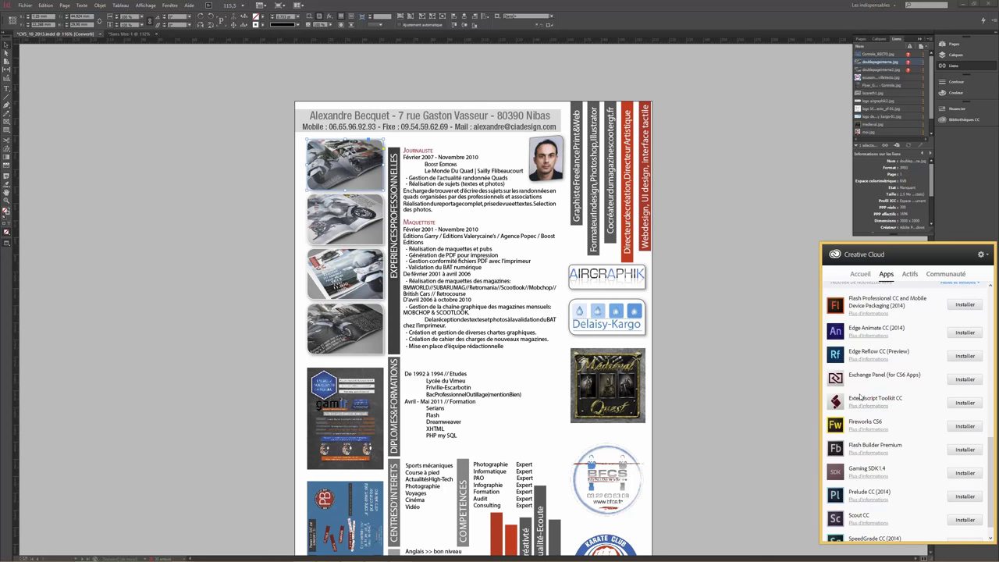
{"action": "scroll", "coordinate": [894, 476], "scroll_direction": "up", "scroll_amount": 2}
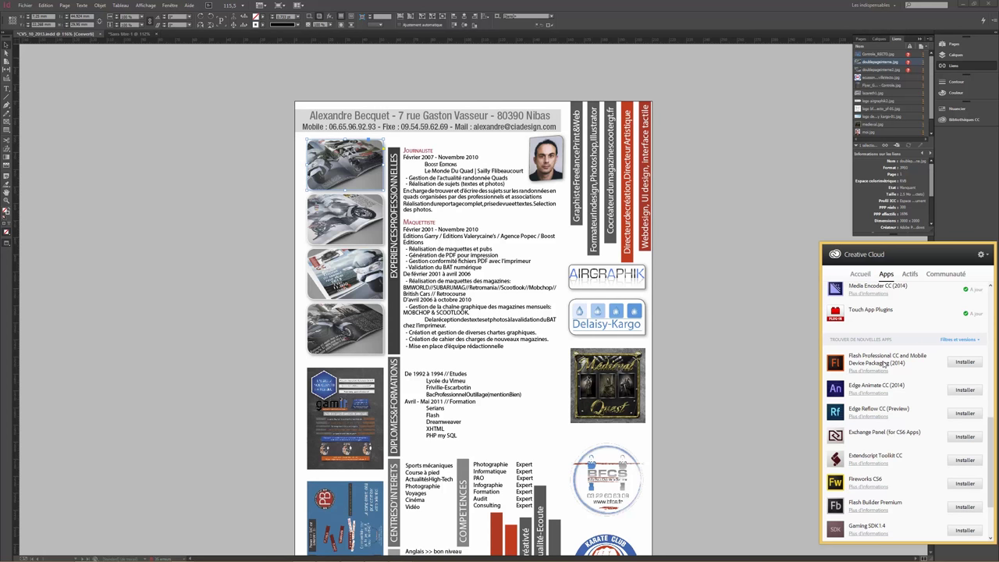
{"action": "scroll", "coordinate": [862, 332], "scroll_direction": "up", "scroll_amount": 2}
{"action": "scroll", "coordinate": [861, 331], "scroll_direction": "up", "scroll_amount": 3}
{"action": "scroll", "coordinate": [861, 331], "scroll_direction": "up", "scroll_amount": 2}
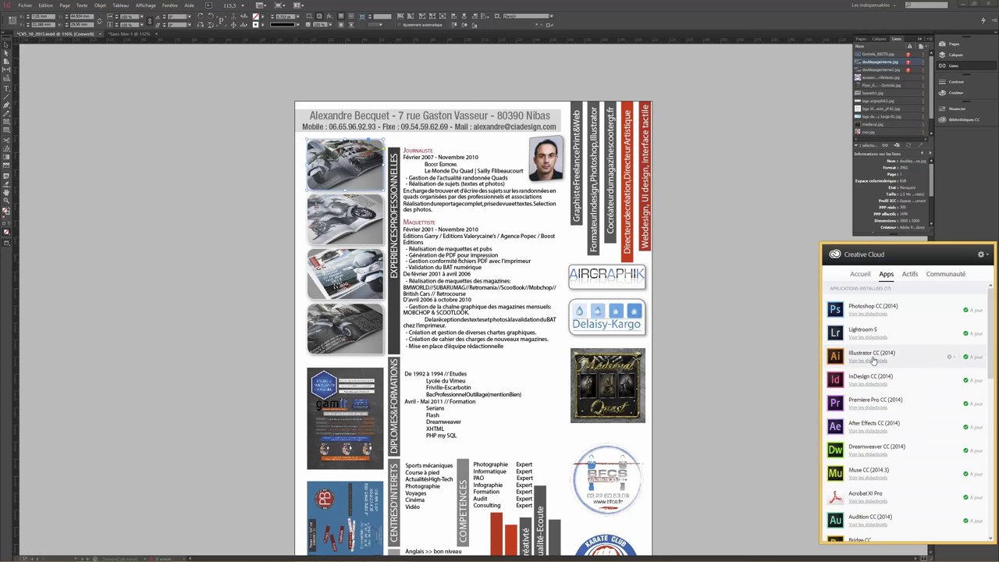
{"action": "scroll", "coordinate": [903, 374], "scroll_direction": "down", "scroll_amount": 5}
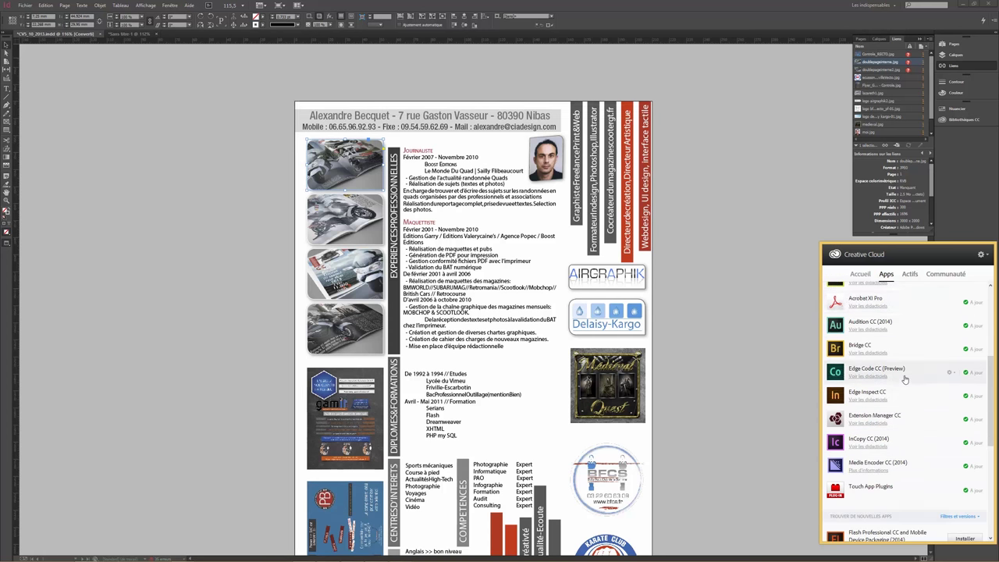
{"action": "scroll", "coordinate": [903, 367], "scroll_direction": "up", "scroll_amount": 5}
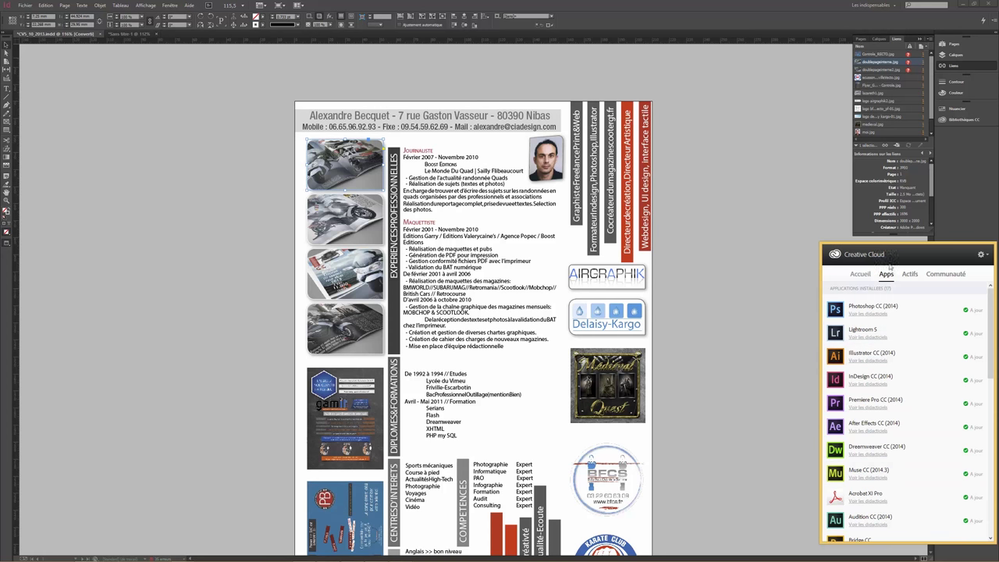
- Close the Creative Cloud app manager, then close the CV and Sans titre-1 without saving
{"action": "left_click", "coordinate": [760, 254]}
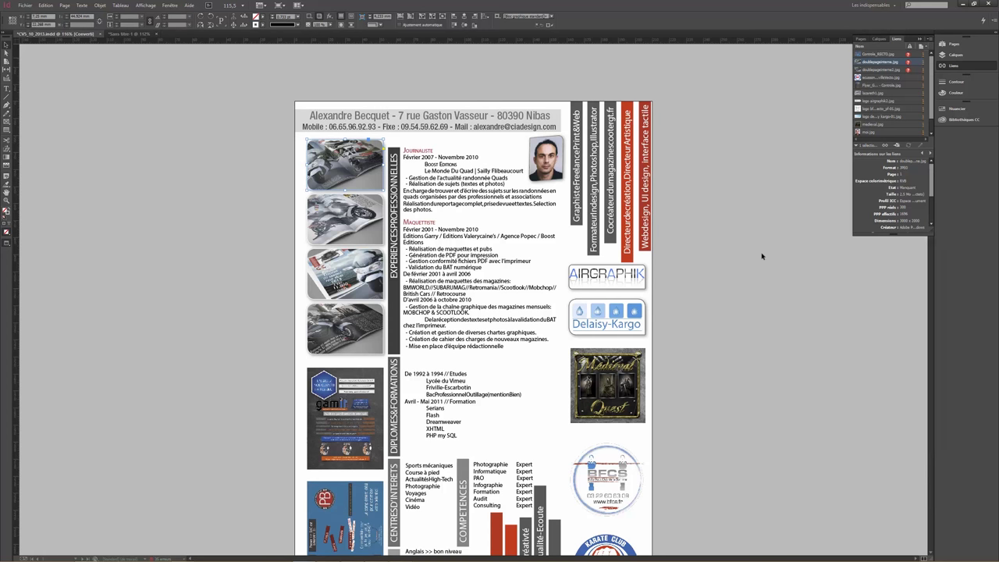
{"action": "left_click", "coordinate": [100, 35]}
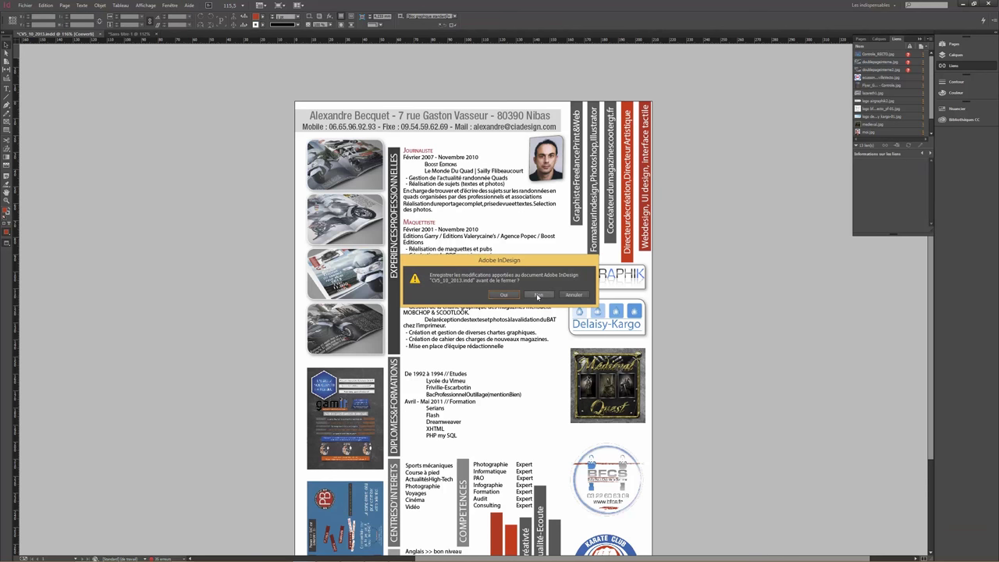
{"action": "left_click", "coordinate": [530, 296]}
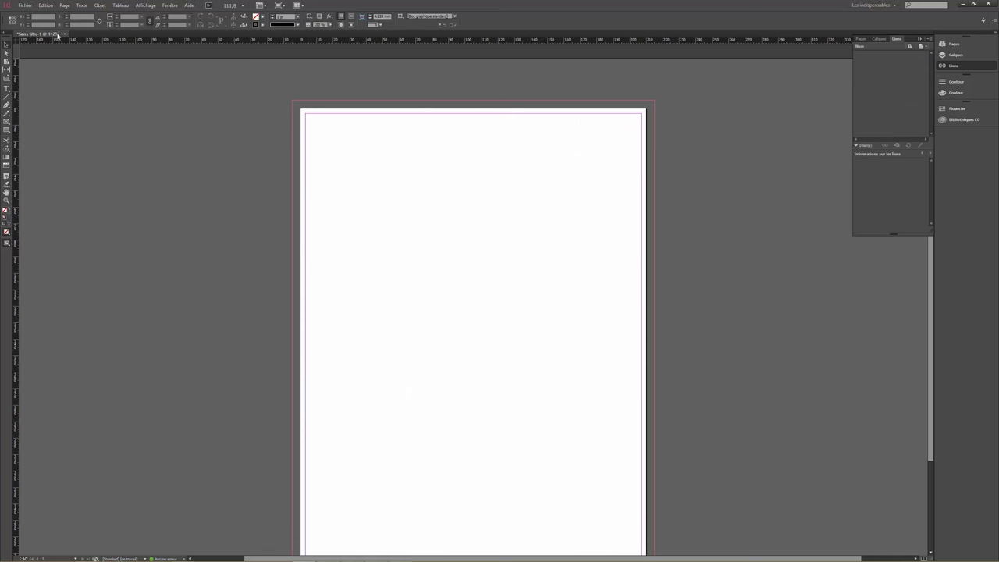
{"action": "left_click", "coordinate": [65, 34]}
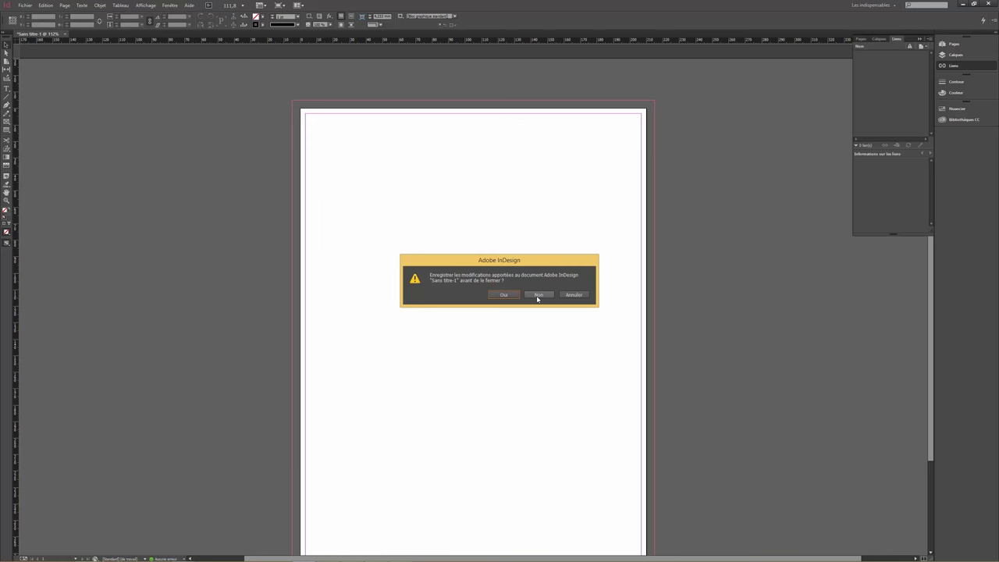
{"action": "left_click", "coordinate": [538, 295]}
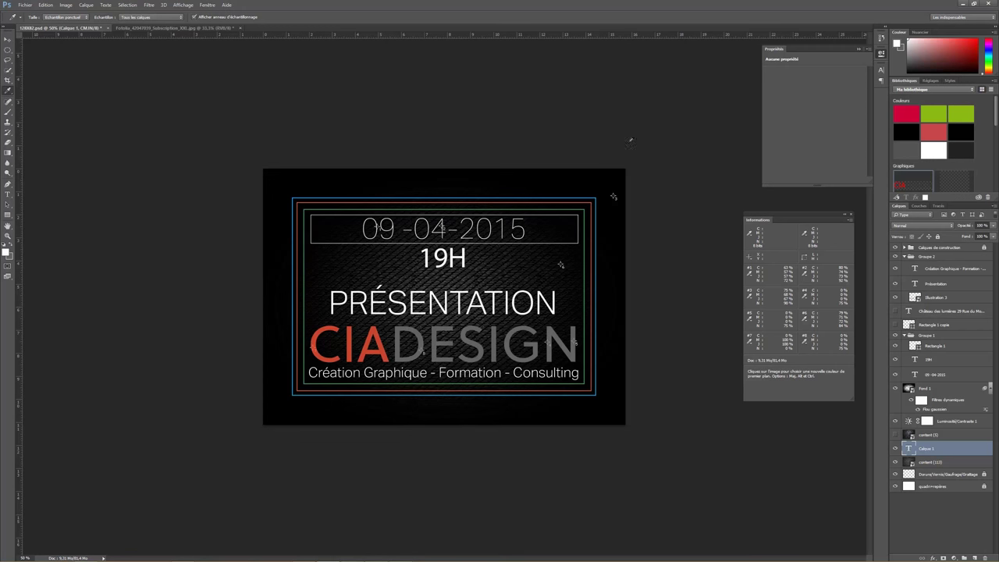
- Select the Move tool at the top of Photoshop's toolbar
{"action": "left_click", "coordinate": [8, 39]}
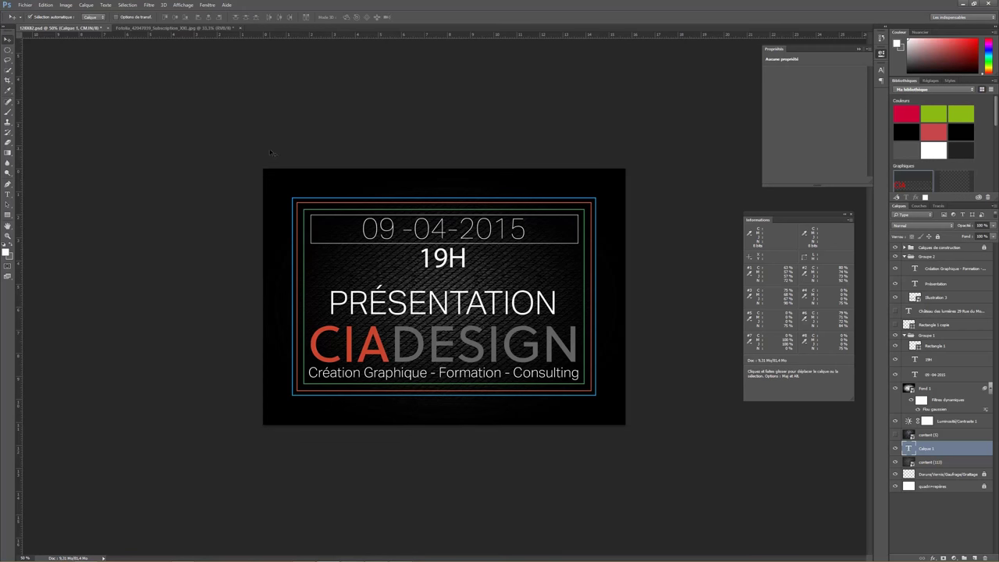